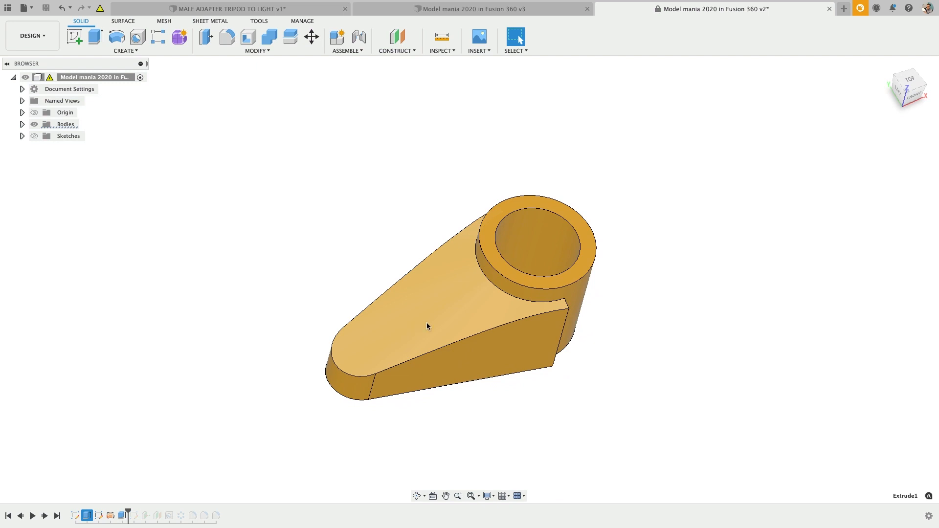
# Roll the model history forward to its last feature and view the complete three-armed bracket
pyautogui.click(56, 516)
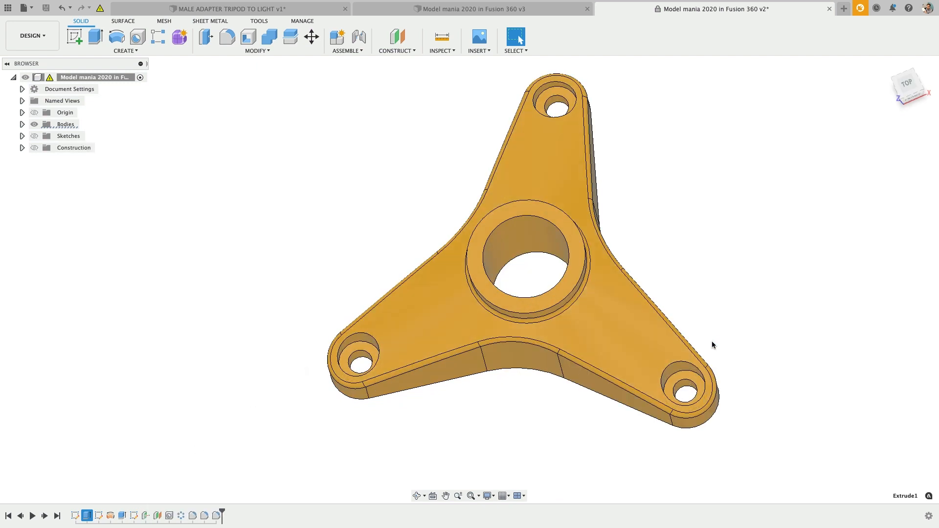
pyautogui.keyDown('shift'); pyautogui.moveTo(713, 364); pyautogui.dragTo(704, 366, button='middle'); pyautogui.keyUp('shift')
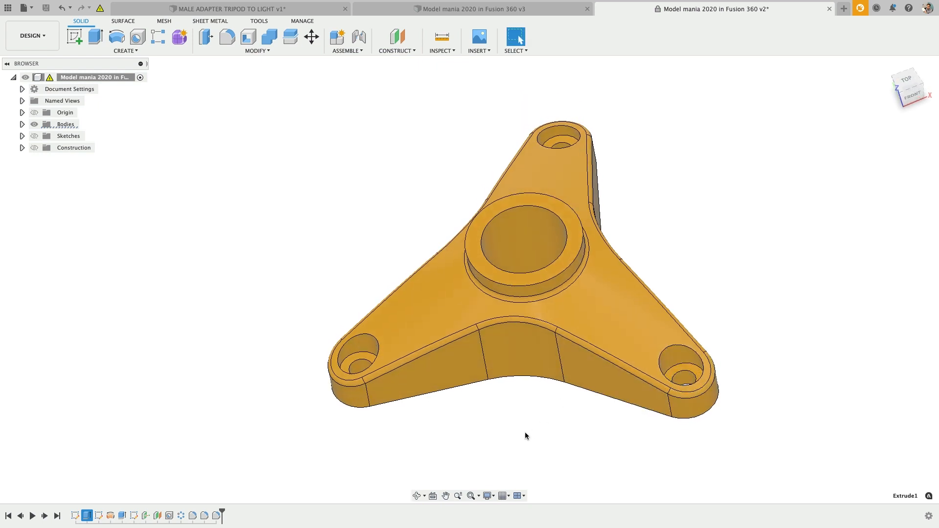
pyautogui.keyDown('shift'); pyautogui.moveTo(524, 434); pyautogui.dragTo(488, 362, button='middle'); pyautogui.keyUp('shift')
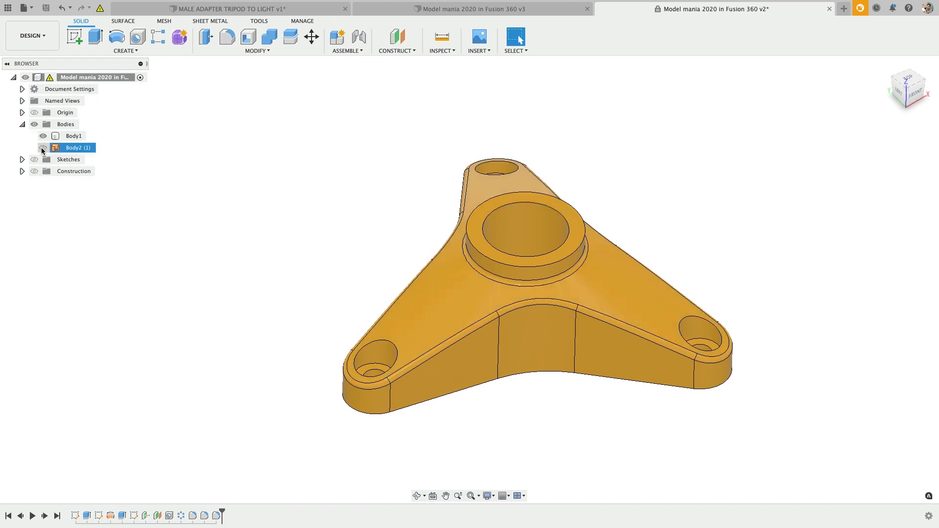
# Show the surface body Body2 for comparison, hide it again, and examine the solid bracket's hub and three counterbored arm ends
pyautogui.click(43, 147)
pyautogui.keyDown('shift'); pyautogui.moveTo(436, 272); pyautogui.dragTo(477, 359, button='middle'); pyautogui.keyUp('shift')
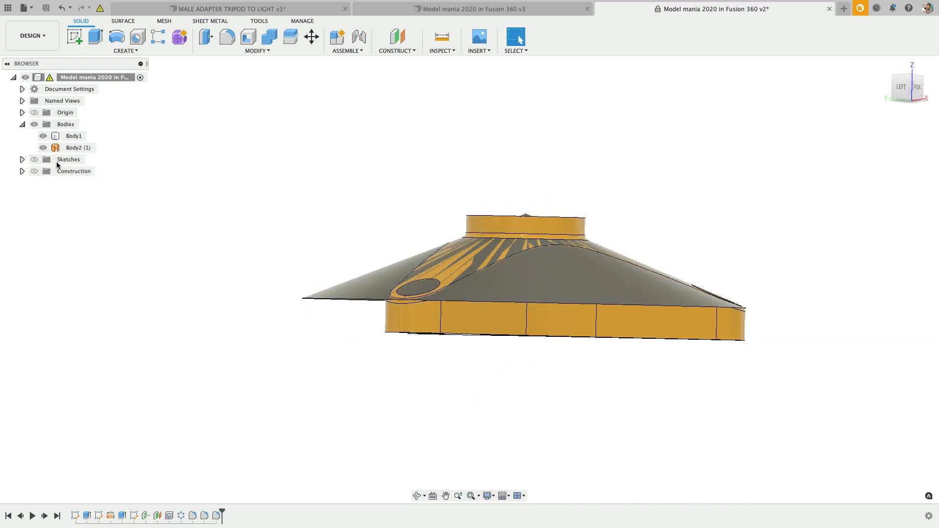
pyautogui.click(43, 148)
pyautogui.press('F6')
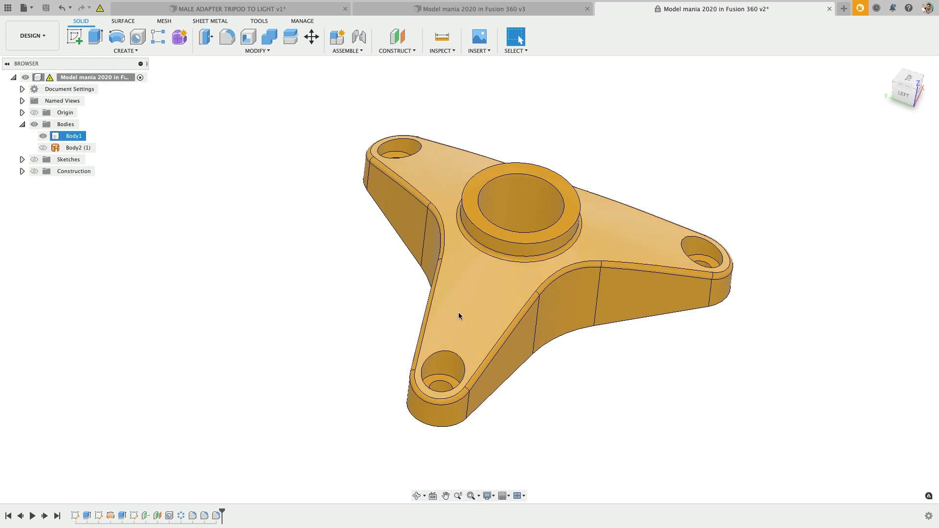
pyautogui.keyDown('shift'); pyautogui.moveTo(458, 316); pyautogui.dragTo(671, 268, button='middle'); pyautogui.keyUp('shift')
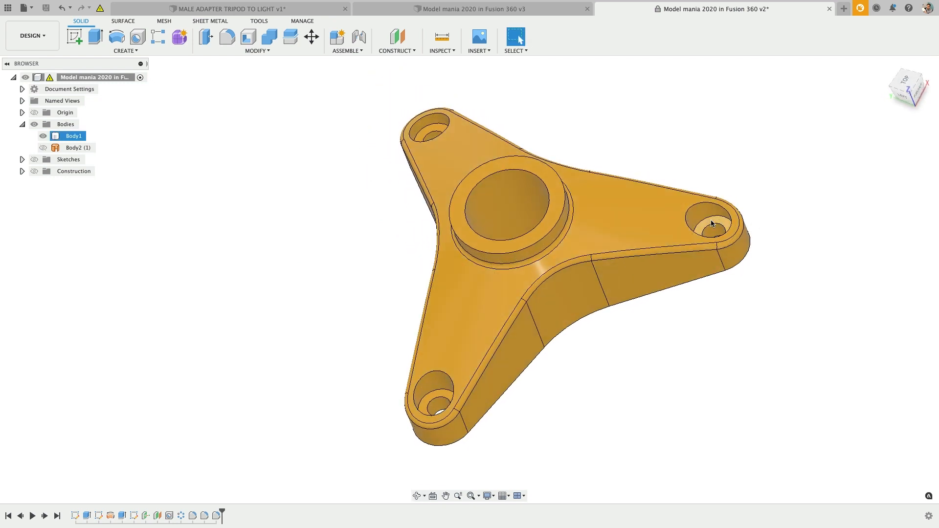
pyautogui.moveTo(711, 249)
pyautogui.keyDown('shift'); pyautogui.mouseDown(button='middle')
pyautogui.moveTo(713, 268)
pyautogui.moveTo(719, 231)
pyautogui.moveTo(719, 260)
pyautogui.mouseUp(button='middle'); pyautogui.keyUp('shift')
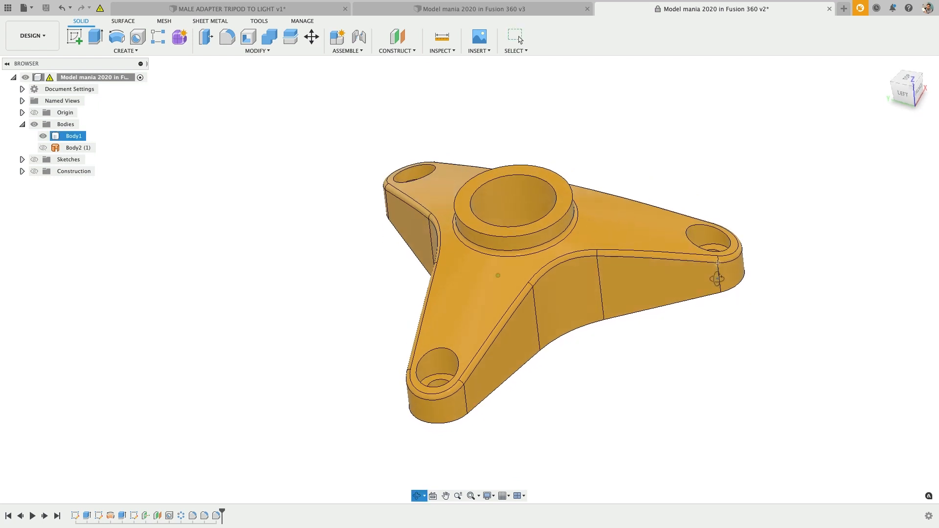
pyautogui.keyDown('shift'); pyautogui.moveTo(654, 321); pyautogui.dragTo(655, 345, button='middle'); pyautogui.keyUp('shift')
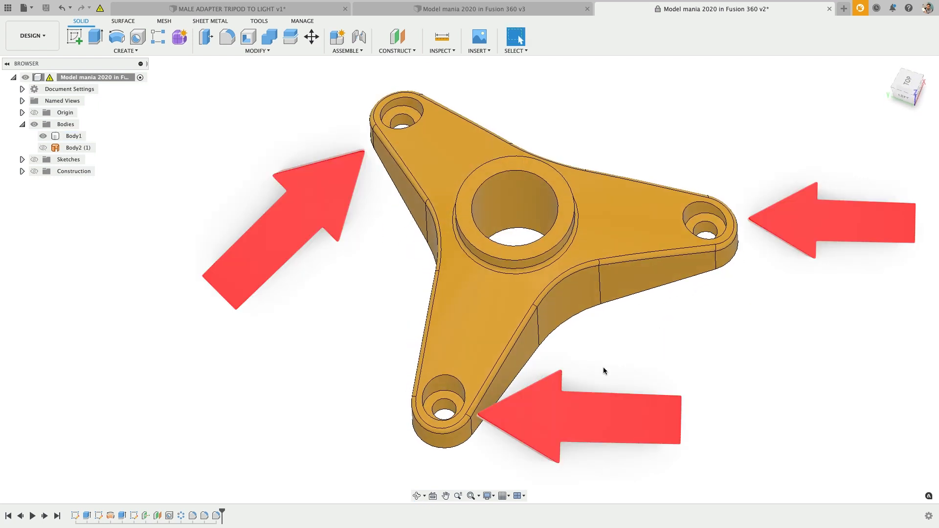
pyautogui.press('Escape')
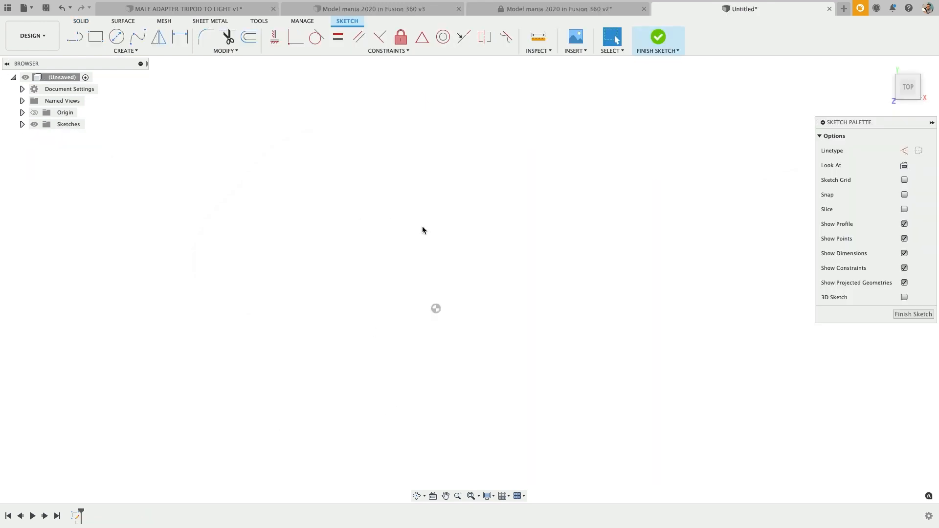
# Sketch two concentric circles centred on the origin, the outer one about 53 mm in diameter
pyautogui.press('s')
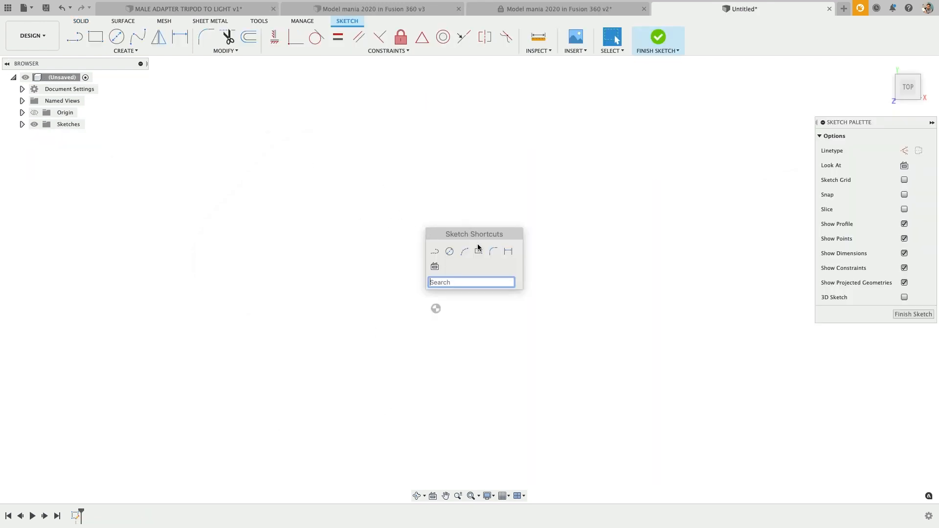
pyautogui.click(450, 251)
pyautogui.click(436, 307)
pyautogui.click(436, 242)
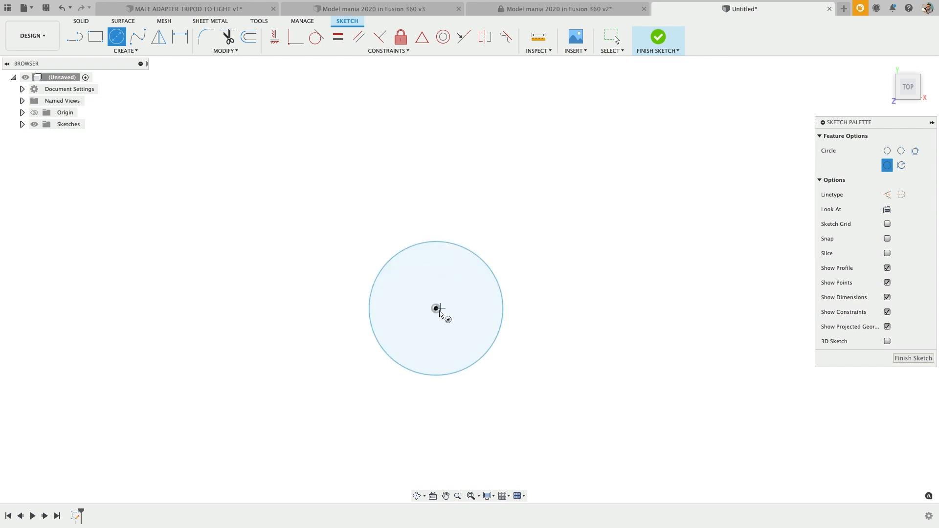
pyautogui.click(436, 308)
pyautogui.click(442, 276)
pyautogui.press('Escape')
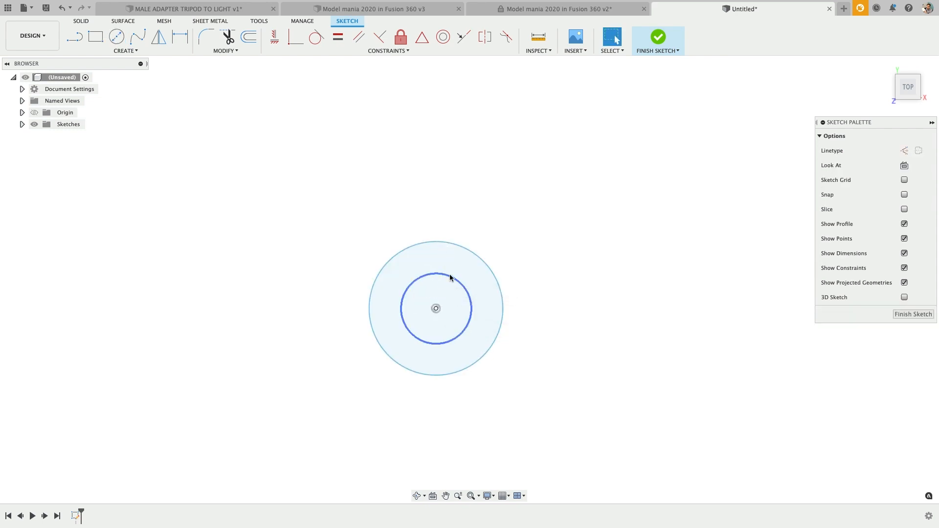
# Check the document units and dimension the outer circle's diameter to 22 mm
pyautogui.click(22, 89)
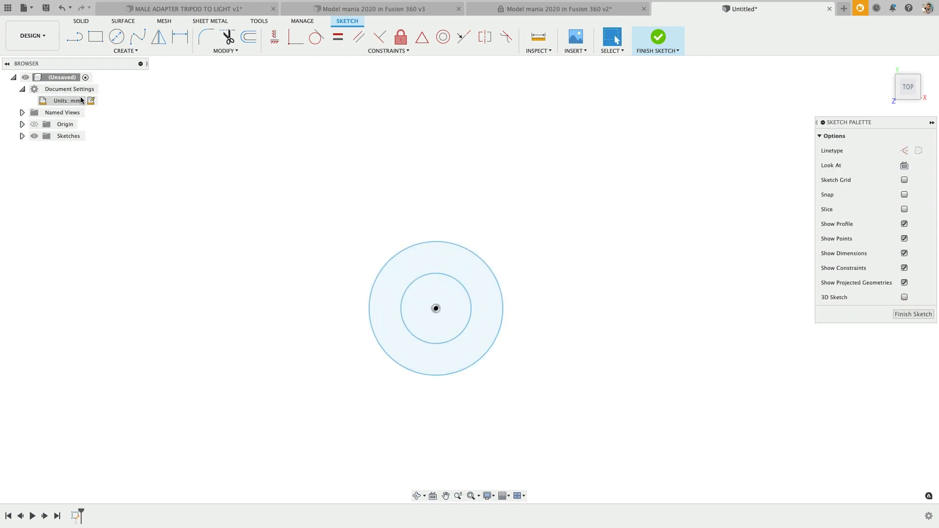
pyautogui.press('d')
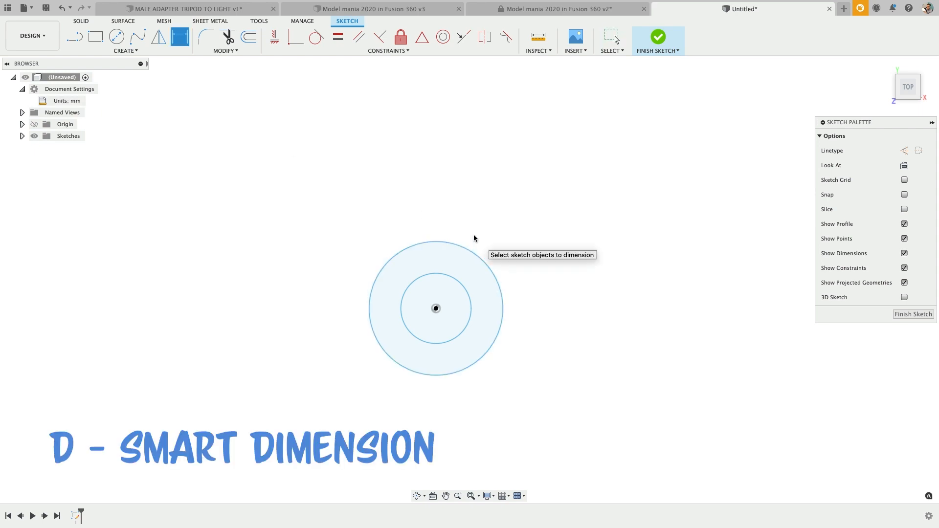
pyautogui.click(466, 250)
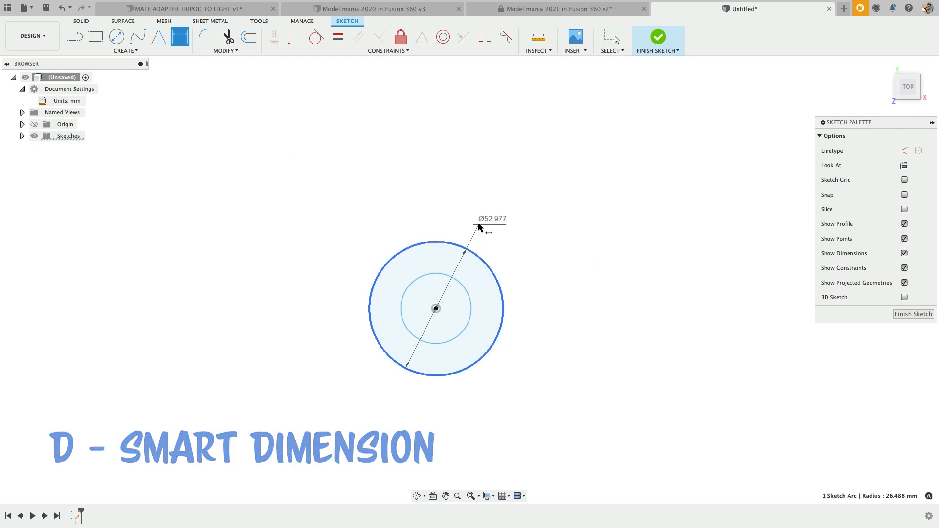
pyautogui.click(479, 224)
pyautogui.press('BackSpace')
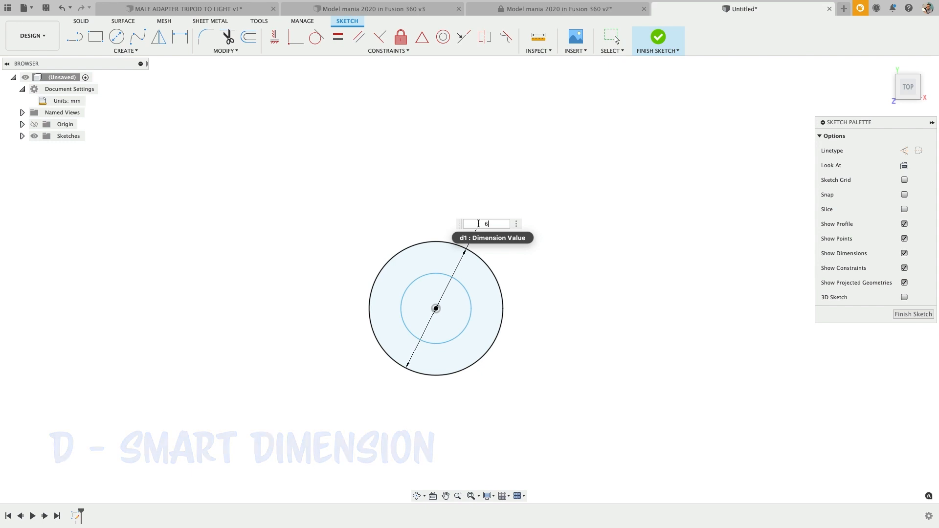
pyautogui.write('22')
pyautogui.press('Return')
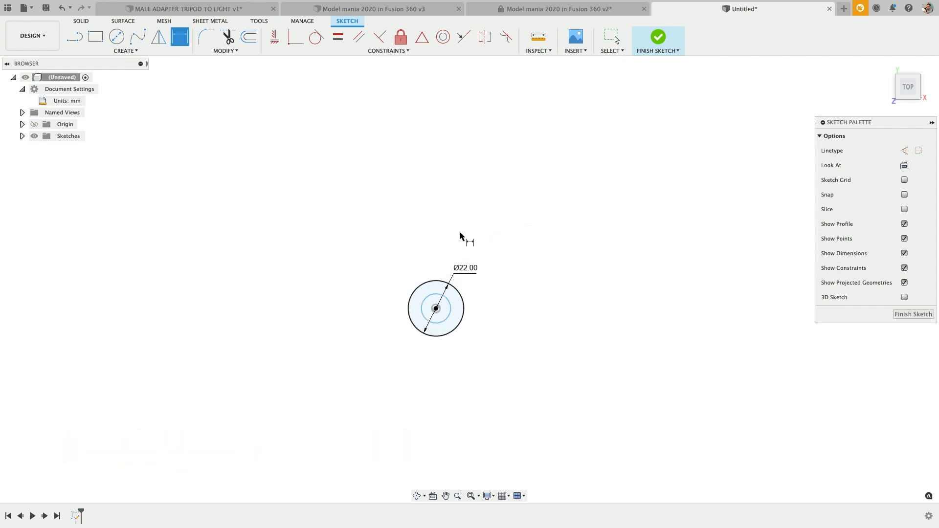
# Dimension the inner circle's diameter to 16 mm
pyautogui.click(438, 296)
pyautogui.click(440, 264)
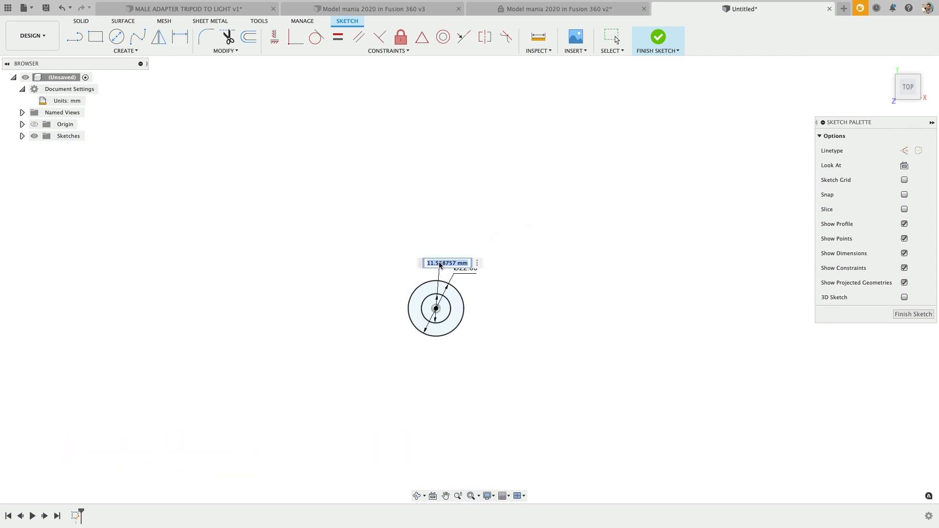
pyautogui.write('16')
pyautogui.press('Return')
pyautogui.scroll(5, 430, 293)
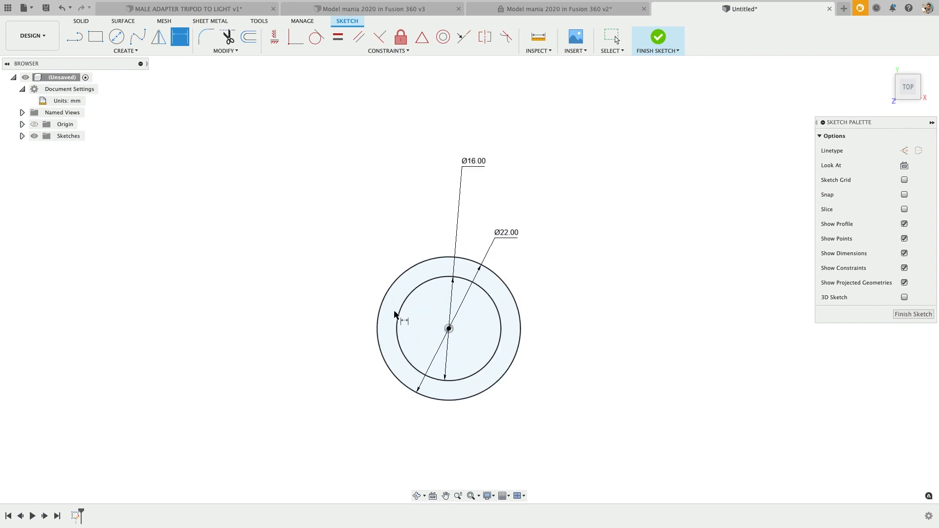
# Sketch a separate circle to the left of the concentric pair and dimension its diameter to 12 mm
pyautogui.click(117, 36)
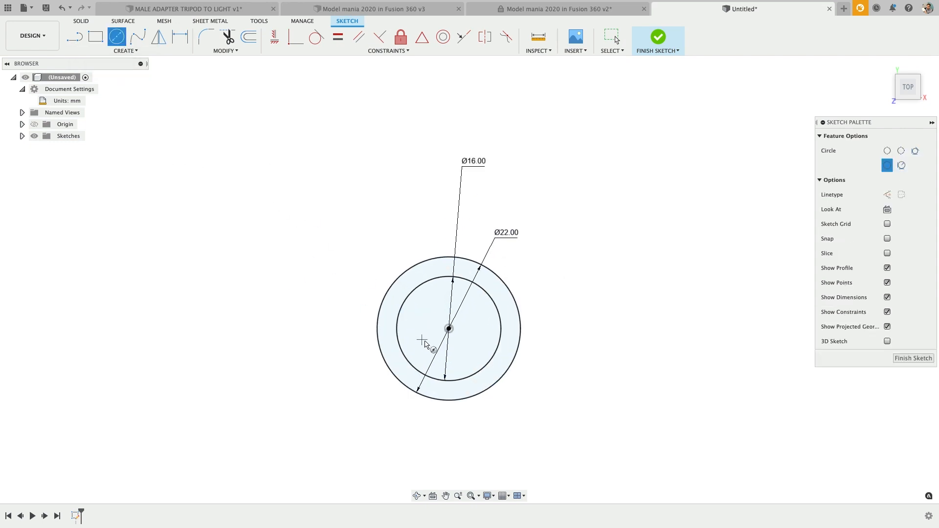
pyautogui.click(261, 328)
pyautogui.click(268, 377)
pyautogui.press('d')
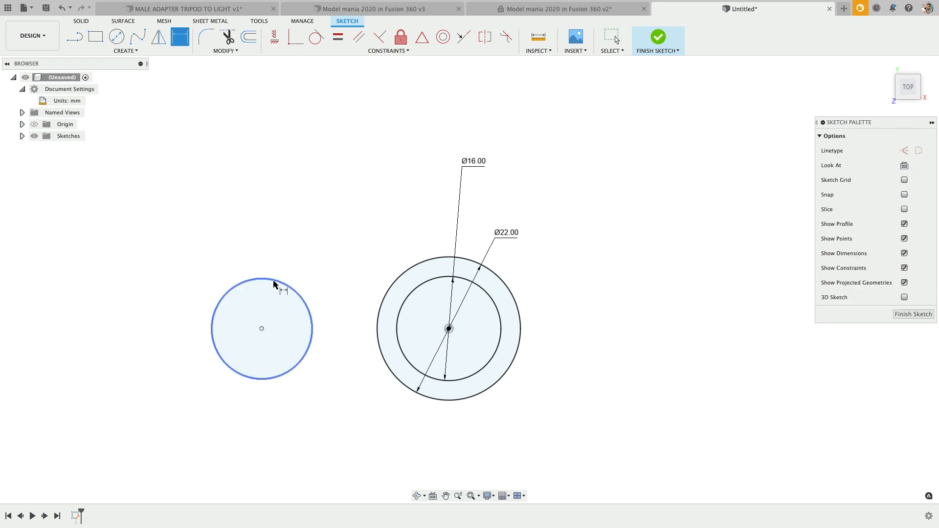
pyautogui.click(274, 284)
pyautogui.click(289, 241)
pyautogui.write('12')
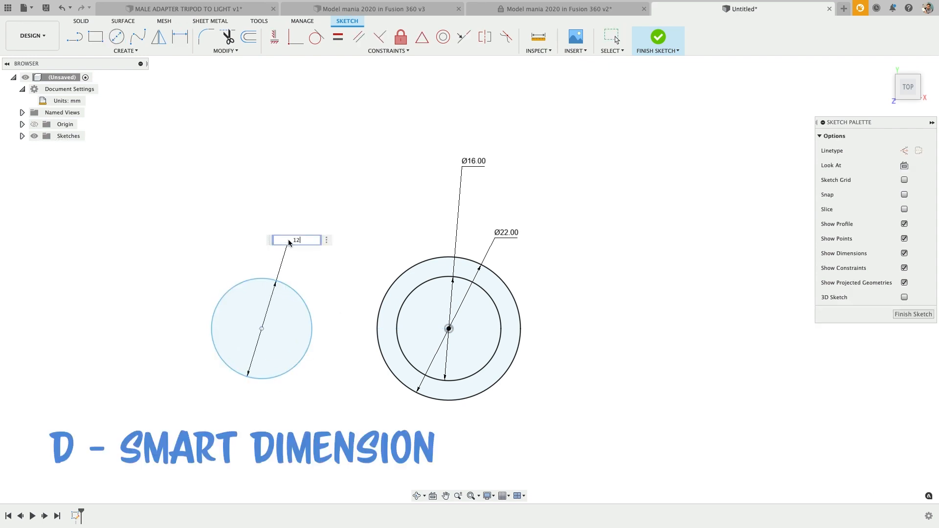
pyautogui.press('Return')
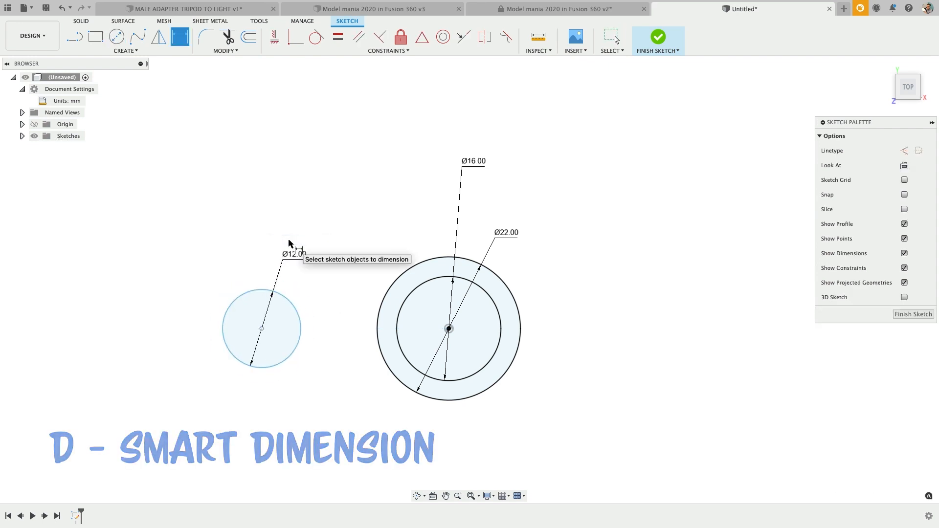
# Dimension the distance between the 12 mm circle's centre and the origin to 35 mm
pyautogui.click(262, 328)
pyautogui.click(449, 329)
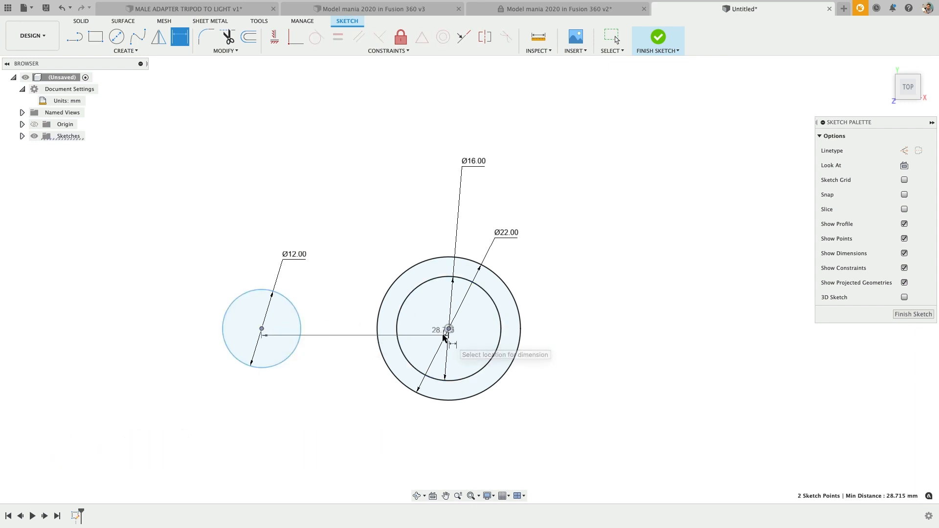
pyautogui.click(409, 435)
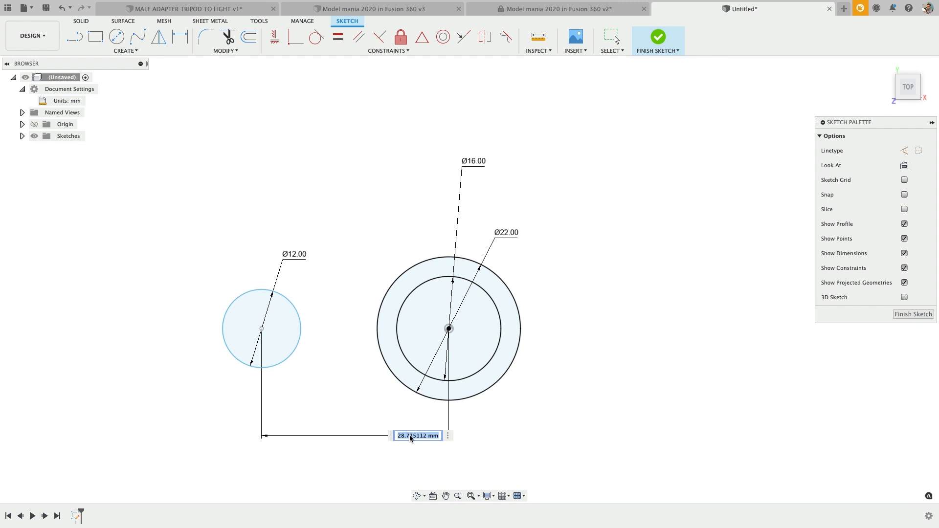
pyautogui.write('35')
pyautogui.press('Return')
pyautogui.press('Escape')
# Move the 12 mm circle upward to test its freedom, and align its centre with the origin using a Horizontal/Vertical constraint
pyautogui.click(224, 327)
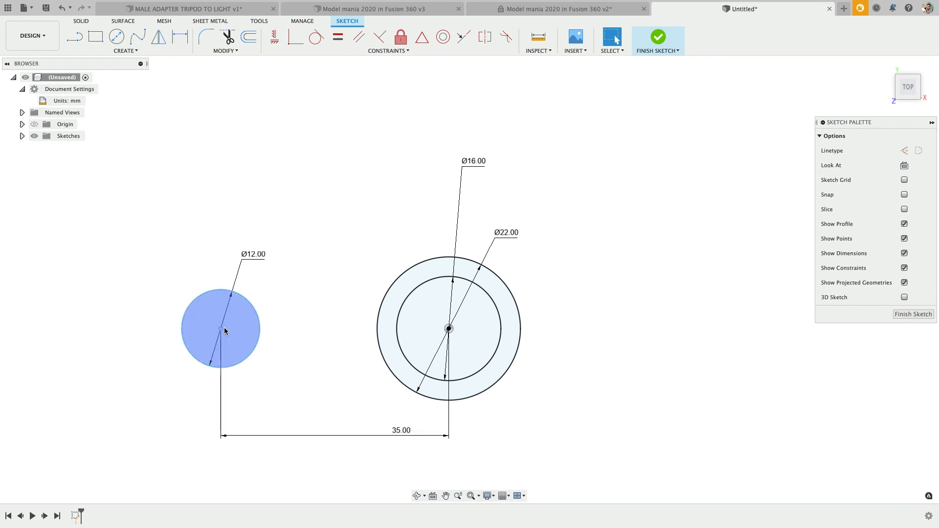
pyautogui.moveTo(224, 330); pyautogui.dragTo(225, 287)
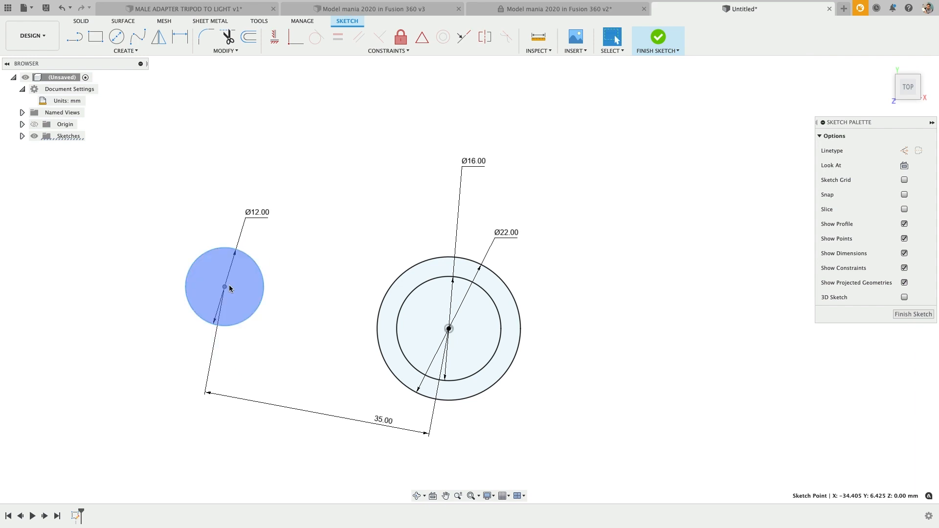
pyautogui.rightClick(448, 331)
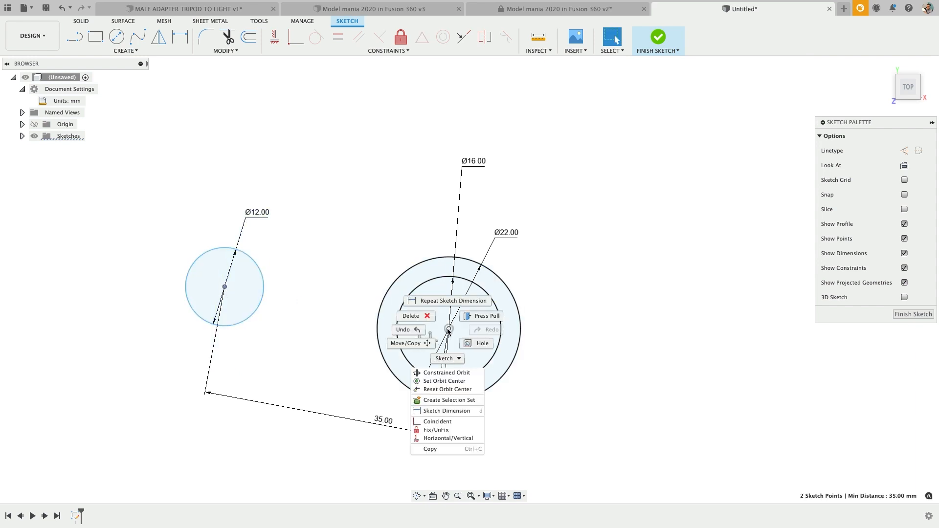
pyautogui.click(441, 439)
pyautogui.press('Escape')
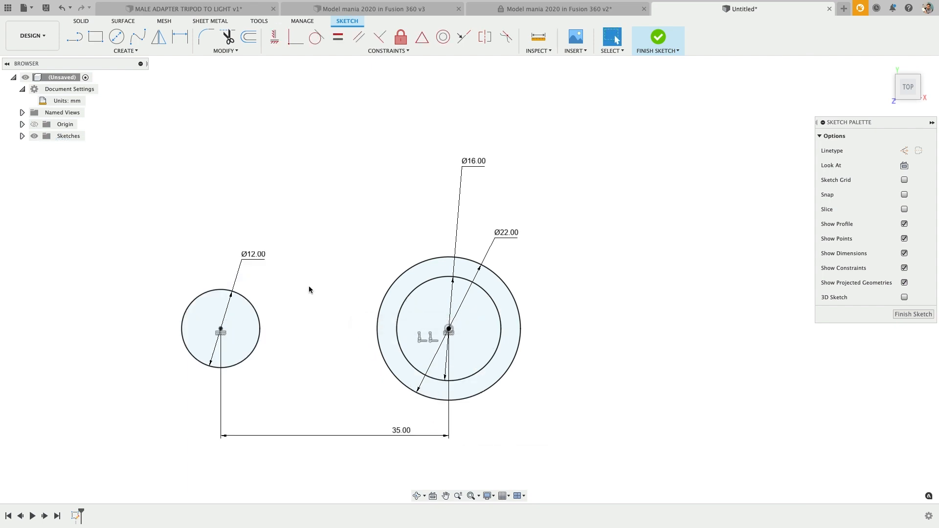
# Draw a line about 33 mm long from the top of the 12 mm circle, sloping up towards the hub circles
pyautogui.click(71, 37)
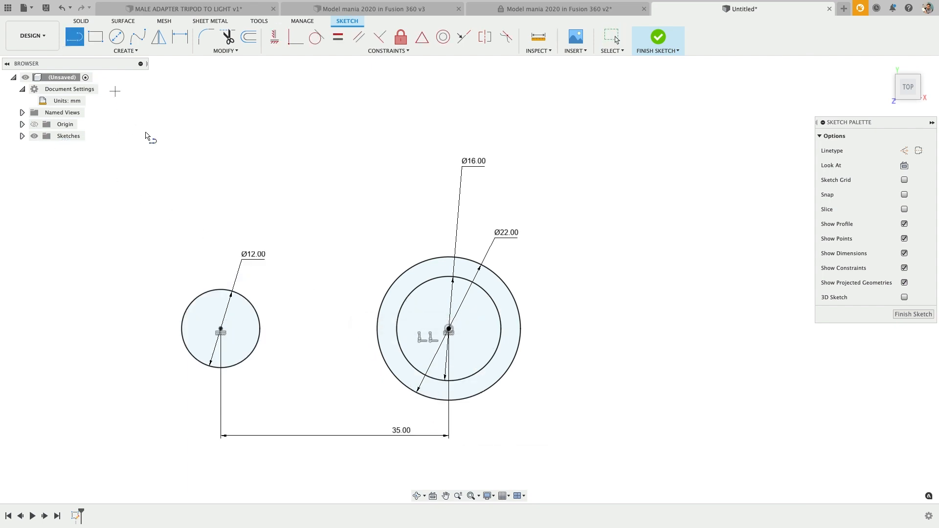
pyautogui.click(220, 283)
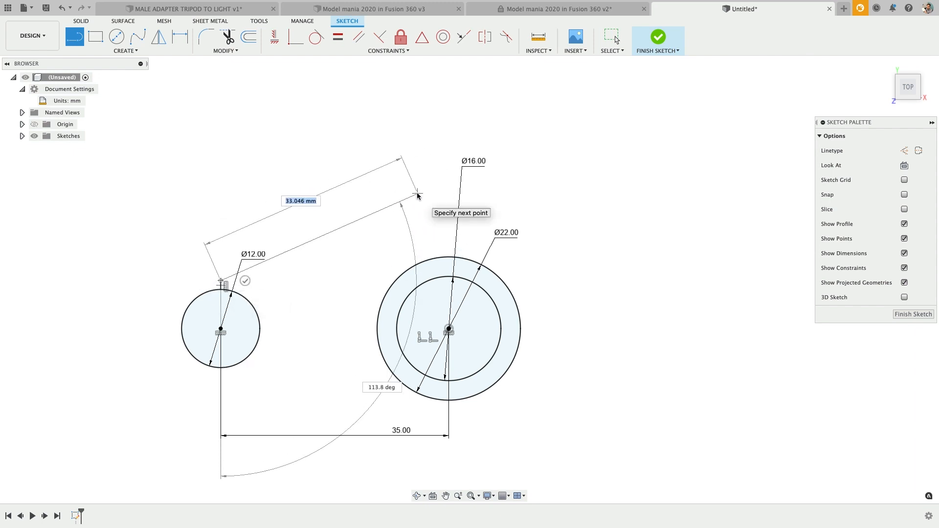
pyautogui.click(419, 192)
pyautogui.press('Escape')
# Draw a line about 28 mm long from the bottom of the 12 mm circle, sloping down towards the hub circles
pyautogui.press('s')
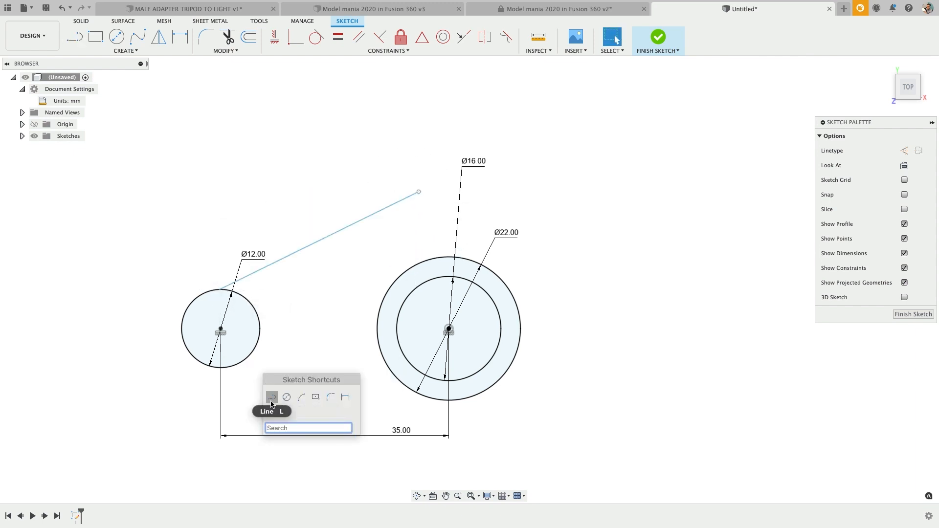
pyautogui.click(272, 398)
pyautogui.click(220, 368)
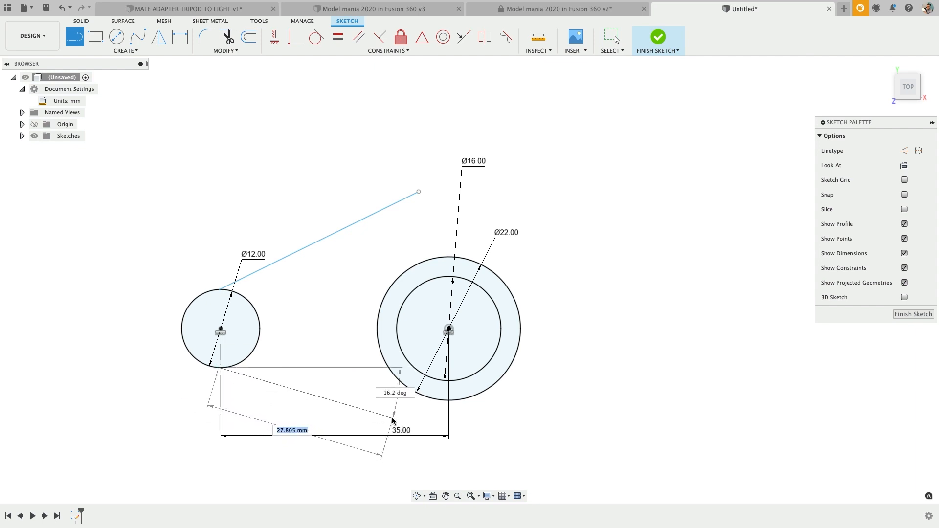
pyautogui.click(393, 418)
pyautogui.press('Escape')
# Apply an Equal constraint between the upper and lower sloping lines
pyautogui.click(307, 395)
pyautogui.click(300, 250)
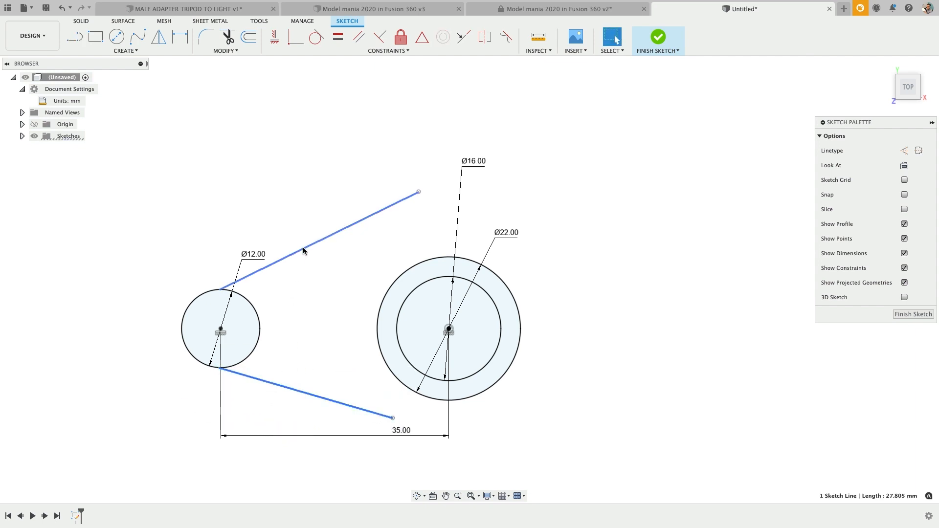
pyautogui.rightClick(319, 290)
pyautogui.click(313, 457)
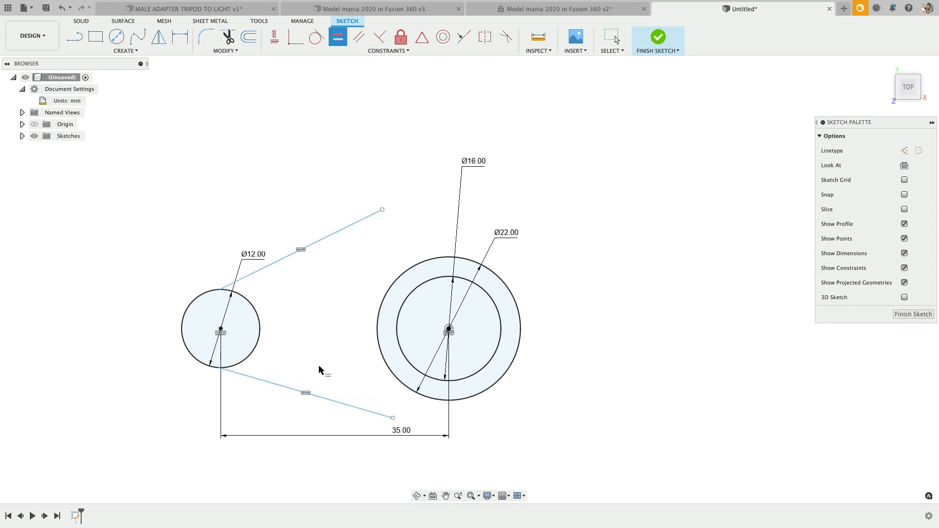
# Dimension the angle between the upper and lower sloping lines as 22 degrees
pyautogui.press('d')
pyautogui.click(318, 396)
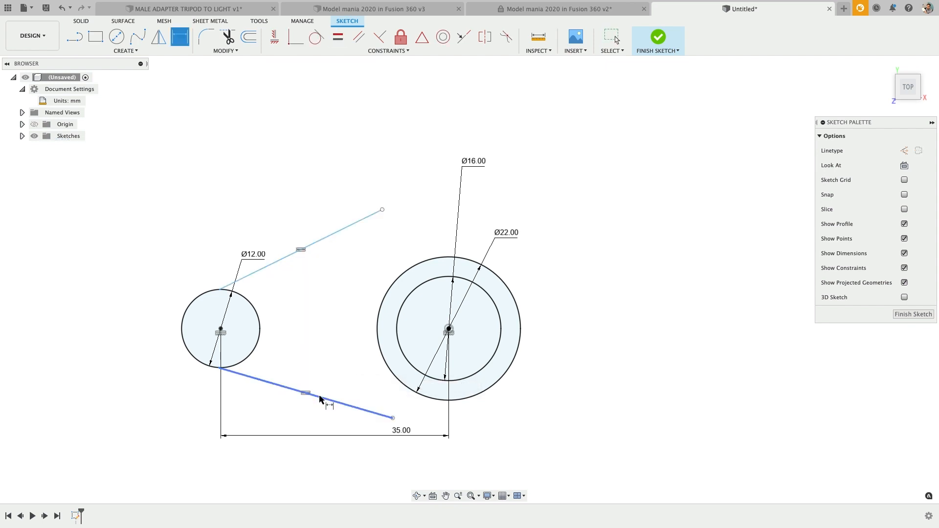
pyautogui.click(308, 247)
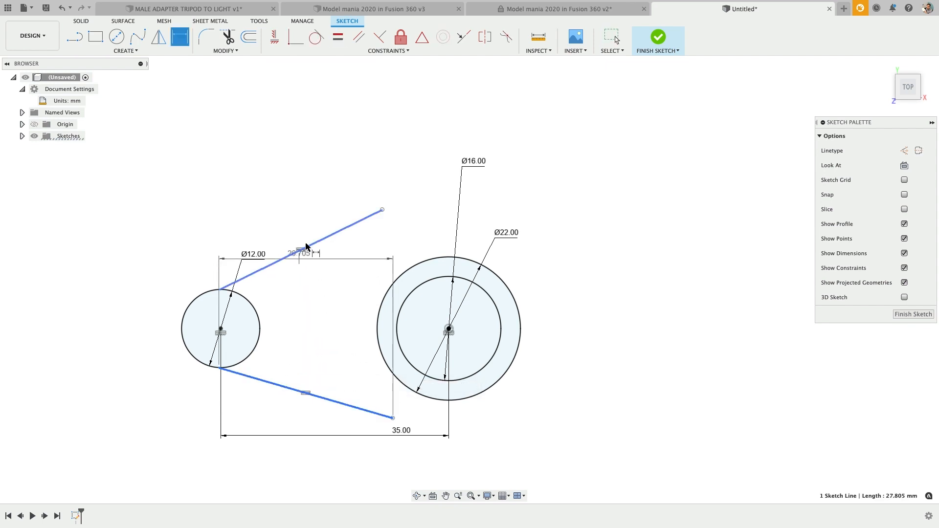
pyautogui.click(331, 295)
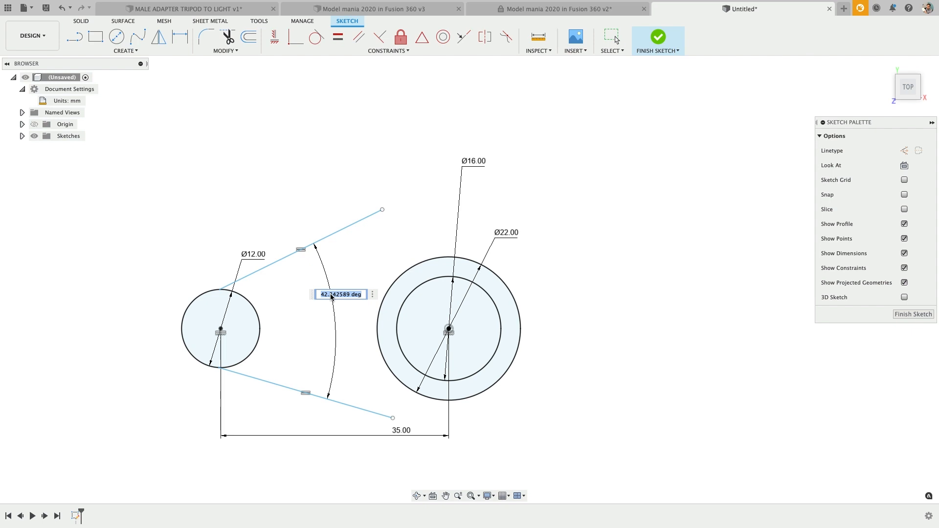
pyautogui.write('22')
pyautogui.press('Return')
pyautogui.press('Escape')
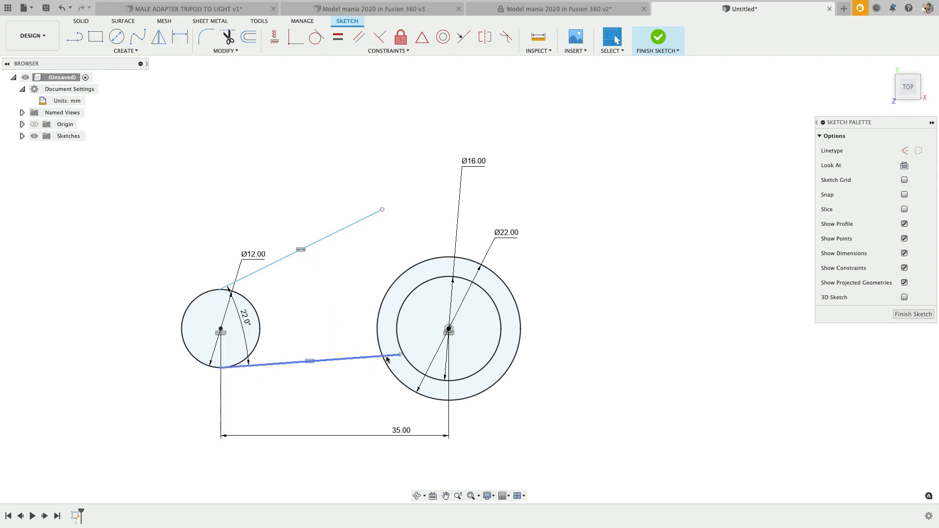
# Test the sloping lines' freedom by moving their free ends, and reposition the 22-degree dimension midway along the lines
pyautogui.moveTo(401, 355); pyautogui.dragTo(390, 383)
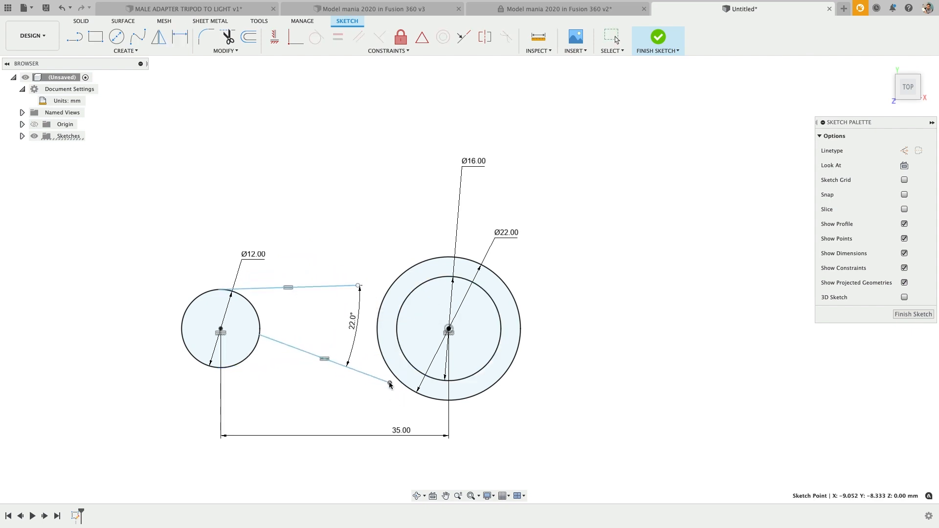
pyautogui.moveTo(358, 286); pyautogui.dragTo(386, 256)
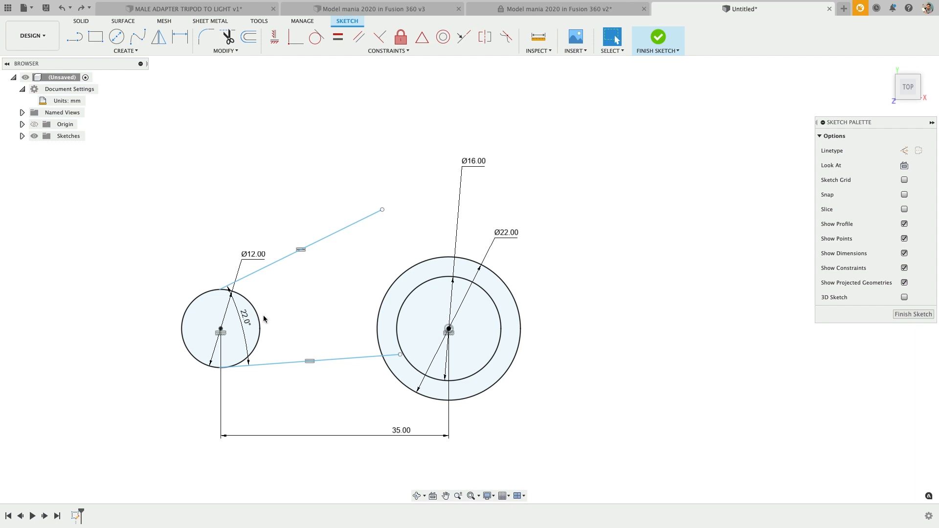
pyautogui.moveTo(245, 317); pyautogui.dragTo(321, 313)
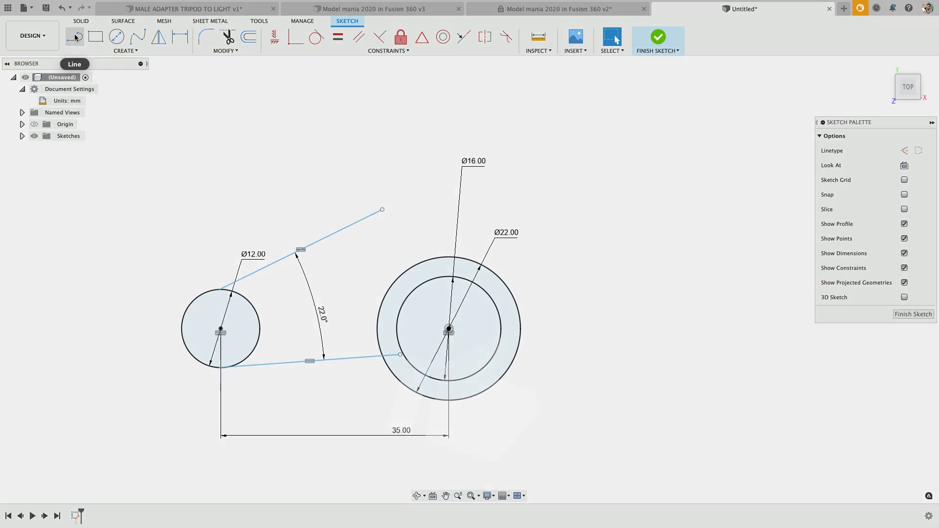
# Draw two vertical lines from the hub centre, one upward and one downward, each extending past the 22 mm circle
pyautogui.click(75, 37)
pyautogui.click(449, 328)
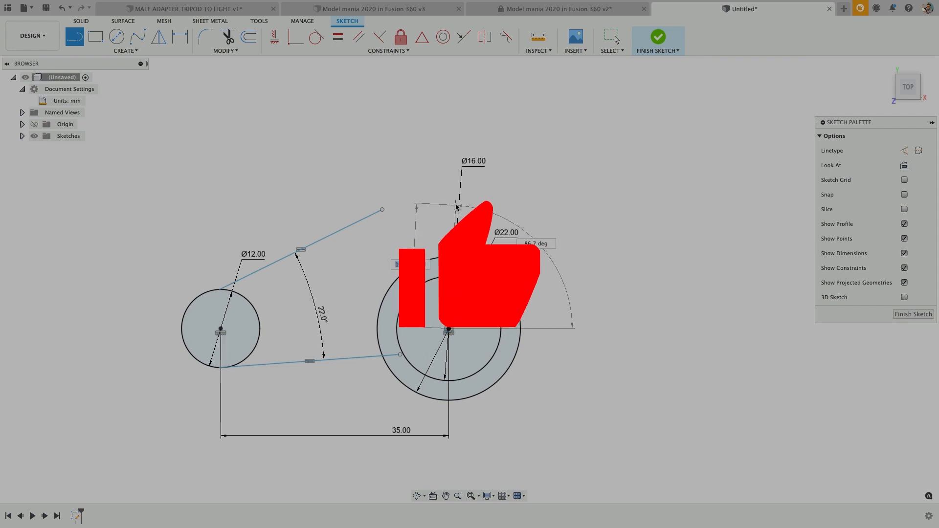
pyautogui.click(449, 200)
pyautogui.press('Escape')
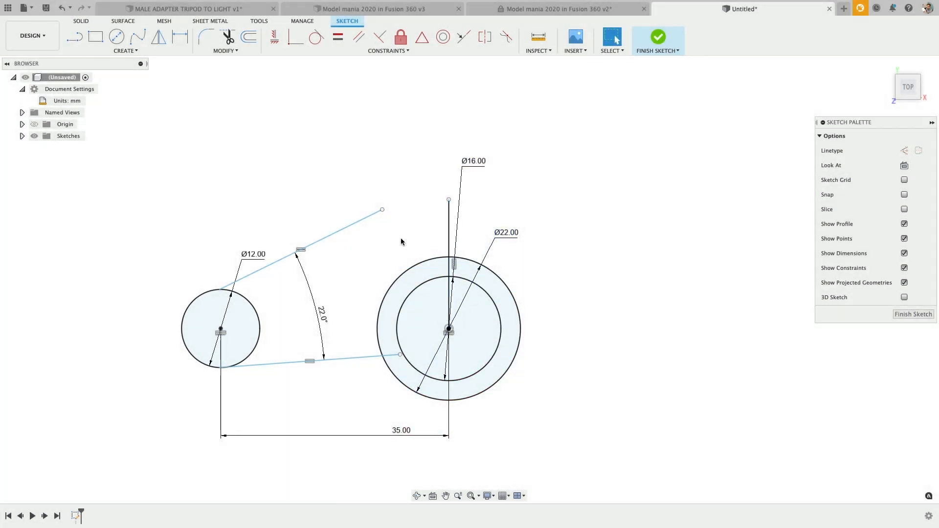
pyautogui.click(75, 36)
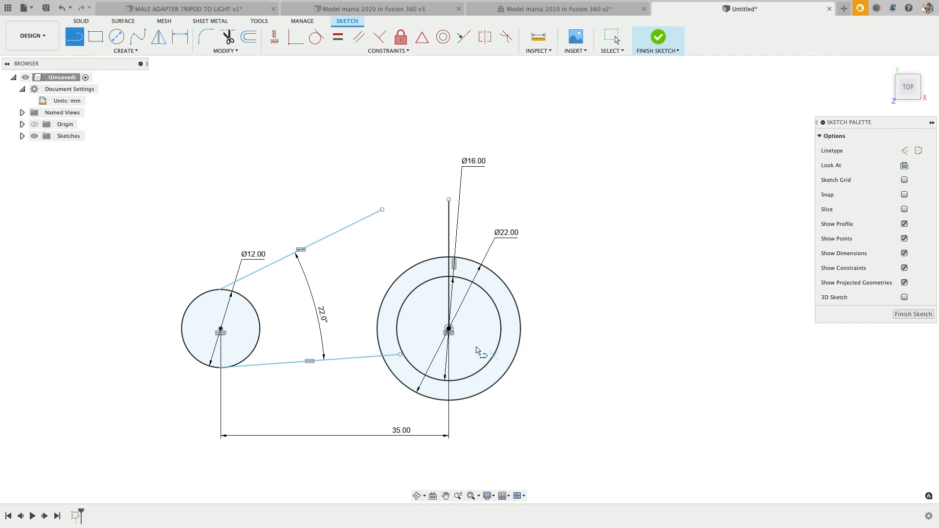
pyautogui.click(449, 329)
pyautogui.click(448, 460)
pyautogui.press('Escape')
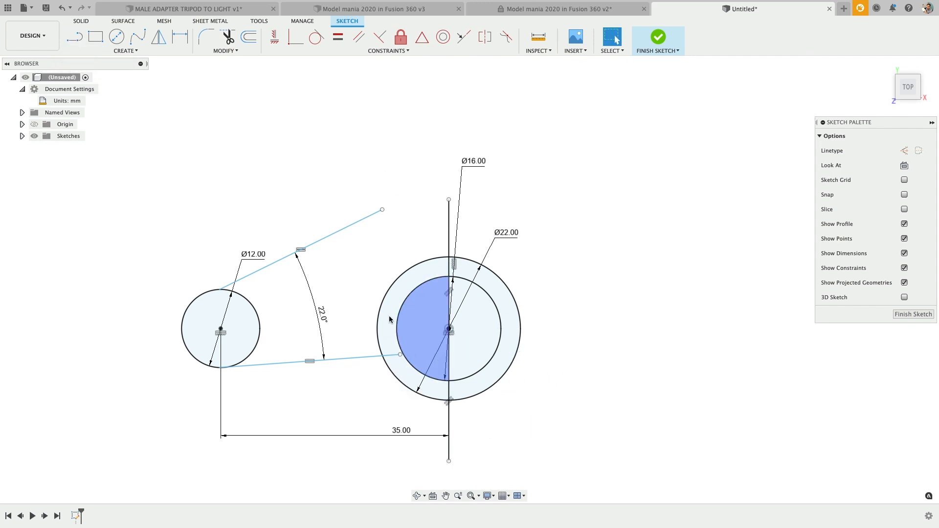
# Make both sloping lines tangent to the 12 mm circle, adjusting their free ends so they spread about evenly towards the hub
pyautogui.moveTo(400, 354); pyautogui.dragTo(398, 439)
pyautogui.moveTo(196, 299); pyautogui.dragTo(234, 292)
pyautogui.click(235, 293)
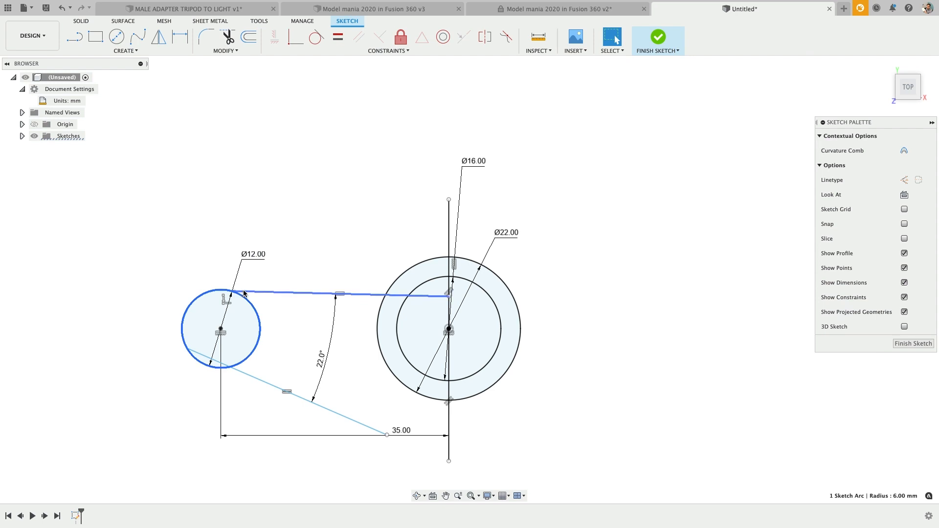
pyautogui.keyDown('shift'); pyautogui.click(244, 293); pyautogui.keyUp('shift')
pyautogui.rightClick(244, 294)
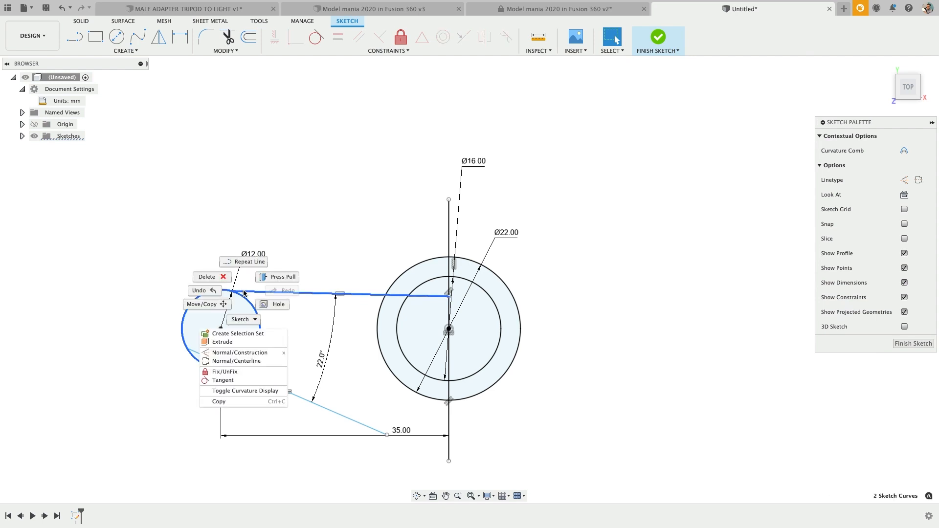
pyautogui.click(248, 377)
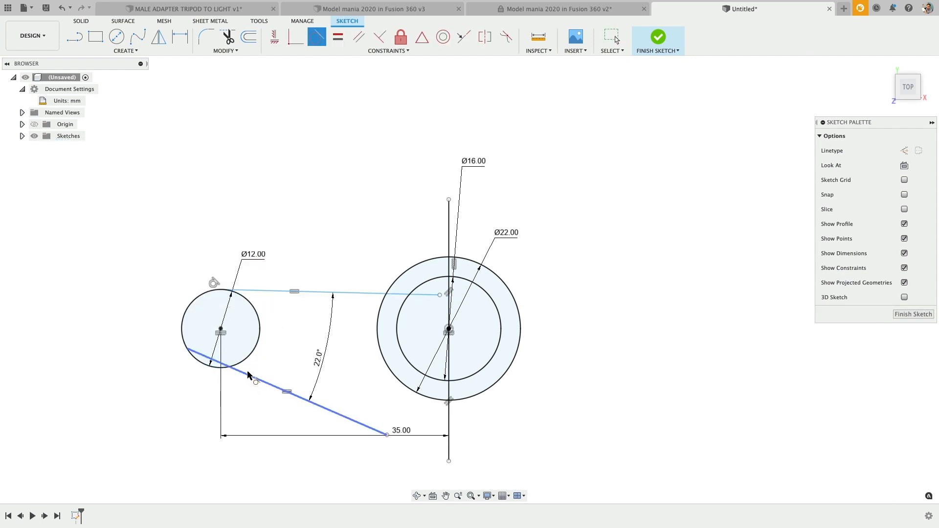
pyautogui.click(196, 357)
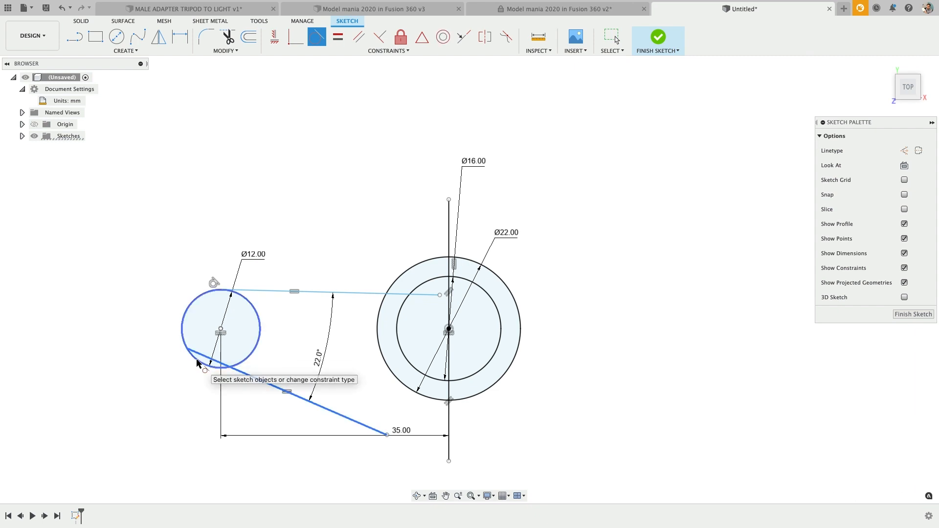
pyautogui.click(197, 360)
pyautogui.press('Escape')
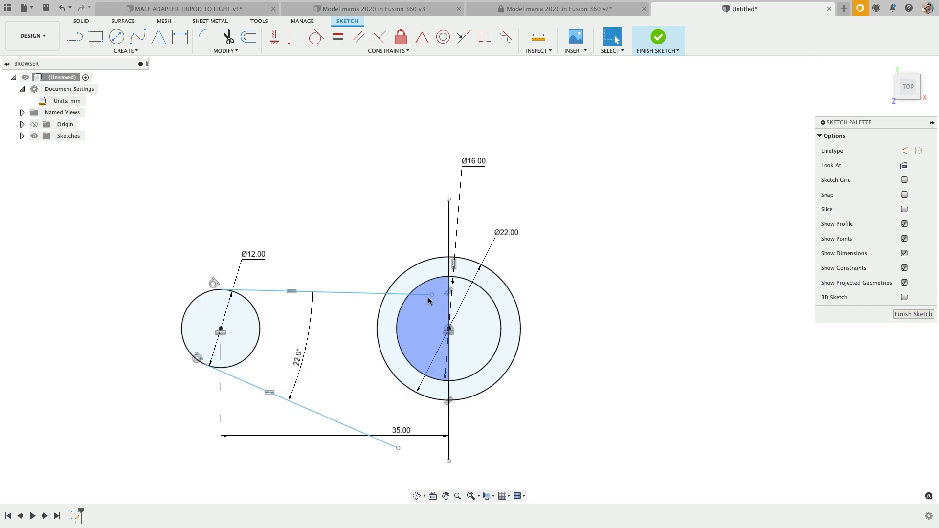
pyautogui.moveTo(432, 294); pyautogui.dragTo(408, 253)
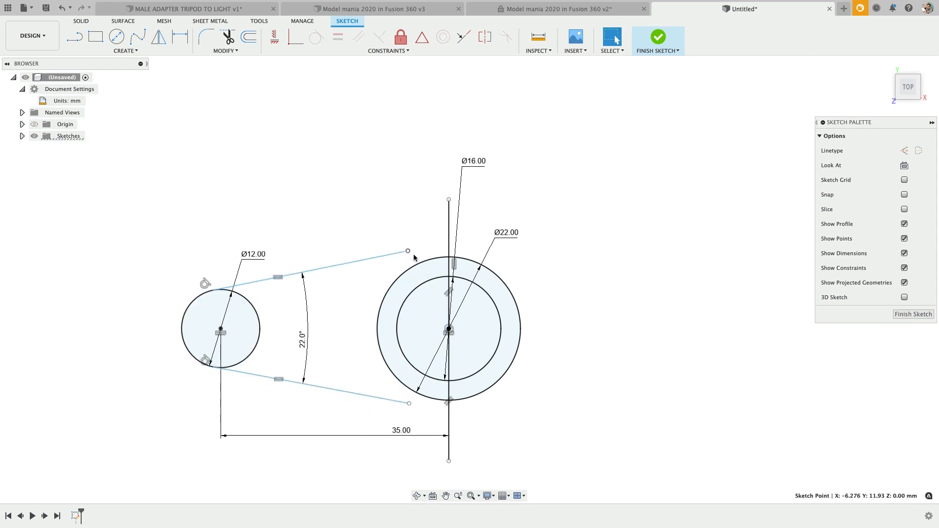
# Extend the upper and lower sloping lines to the vertical lines through the hub centre
pyautogui.click(579, 280)
pyautogui.press('s')
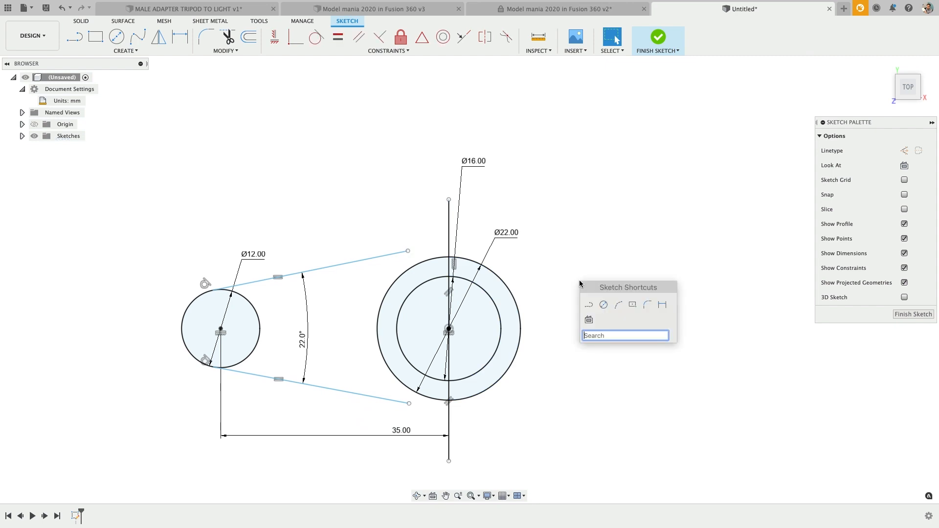
pyautogui.write('ext')
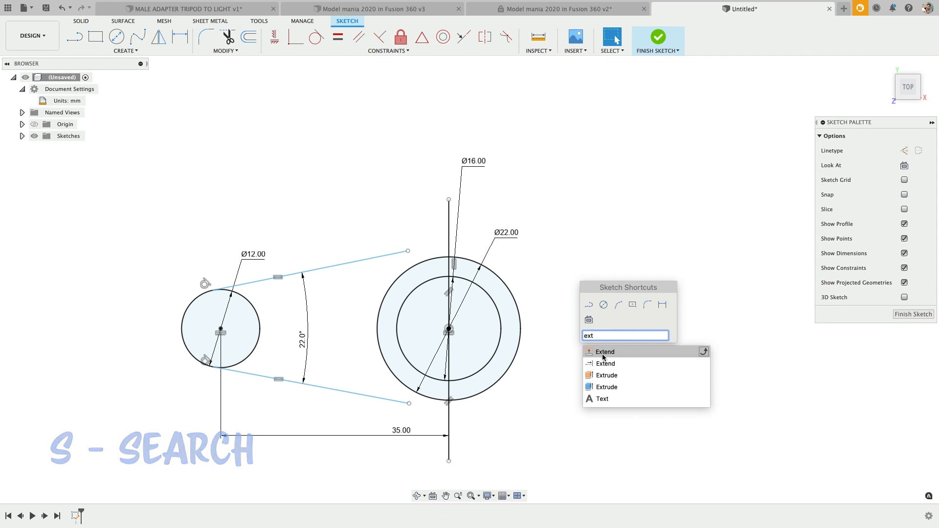
pyautogui.click(605, 364)
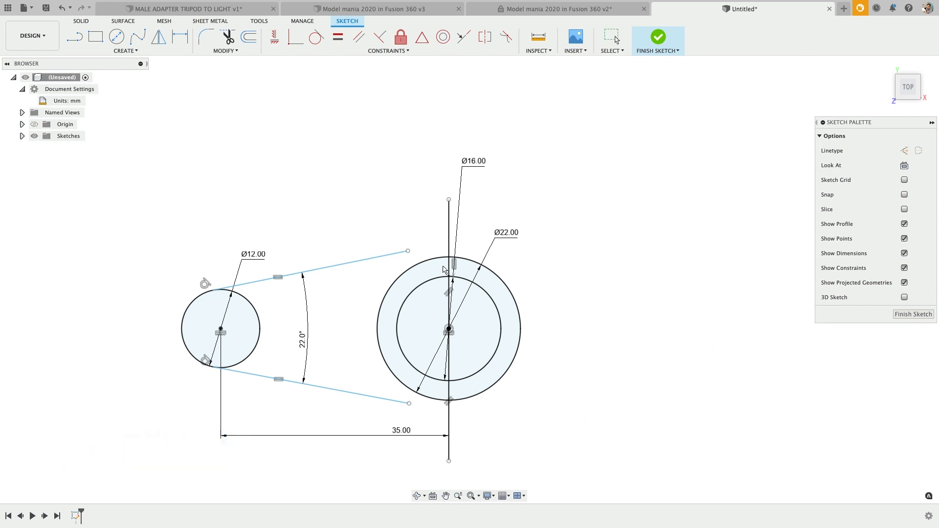
pyautogui.click(399, 254)
pyautogui.click(382, 399)
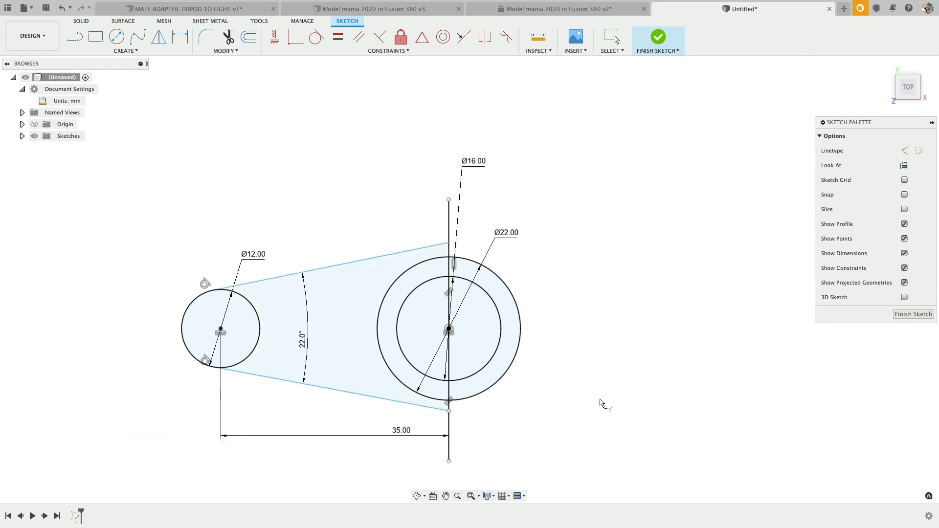
pyautogui.press('Escape')
# Trim the vertical line ends that stick out beyond the sloping lines, and try moving the upper corner
pyautogui.write('str')
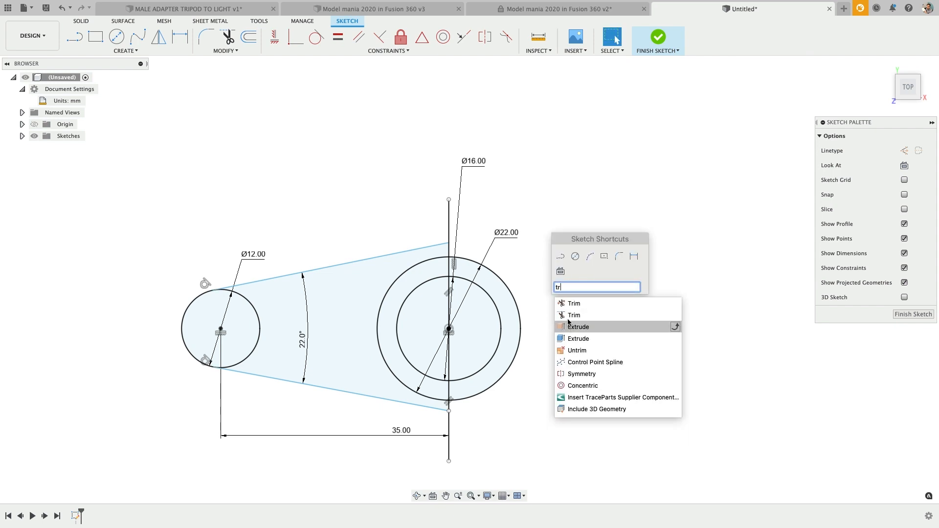
pyautogui.click(573, 315)
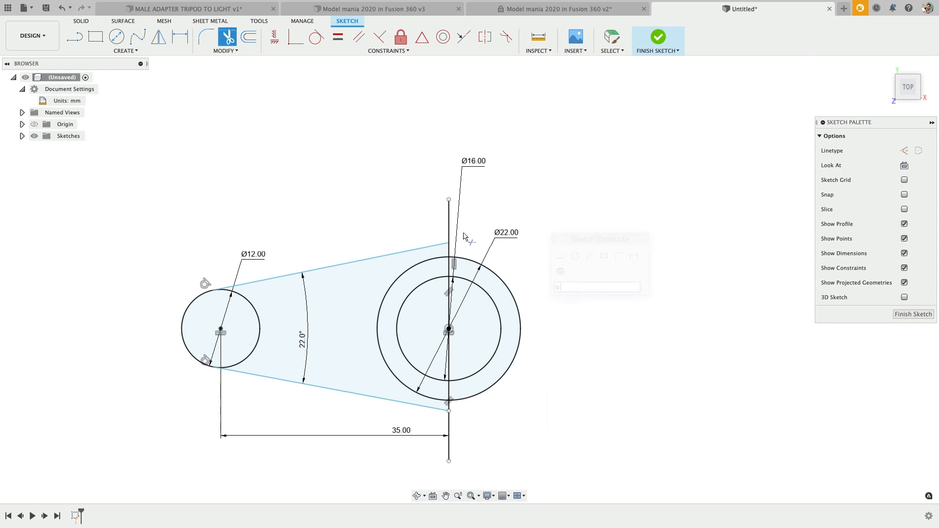
pyautogui.click(450, 430)
pyautogui.scroll(-2, 465, 440)
pyautogui.press('Escape')
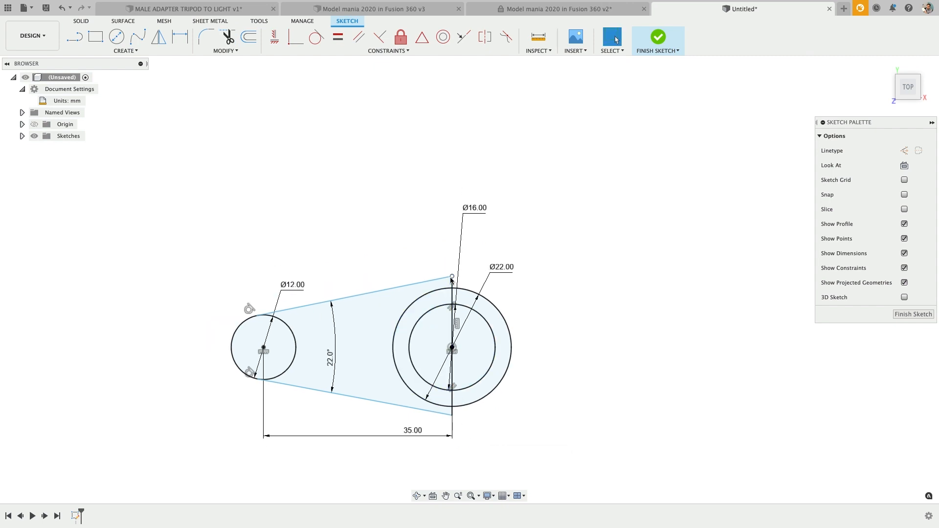
pyautogui.moveTo(452, 280)
pyautogui.mouseDown()
pyautogui.moveTo(452, 265)
pyautogui.moveTo(456, 272)
pyautogui.mouseUp()
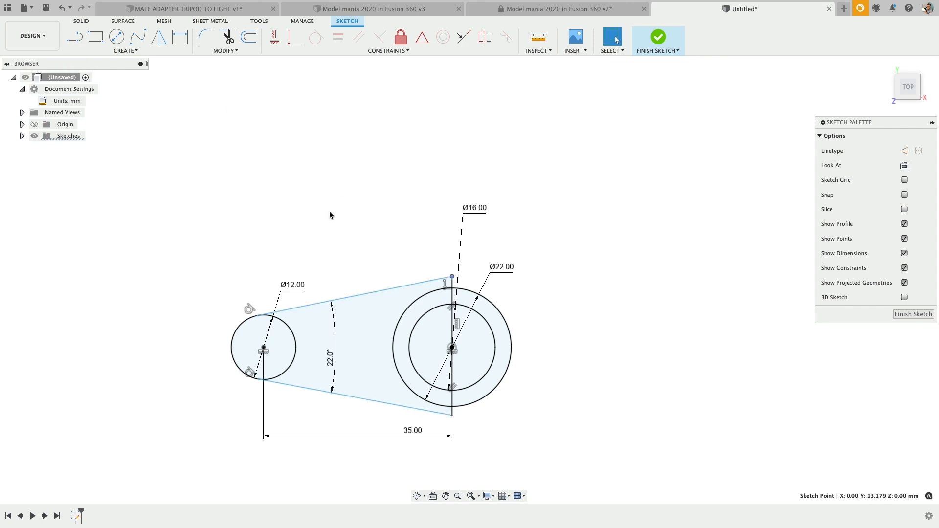
# Draw a line from the 12 mm circle's centre to the hub centre and make it construction geometry
pyautogui.press('s')
pyautogui.click(356, 239)
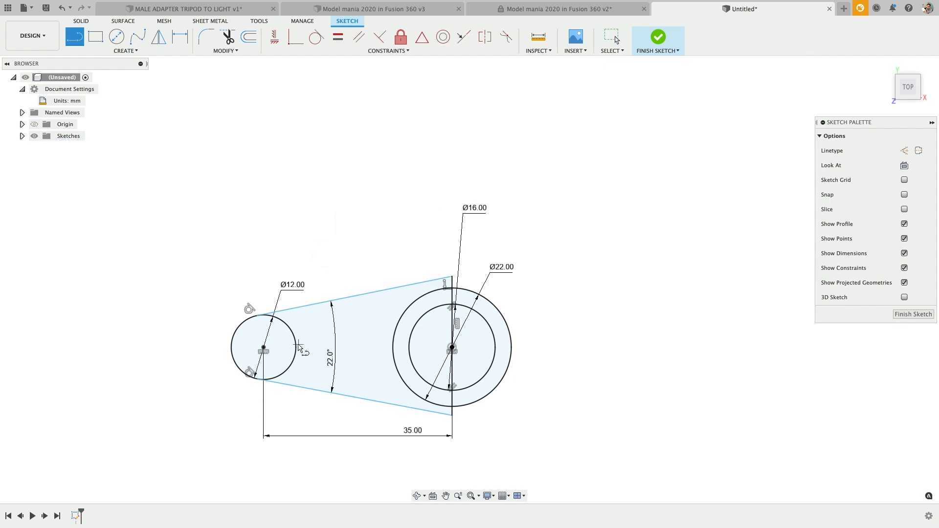
pyautogui.click(452, 347)
pyautogui.press('Escape')
pyautogui.press('x')
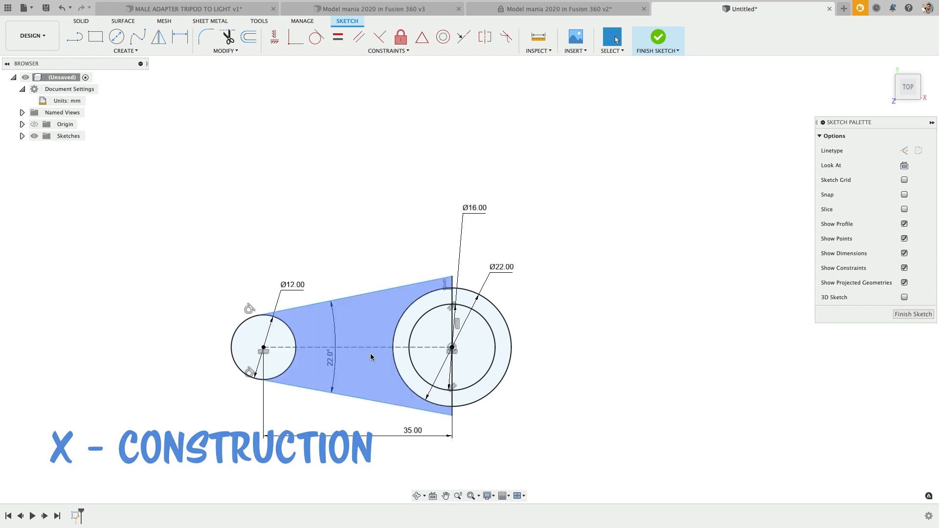
# Try to apply a Symmetry constraint to the two sloping lines about the construction centreline
pyautogui.click(370, 347)
pyautogui.keyDown('shift'); pyautogui.click(371, 293); pyautogui.keyUp('shift')
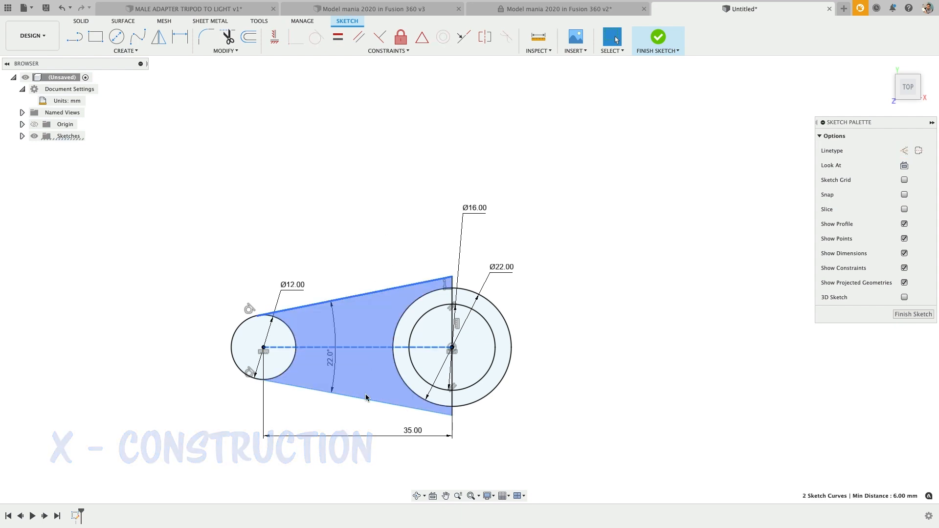
pyautogui.keyDown('shift'); pyautogui.click(369, 401); pyautogui.keyUp('shift')
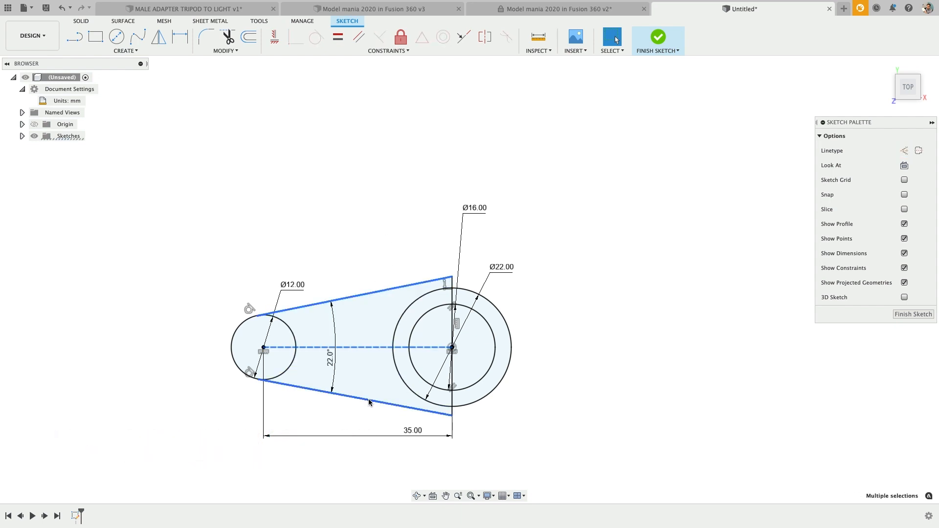
pyautogui.rightClick(371, 241)
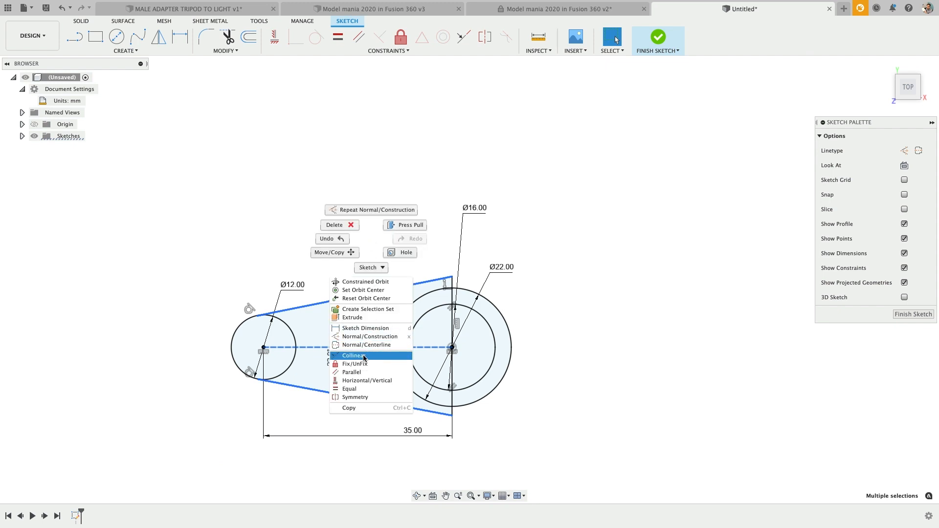
pyautogui.click(364, 396)
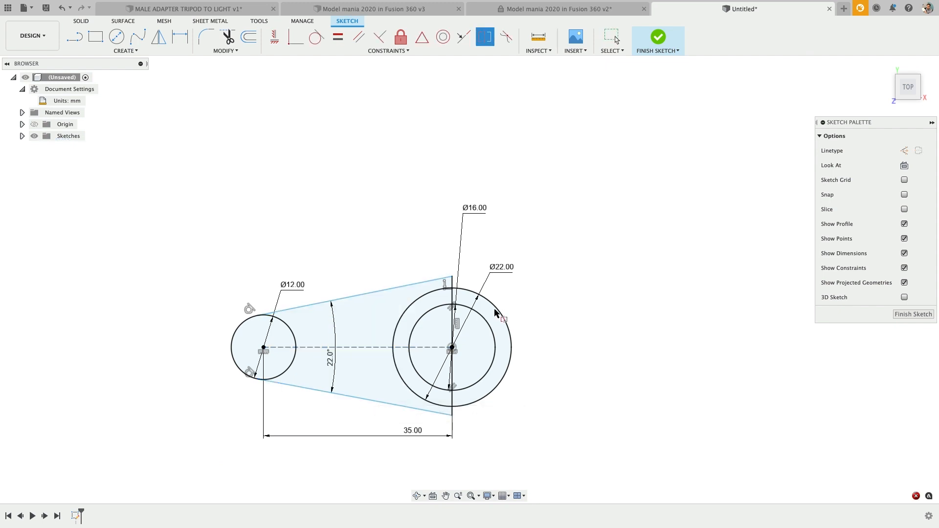
pyautogui.press('Escape')
# Shift the upper corner slightly upward and apply an Equal constraint between the upper and lower vertical lines at the hub centre
pyautogui.moveTo(452, 276)
pyautogui.mouseDown()
pyautogui.moveTo(452, 253)
pyautogui.moveTo(452, 274)
pyautogui.mouseUp()
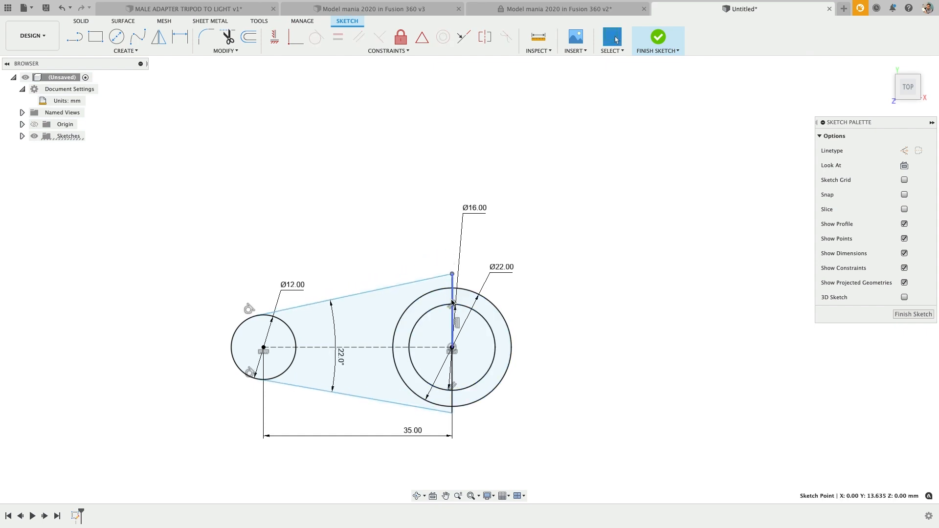
pyautogui.click(456, 288)
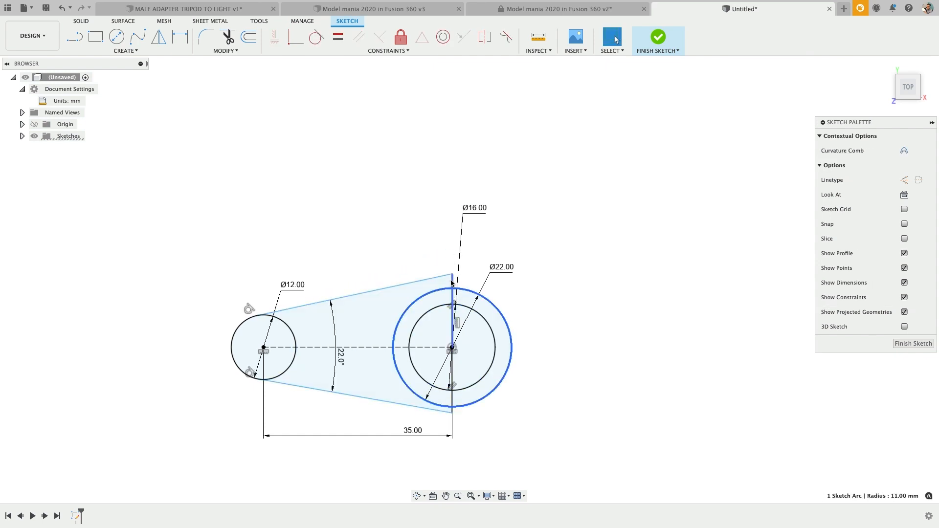
pyautogui.click(452, 377)
pyautogui.rightClick(452, 378)
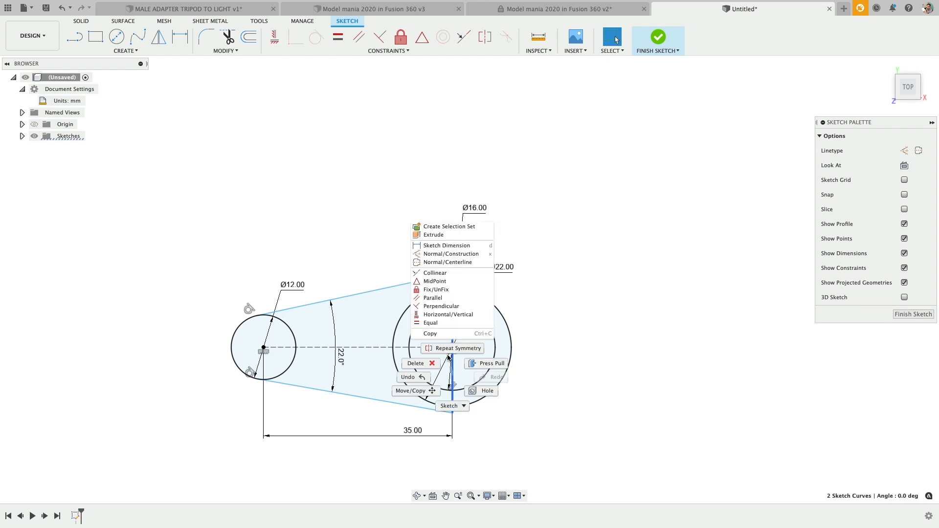
pyautogui.click(431, 323)
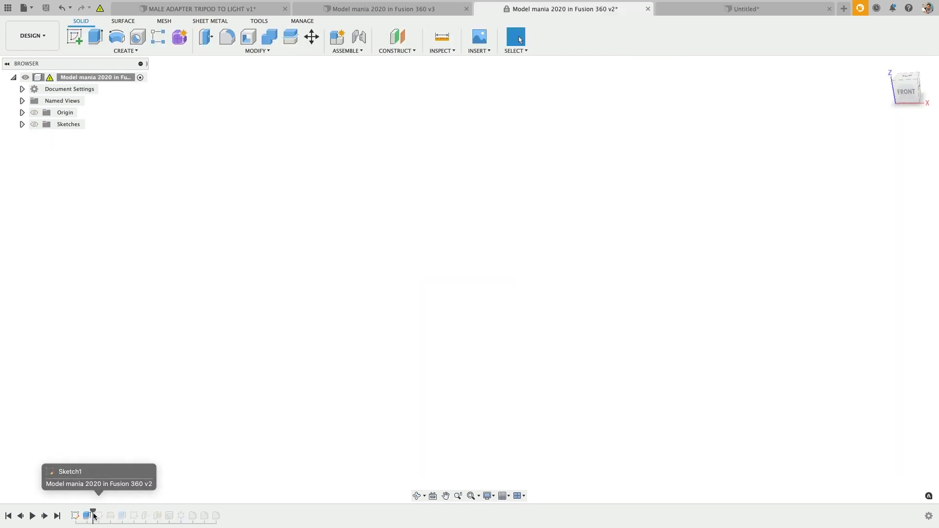
# Roll the timeline forward past the hub extrusion and review the feature's settings
pyautogui.moveTo(79, 516); pyautogui.dragTo(89, 517)
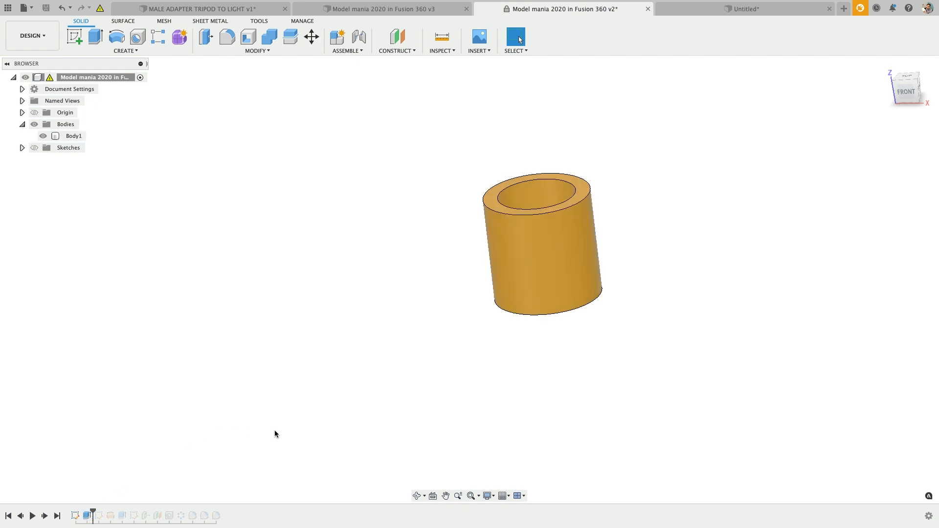
pyautogui.keyDown('shift'); pyautogui.moveTo(275, 434); pyautogui.dragTo(263, 452, button='middle'); pyautogui.keyUp('shift')
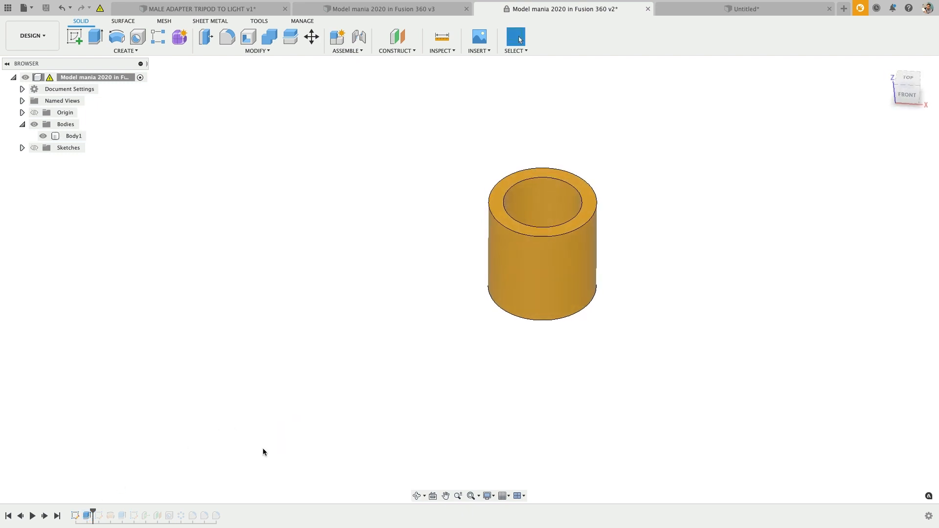
pyautogui.doubleClick(87, 516)
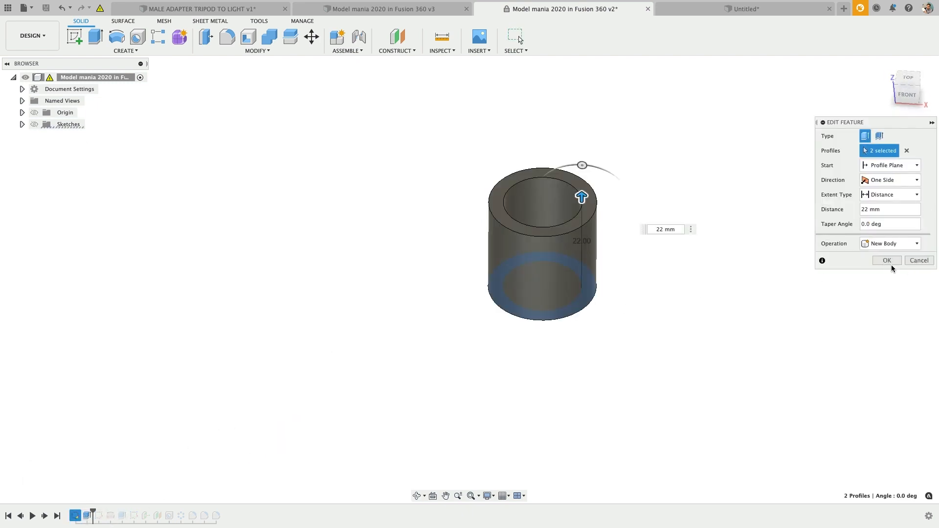
pyautogui.click(890, 263)
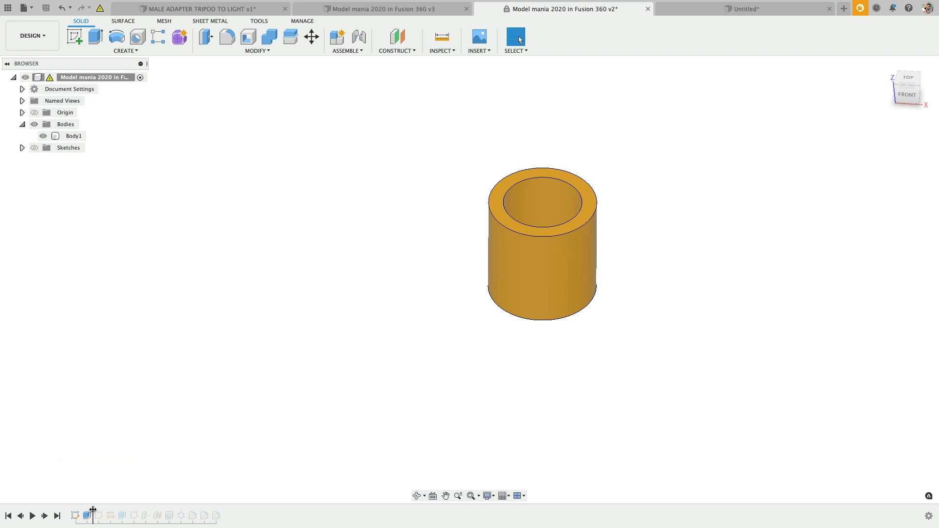
# Roll the timeline forward past the second sketch, show the Sketches folder and hide Sketch1
pyautogui.moveTo(92, 512); pyautogui.dragTo(104, 511)
pyautogui.click(34, 148)
pyautogui.moveTo(426, 215)
pyautogui.keyDown('shift'); pyautogui.mouseDown(button='middle')
pyautogui.moveTo(432, 205)
pyautogui.moveTo(438, 225)
pyautogui.moveTo(428, 252)
pyautogui.moveTo(432, 218)
pyautogui.mouseUp(button='middle'); pyautogui.keyUp('shift')
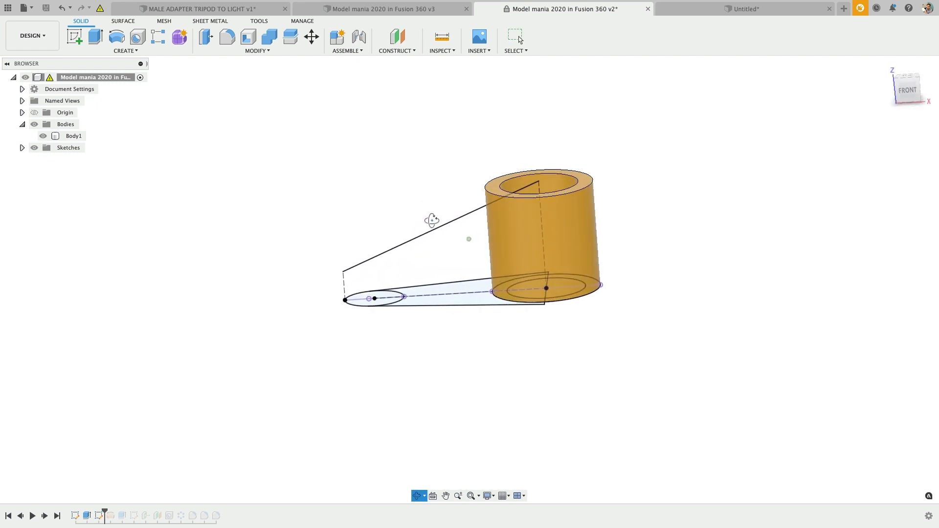
pyautogui.click(22, 148)
pyautogui.click(43, 160)
pyautogui.keyDown('shift'); pyautogui.moveTo(339, 206); pyautogui.dragTo(342, 195, button='middle'); pyautogui.keyUp('shift')
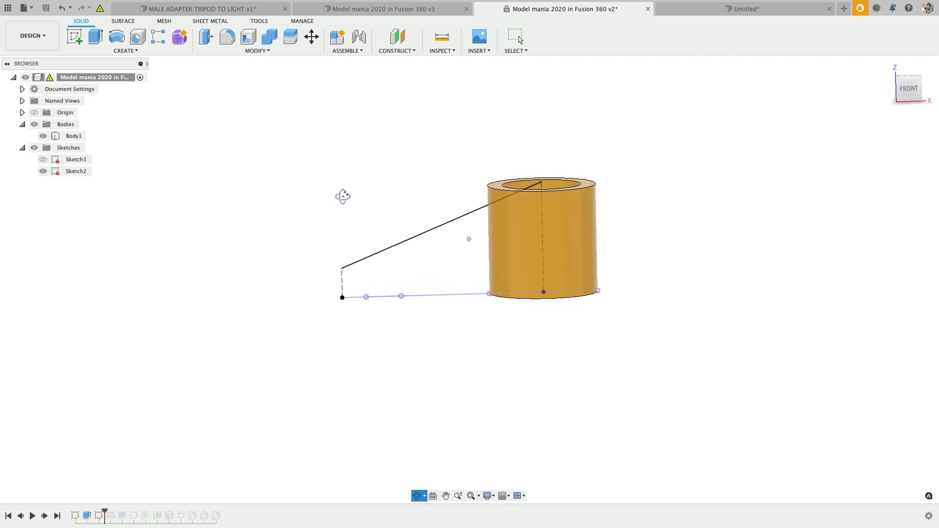
# Open Sketch2 for editing and show Sketch1 together with it
pyautogui.rightClick(98, 515)
pyautogui.click(138, 418)
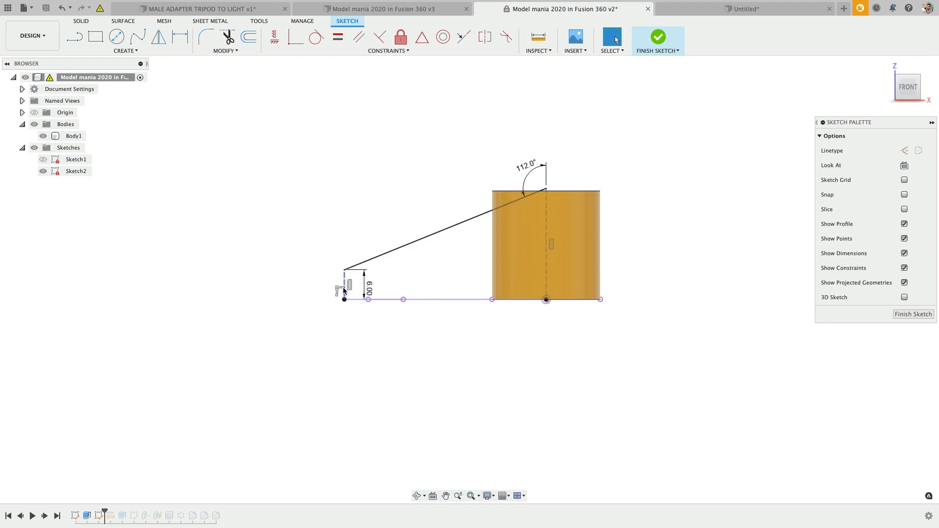
pyautogui.keyDown('shift'); pyautogui.moveTo(346, 284); pyautogui.dragTo(346, 308, button='middle'); pyautogui.keyUp('shift')
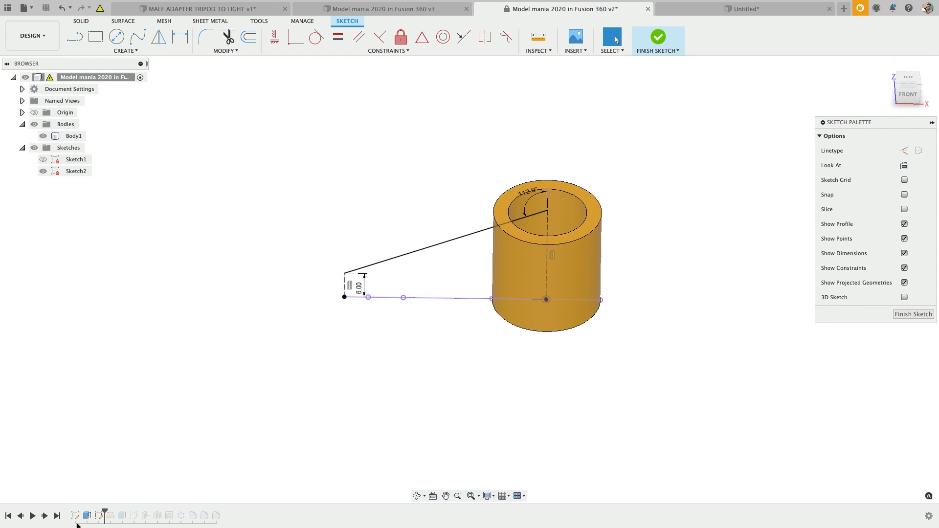
pyautogui.click(43, 160)
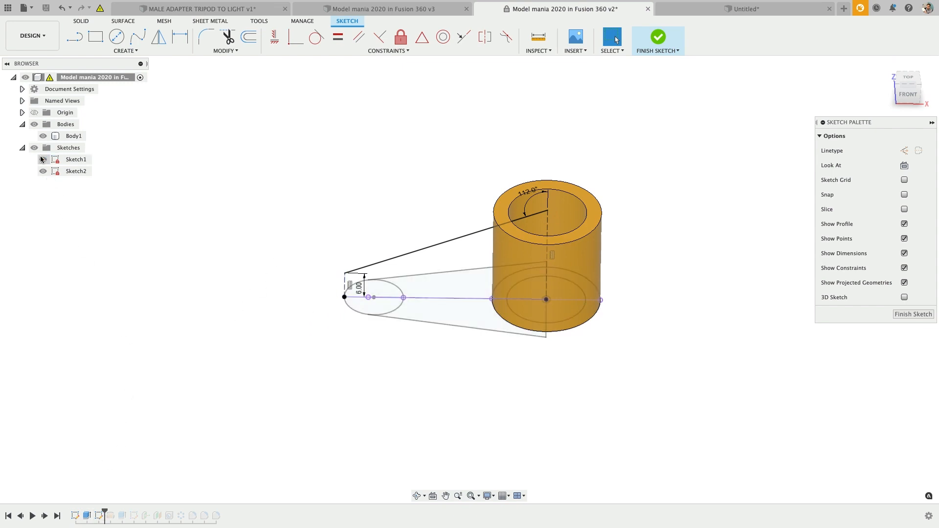
# Delete the short vertical construction line at the arm's outer tip
pyautogui.scroll(5, 322, 291)
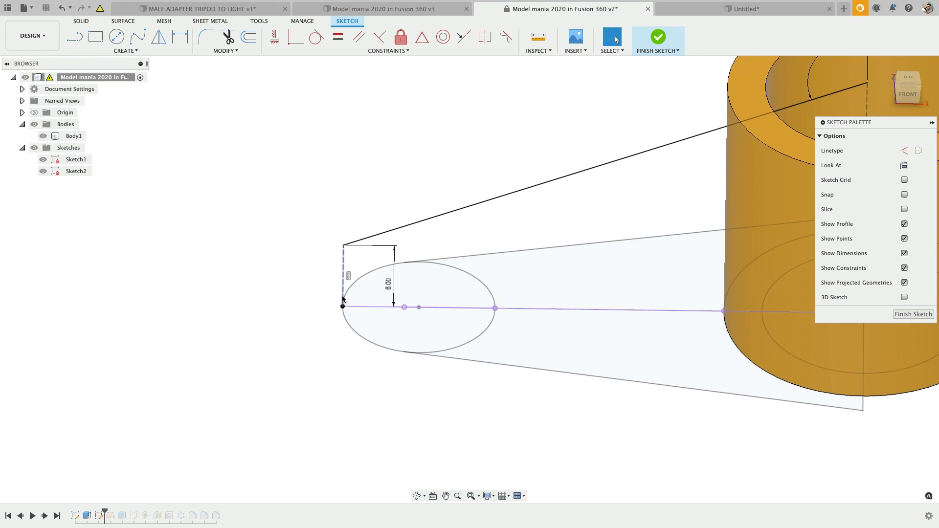
pyautogui.click(343, 299)
pyautogui.press('Delete')
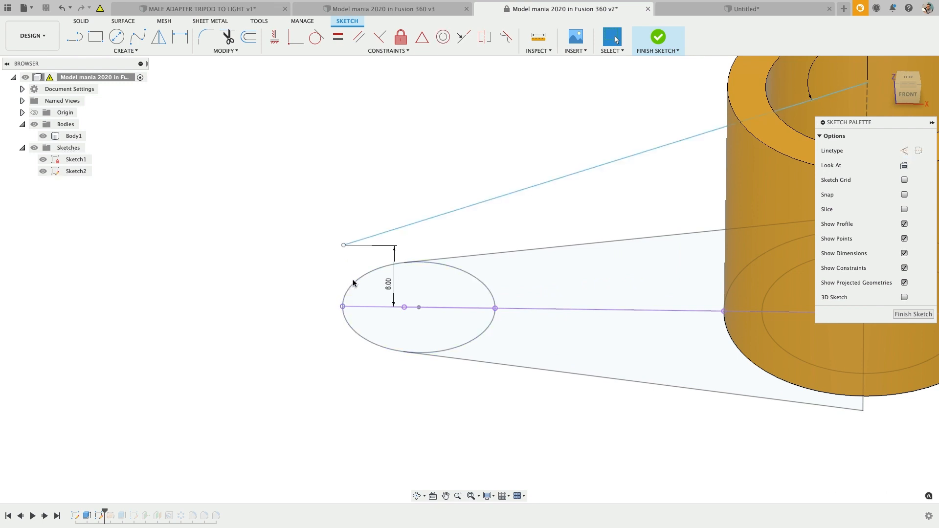
# Project the arm's rounded end arc from Sketch1 into Sketch2
pyautogui.press('p')
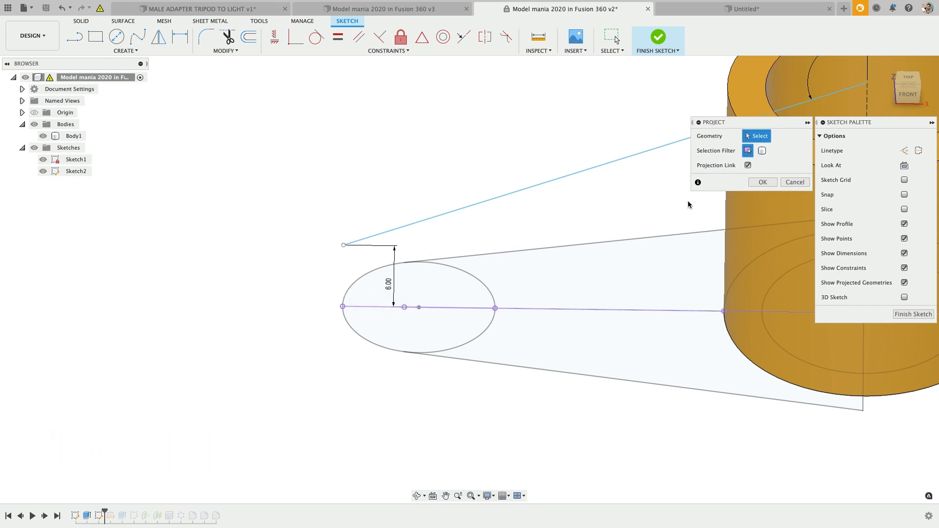
pyautogui.click(763, 182)
pyautogui.press('s')
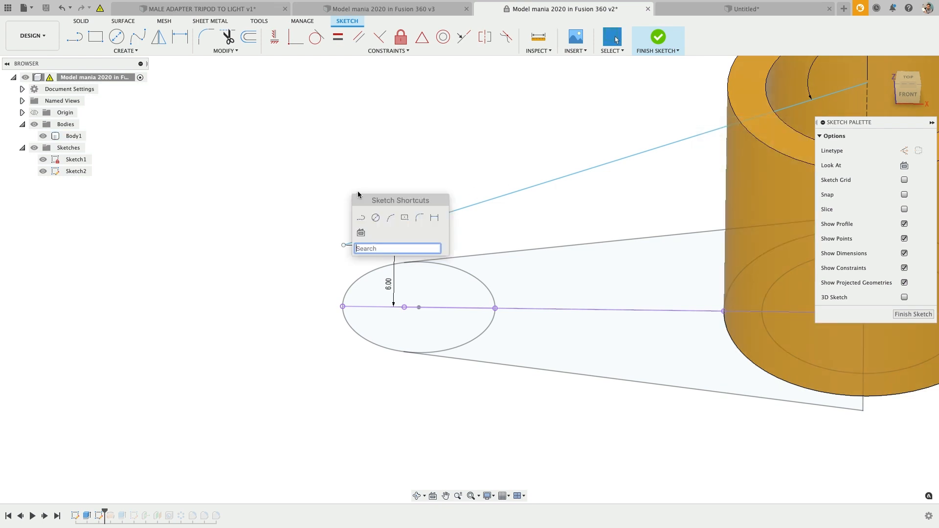
pyautogui.click(361, 217)
pyautogui.press('Escape')
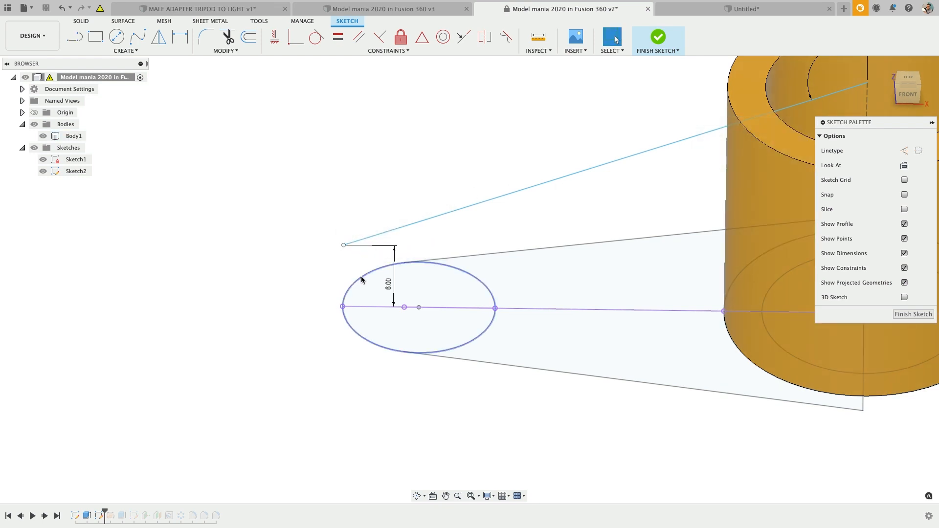
pyautogui.press('p')
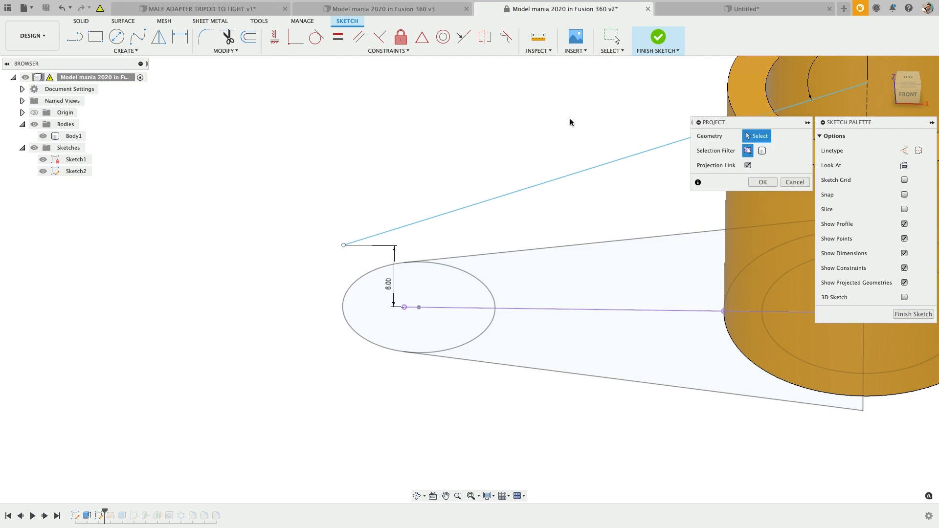
pyautogui.click(344, 312)
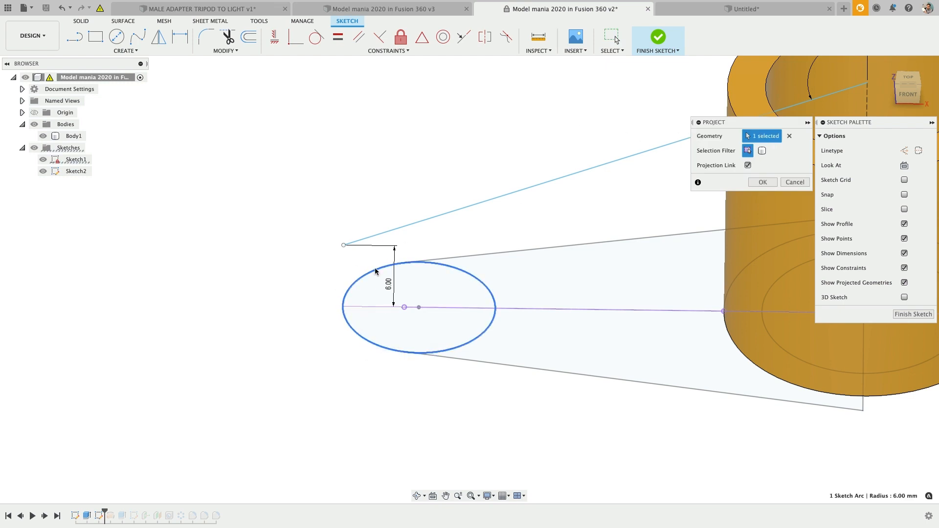
# Draw a 6 mm vertical construction line from the arm's outer tip to the sloping line's lower end, and finish the sketch
pyautogui.click(76, 43)
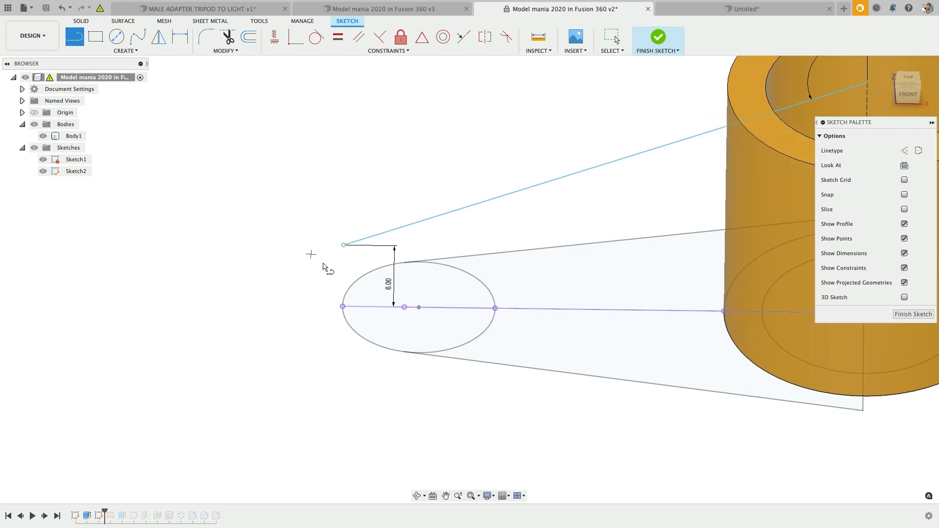
pyautogui.click(343, 307)
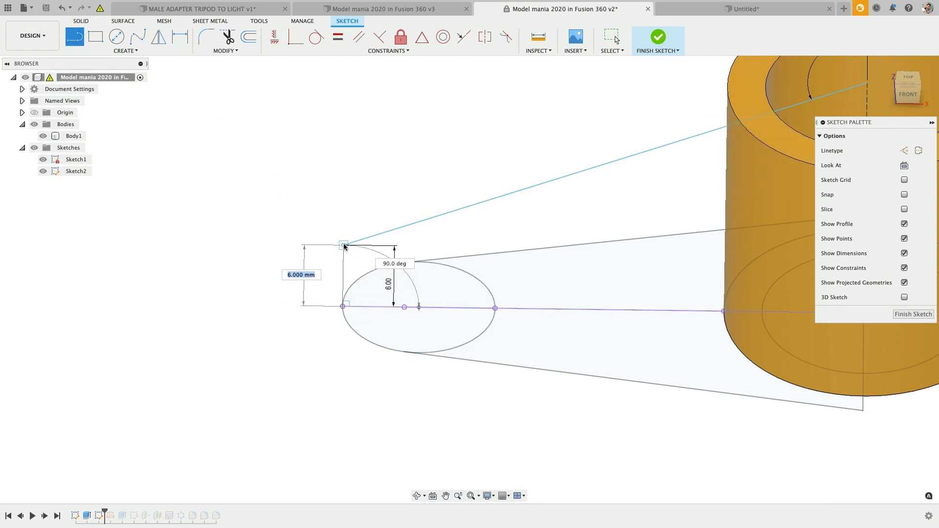
pyautogui.click(343, 245)
pyautogui.press('Escape')
pyautogui.click(342, 274)
pyautogui.press('x')
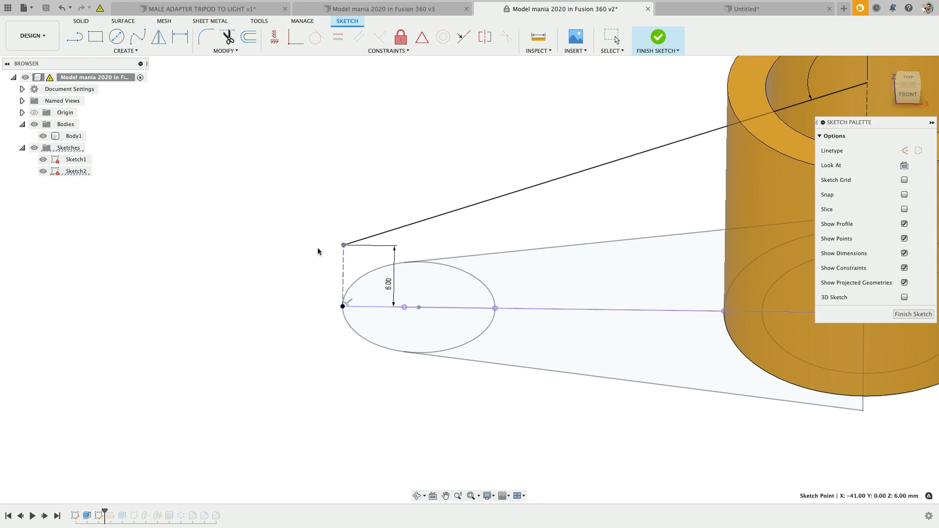
pyautogui.scroll(-4, 445, 299)
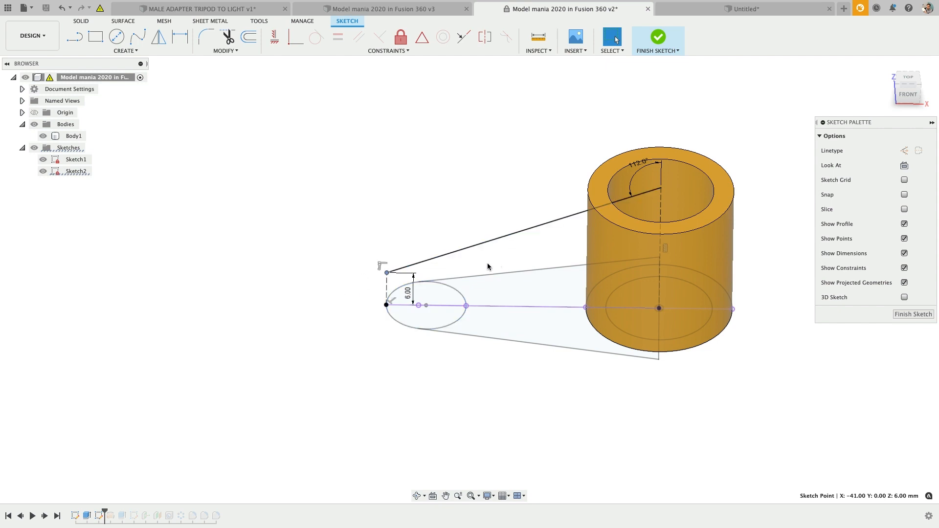
pyautogui.click(657, 37)
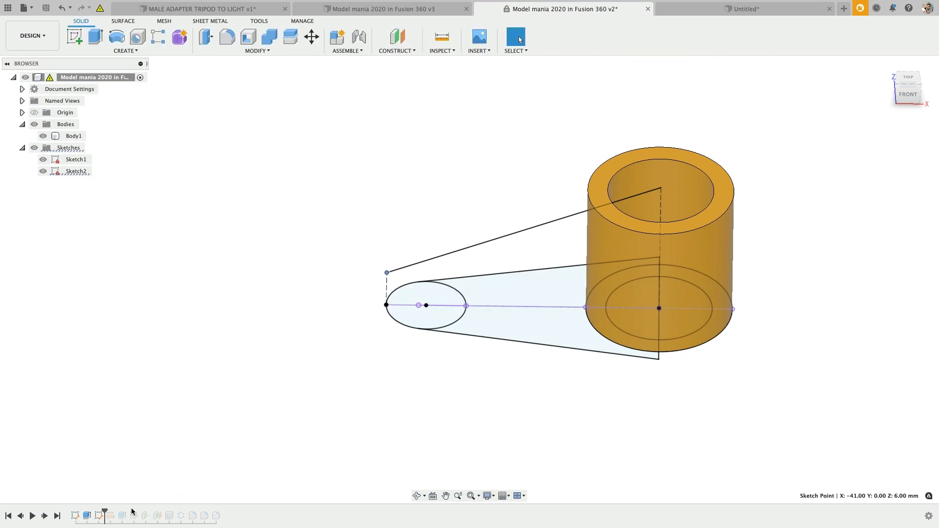
# Revolve the sloping line 360° around the hub's vertical construction line as a new surface body
pyautogui.write('s')
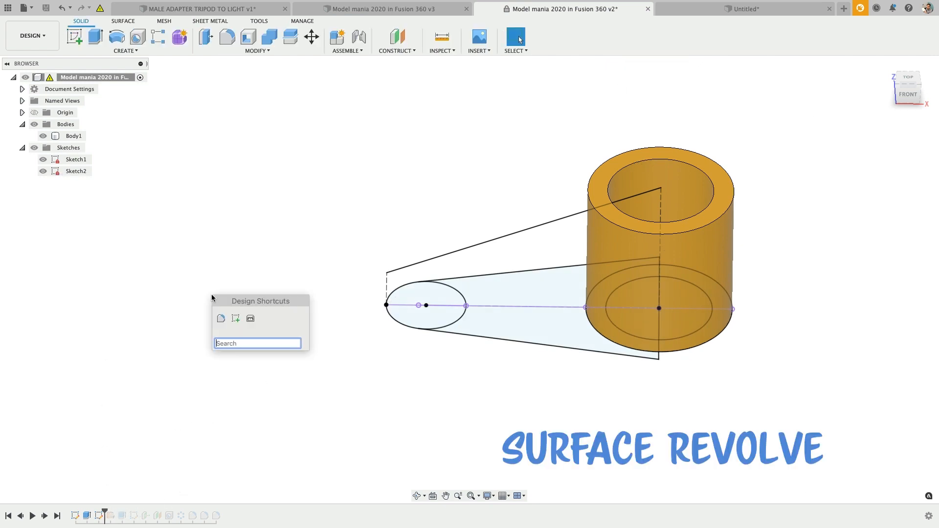
pyautogui.write('surface revolve')
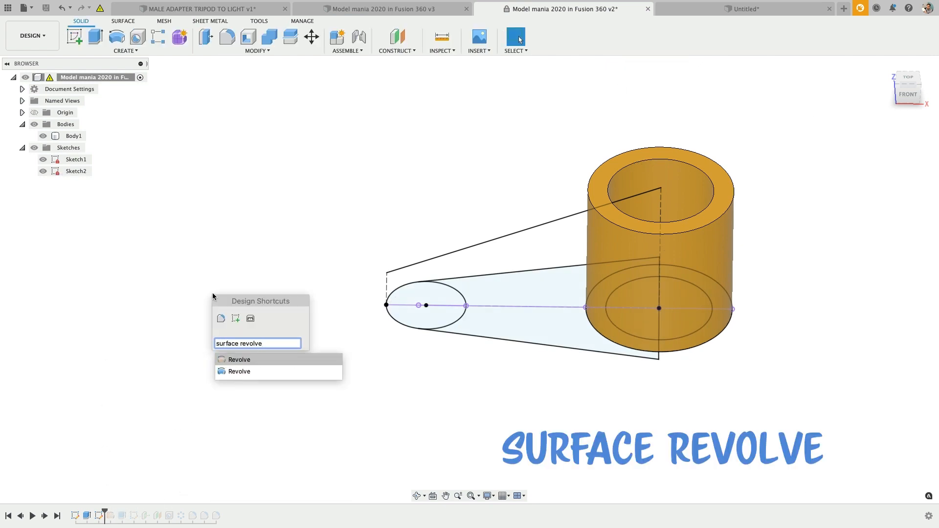
pyautogui.click(259, 359)
pyautogui.click(547, 223)
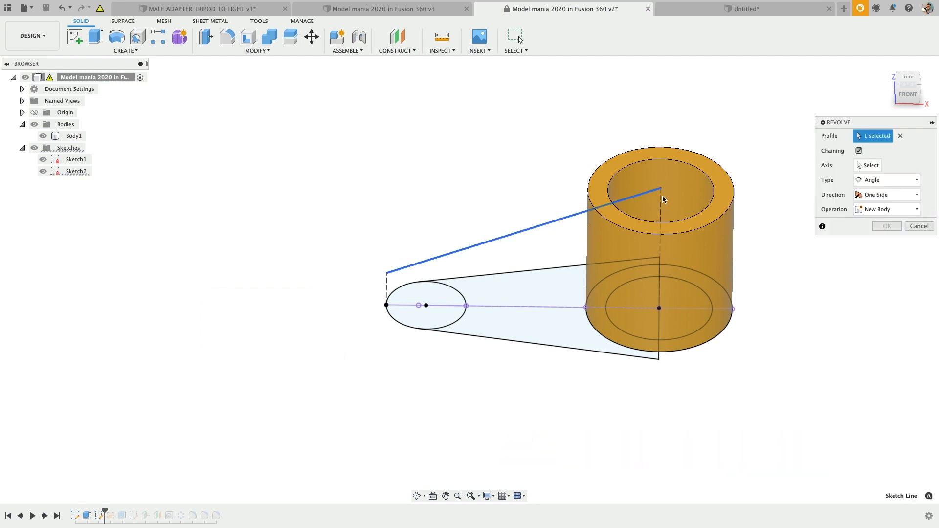
pyautogui.click(869, 166)
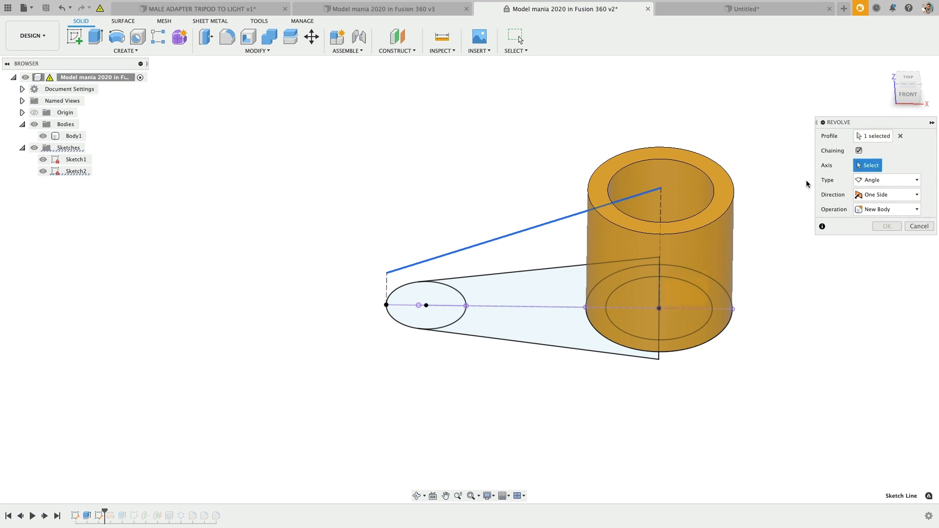
pyautogui.click(661, 203)
pyautogui.keyDown('shift'); pyautogui.moveTo(545, 255); pyautogui.dragTo(538, 220, button='middle'); pyautogui.keyUp('shift')
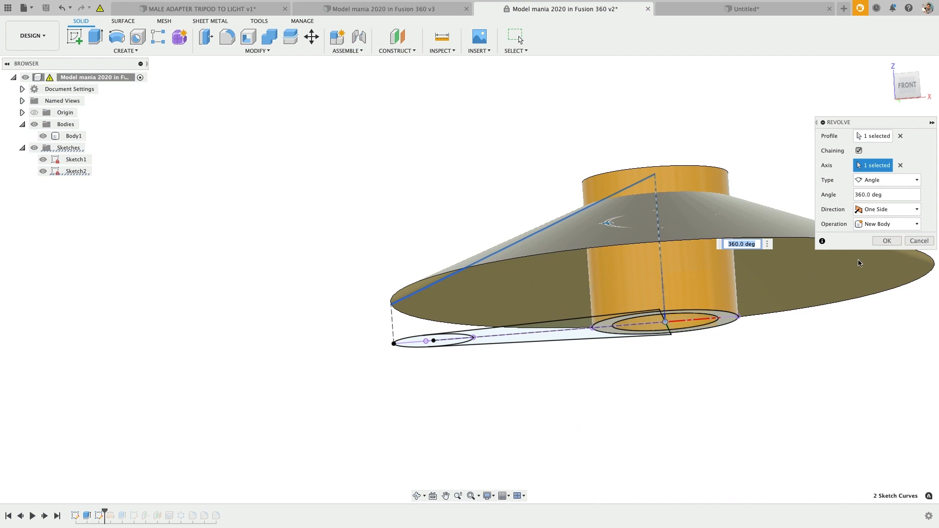
pyautogui.click(876, 245)
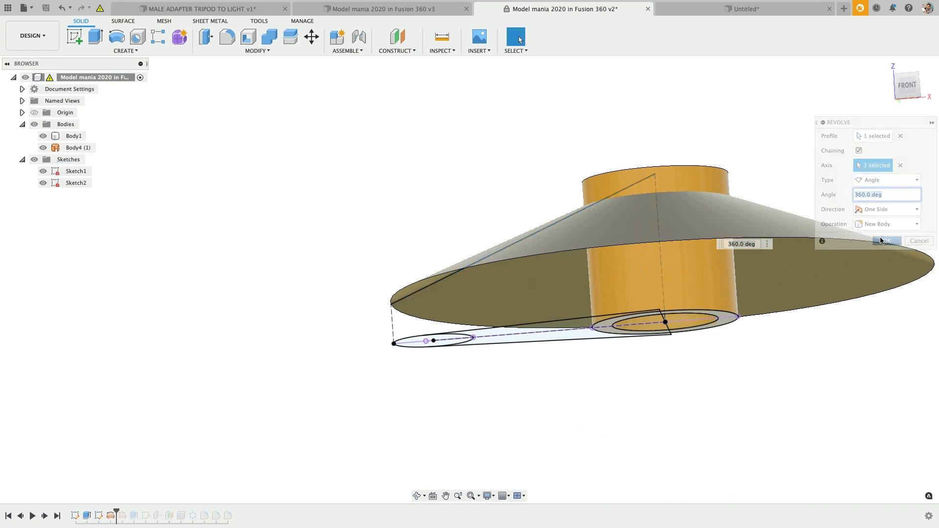
# Undo the new surface revolve, roll the timeline forward past the existing revolve and show the Body2 surface
pyautogui.keyDown('shift'); pyautogui.moveTo(520, 324); pyautogui.dragTo(523, 352, button='middle'); pyautogui.keyUp('shift')
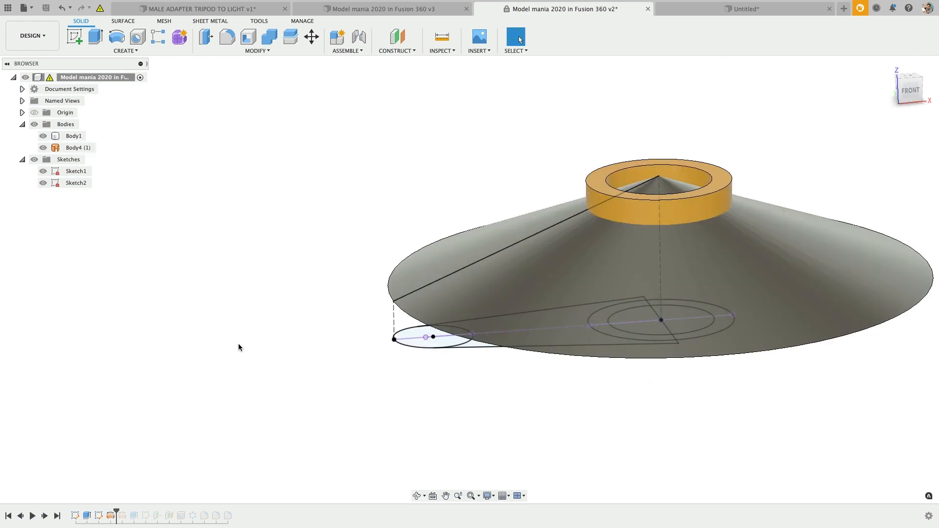
pyautogui.press('super+z')
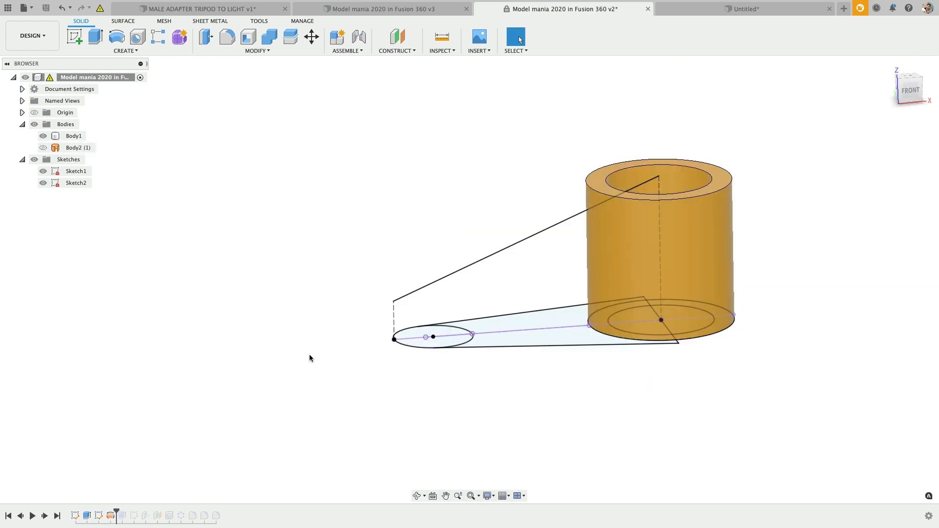
pyautogui.click(43, 148)
pyautogui.keyDown('shift'); pyautogui.moveTo(408, 197); pyautogui.dragTo(385, 265, button='middle'); pyautogui.keyUp('shift')
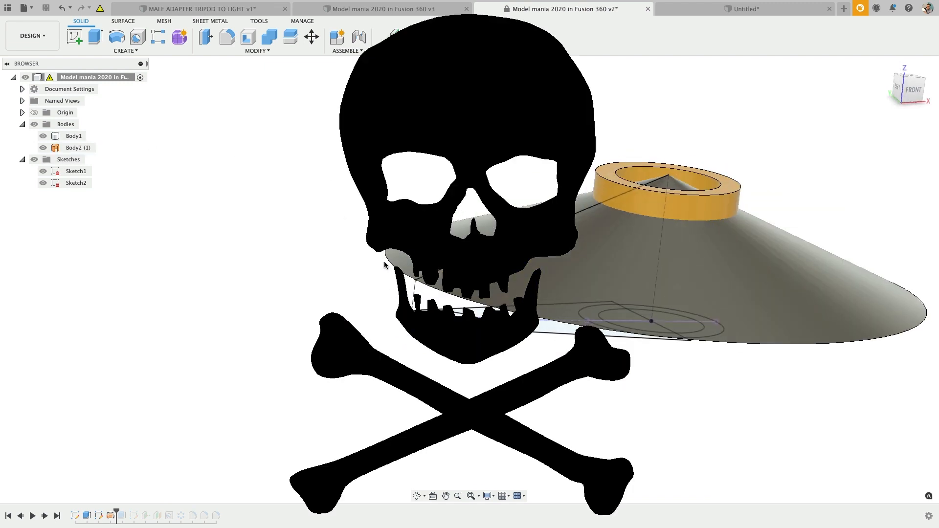
# Extrude the tapered arm profile and its rounded end profile from Sketch1 about 24 mm upward
pyautogui.press('e')
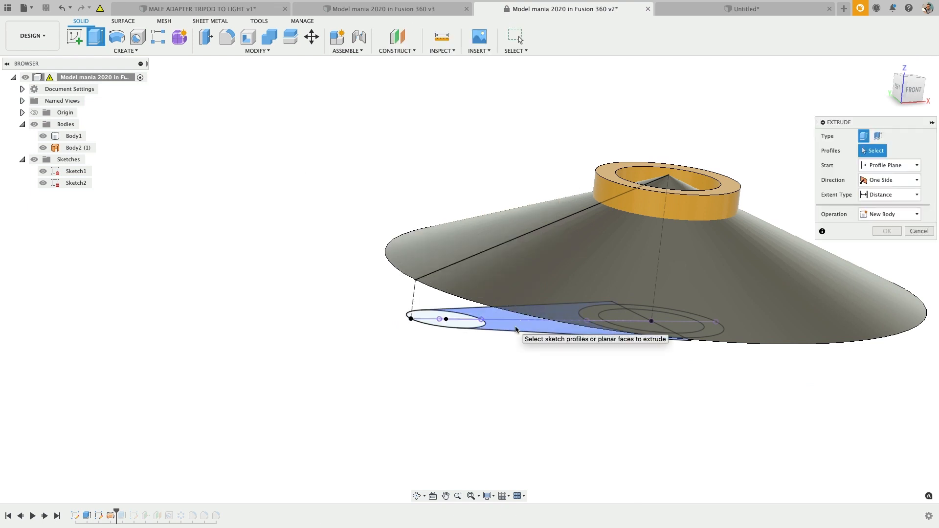
pyautogui.click(537, 331)
pyautogui.keyDown('shift'); pyautogui.moveTo(536, 332); pyautogui.dragTo(474, 281, button='middle'); pyautogui.keyUp('shift')
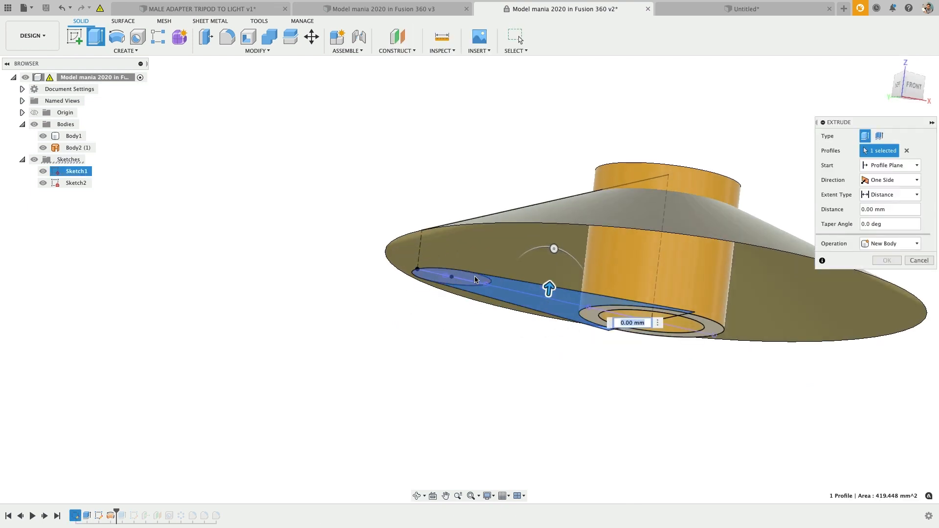
pyautogui.click(475, 282)
pyautogui.moveTo(457, 269); pyautogui.dragTo(475, 110)
pyautogui.keyDown('shift'); pyautogui.moveTo(474, 110); pyautogui.dragTo(562, 289, button='middle'); pyautogui.keyUp('shift')
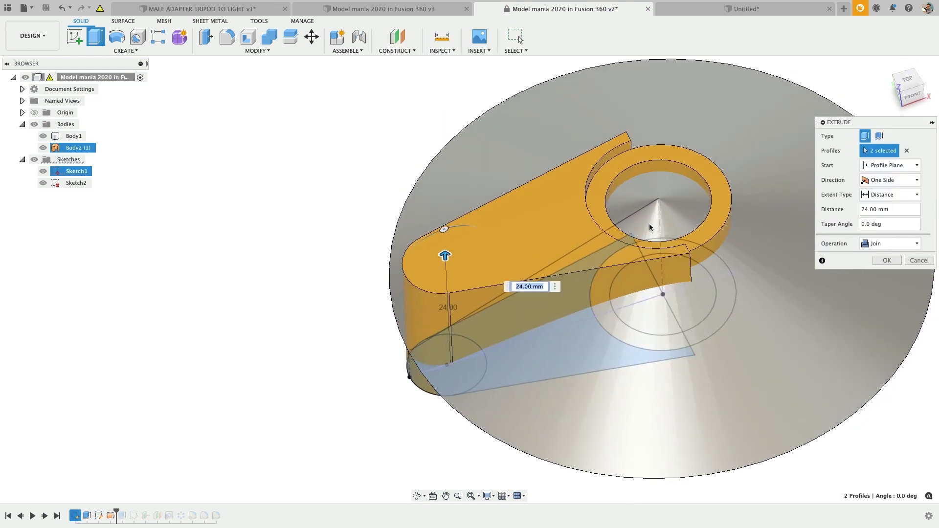
# Extend the extrusion to the conical surface using the To Adjacent Faces option, join it to the hub, and hide Body2
pyautogui.click(886, 196)
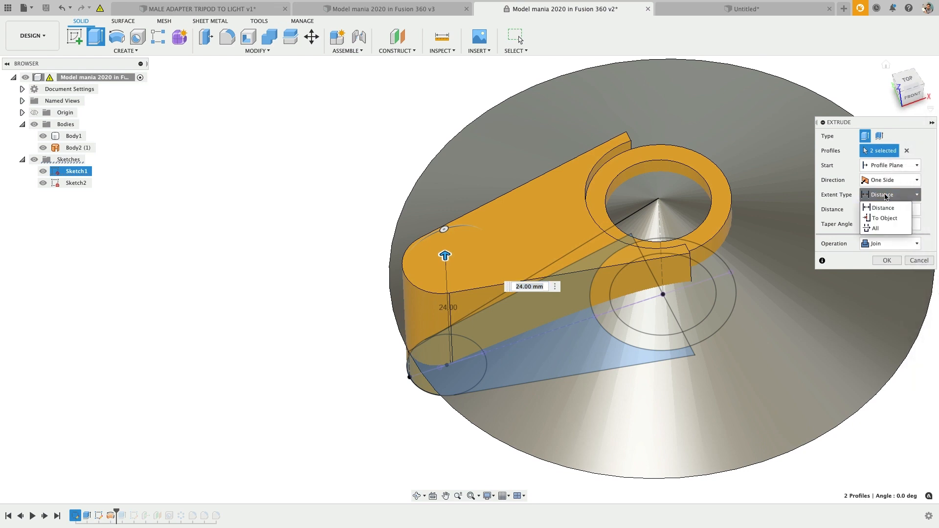
pyautogui.click(884, 218)
pyautogui.keyDown('shift'); pyautogui.moveTo(802, 230); pyautogui.dragTo(713, 199, button='middle'); pyautogui.keyUp('shift')
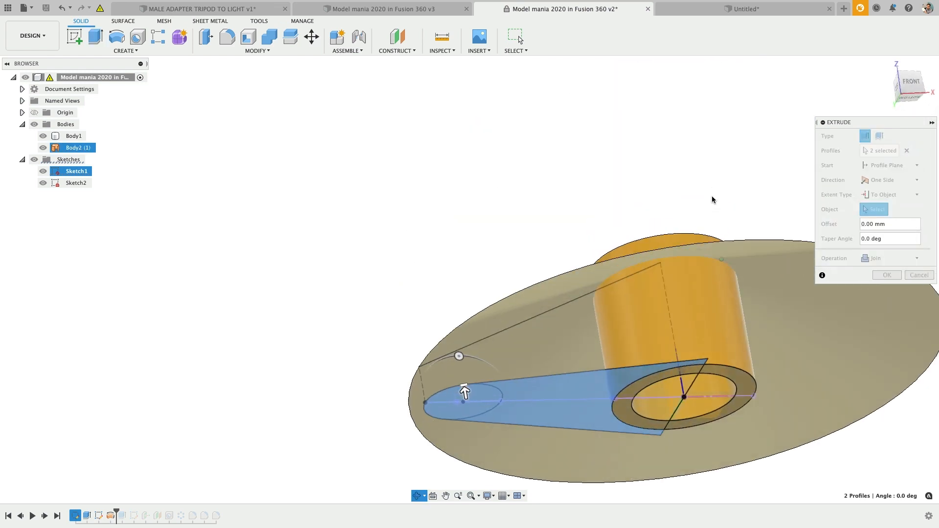
pyautogui.click(563, 287)
pyautogui.keyDown('shift'); pyautogui.moveTo(616, 233); pyautogui.dragTo(616, 289, button='middle'); pyautogui.keyUp('shift')
pyautogui.click(617, 287)
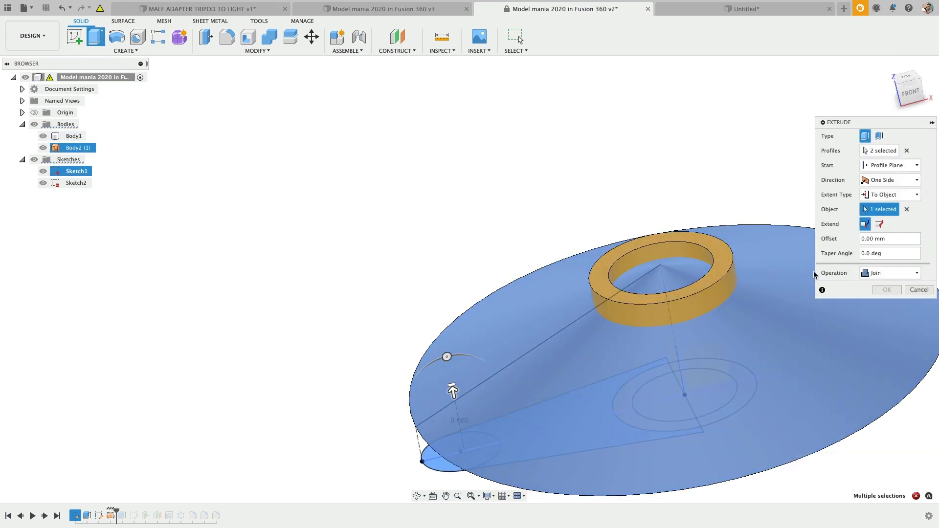
pyautogui.click(880, 224)
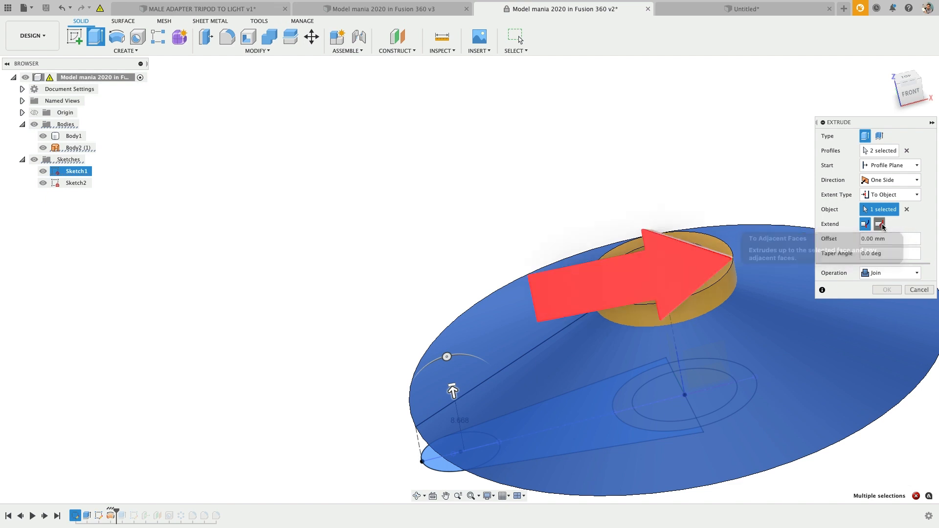
pyautogui.moveTo(555, 341)
pyautogui.keyDown('shift'); pyautogui.mouseDown(button='middle')
pyautogui.moveTo(543, 315)
pyautogui.moveTo(544, 338)
pyautogui.mouseUp(button='middle'); pyautogui.keyUp('shift')
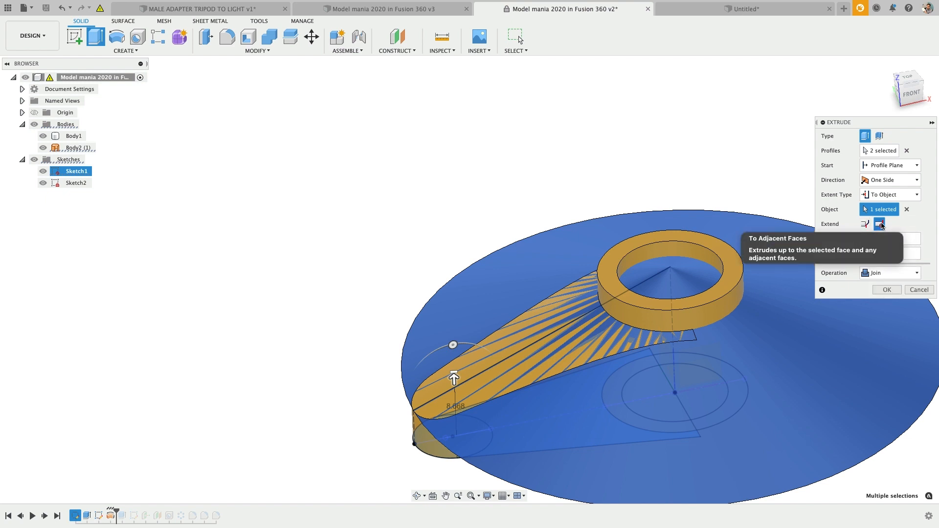
pyautogui.click(887, 290)
pyautogui.click(43, 148)
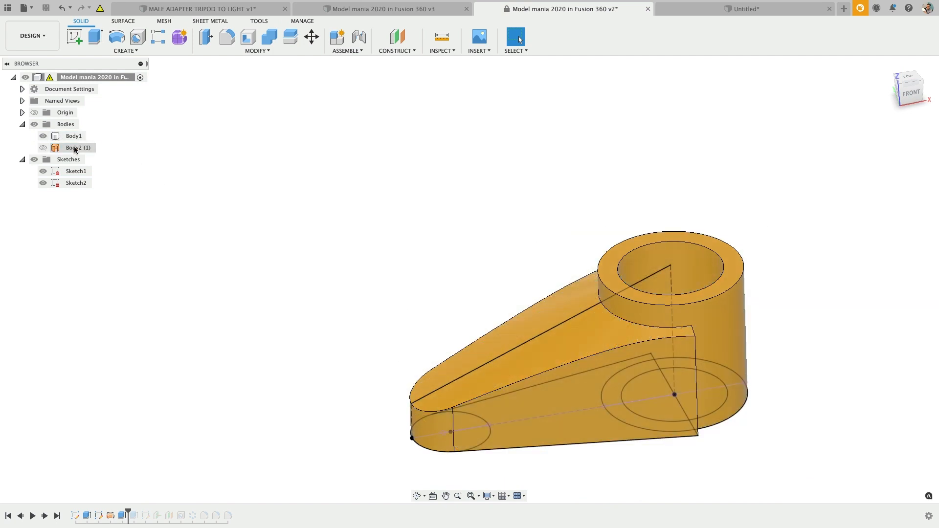
# Roll the timeline forward to just after the Hole2 feature
pyautogui.scroll(-3, 460, 313)
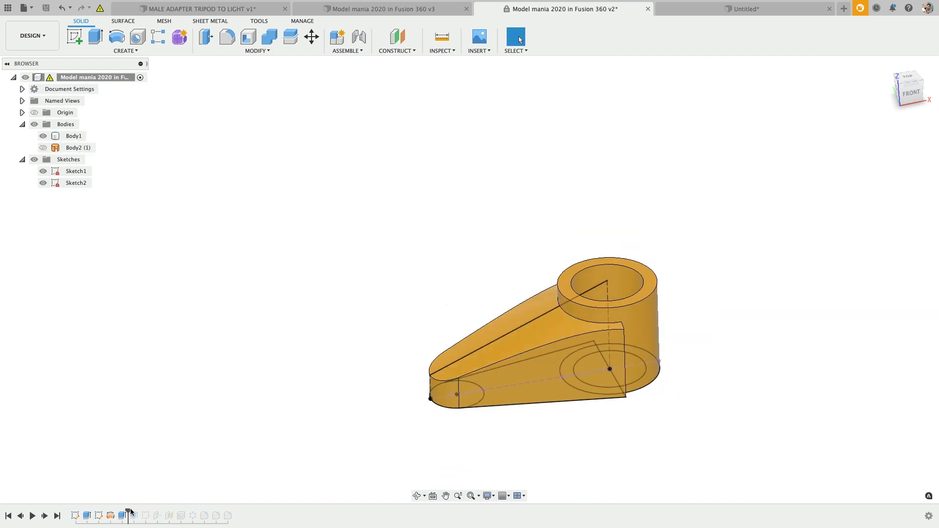
pyautogui.moveTo(131, 512)
pyautogui.mouseDown()
pyautogui.moveTo(183, 511)
pyautogui.moveTo(175, 511)
pyautogui.mouseUp()
pyautogui.moveTo(415, 391)
pyautogui.keyDown('shift'); pyautogui.mouseDown(button='middle')
pyautogui.moveTo(417, 417)
pyautogui.moveTo(415, 402)
pyautogui.mouseUp(button='middle'); pyautogui.keyUp('shift')
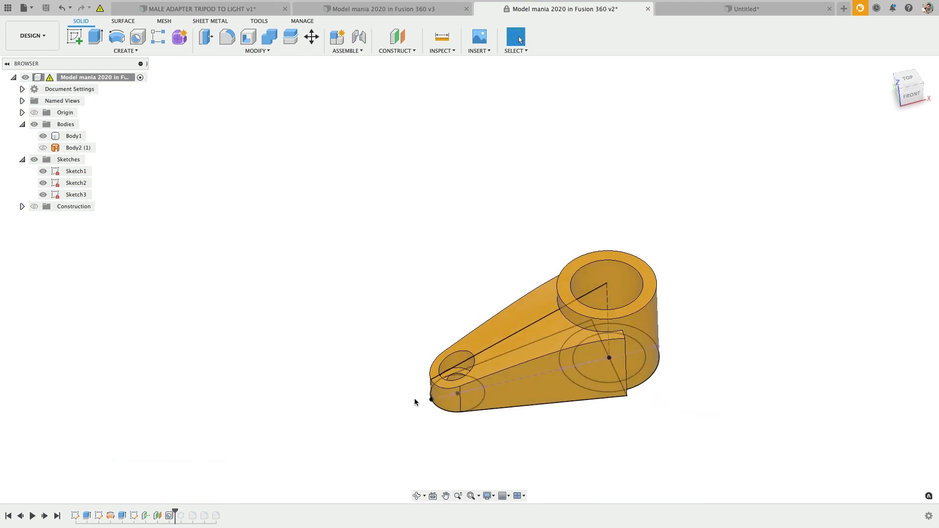
# Edit Hole2 at the arm's tip as a Clearance hole for an M4 Socket Head Cap Screw
pyautogui.rightClick(171, 513)
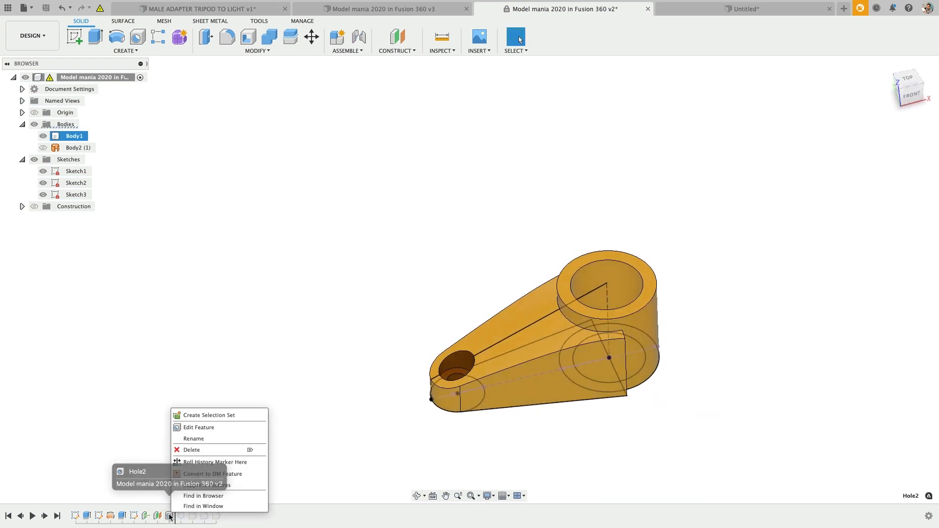
pyautogui.click(205, 427)
pyautogui.scroll(2, 507, 395)
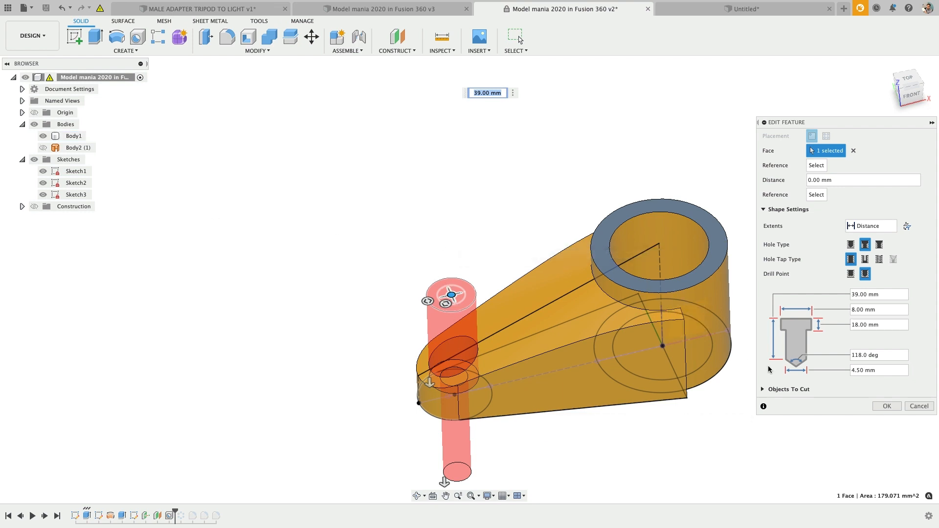
pyautogui.moveTo(605, 341)
pyautogui.keyDown('shift'); pyautogui.mouseDown(button='middle')
pyautogui.moveTo(602, 310)
pyautogui.moveTo(593, 331)
pyautogui.mouseUp(button='middle'); pyautogui.keyUp('shift')
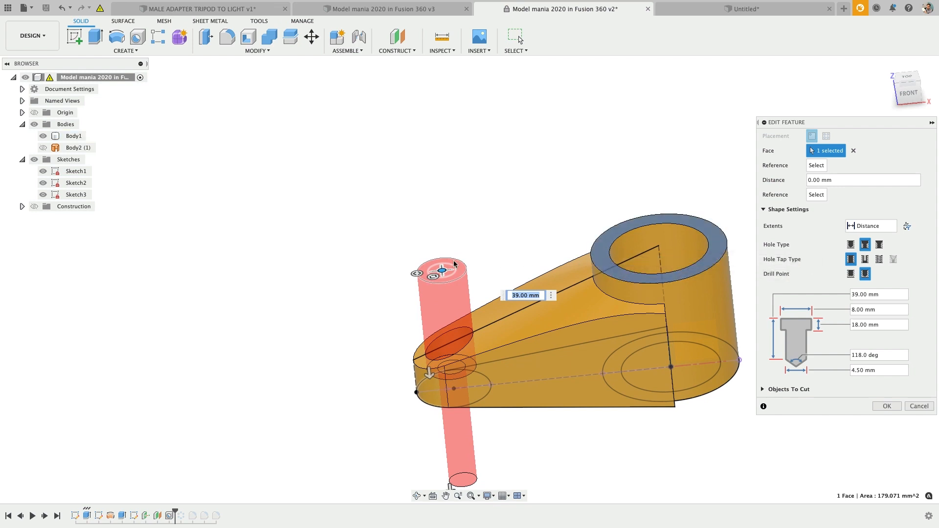
pyautogui.keyDown('shift'); pyautogui.moveTo(449, 359); pyautogui.dragTo(452, 386, button='middle'); pyautogui.keyUp('shift')
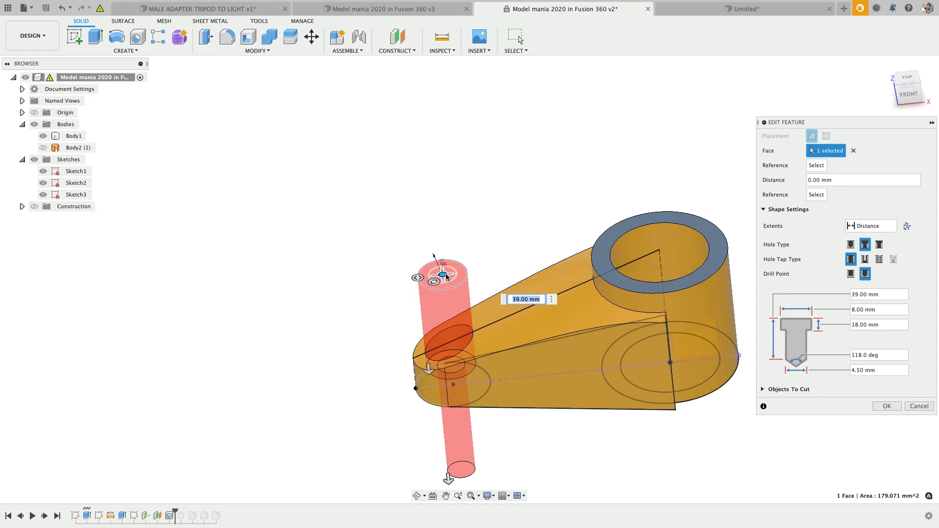
pyautogui.keyDown('shift'); pyautogui.moveTo(497, 360); pyautogui.dragTo(488, 353, button='middle'); pyautogui.keyUp('shift')
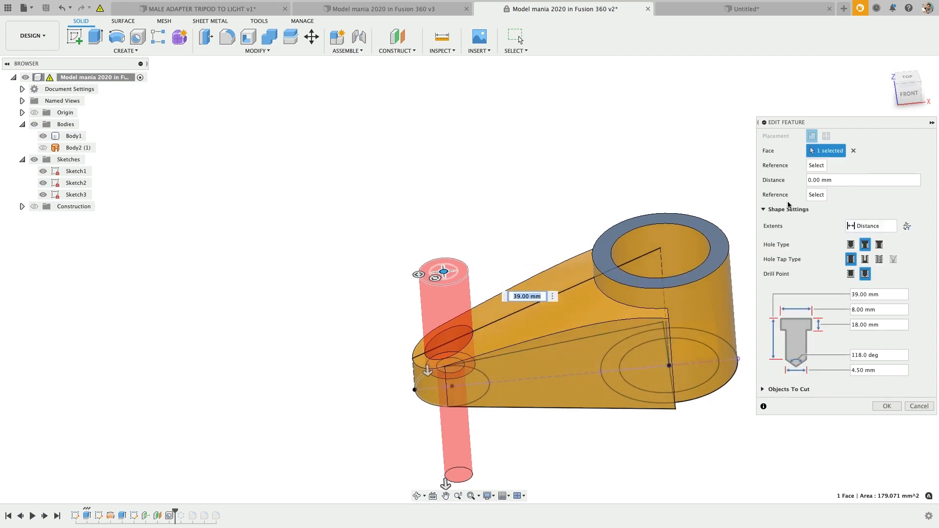
pyautogui.click(865, 259)
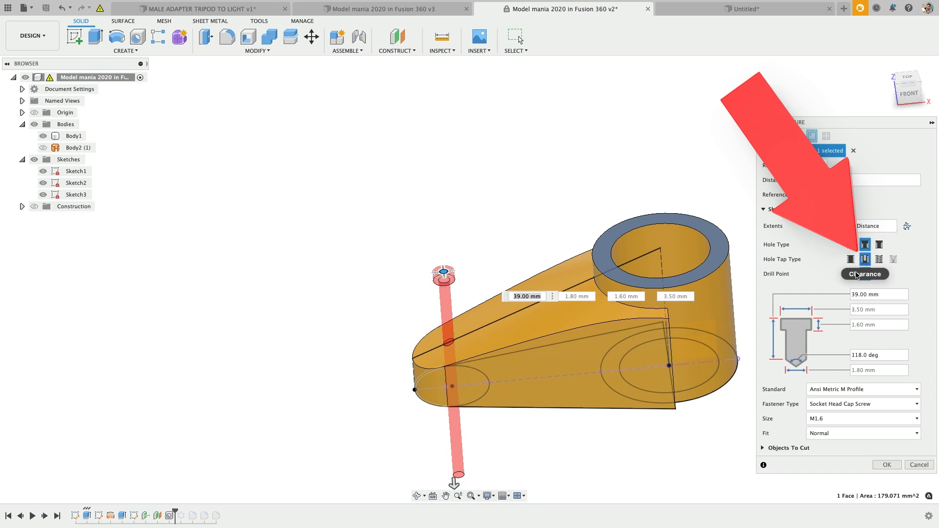
pyautogui.click(834, 418)
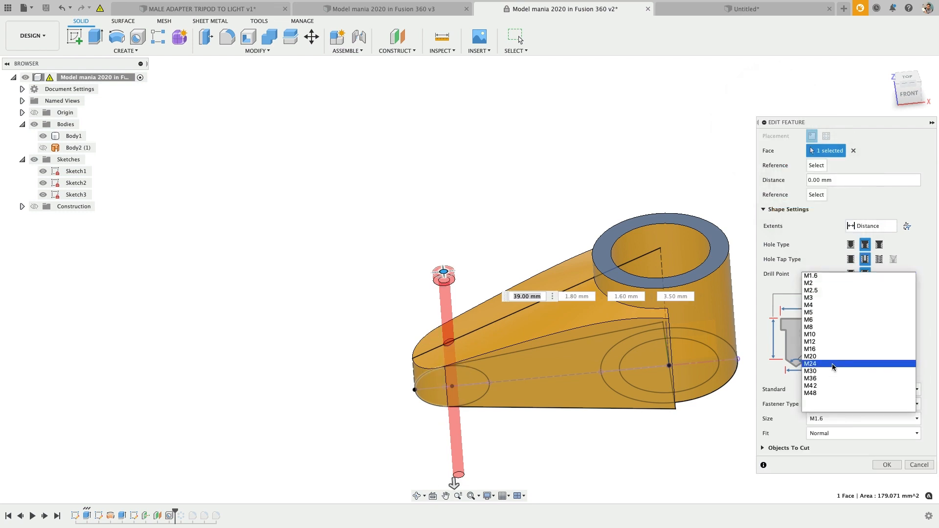
pyautogui.click(831, 321)
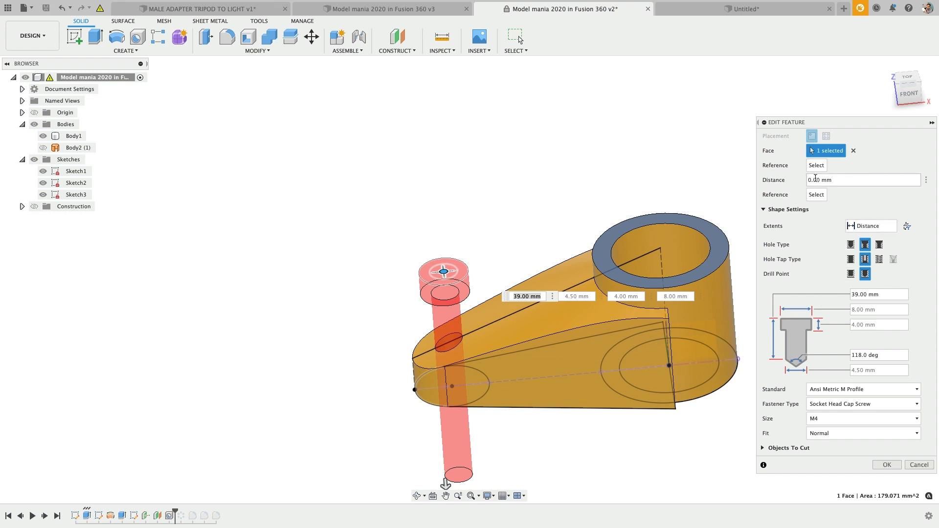
# Return the hole's tap type to Simple, set the counterbore depth to 18 mm, and accept the edit
pyautogui.click(850, 261)
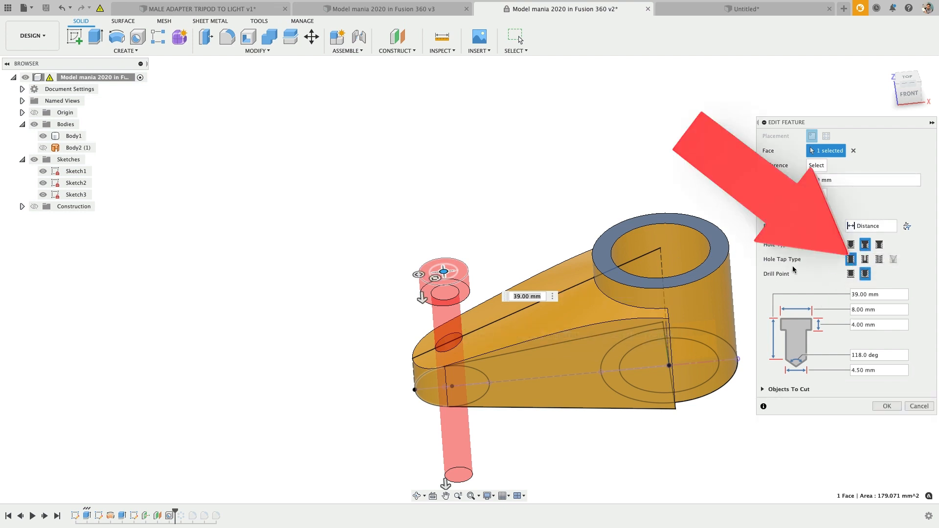
pyautogui.moveTo(420, 300); pyautogui.dragTo(426, 376)
pyautogui.keyDown('shift'); pyautogui.moveTo(504, 412); pyautogui.dragTo(549, 428, button='middle'); pyautogui.keyUp('shift')
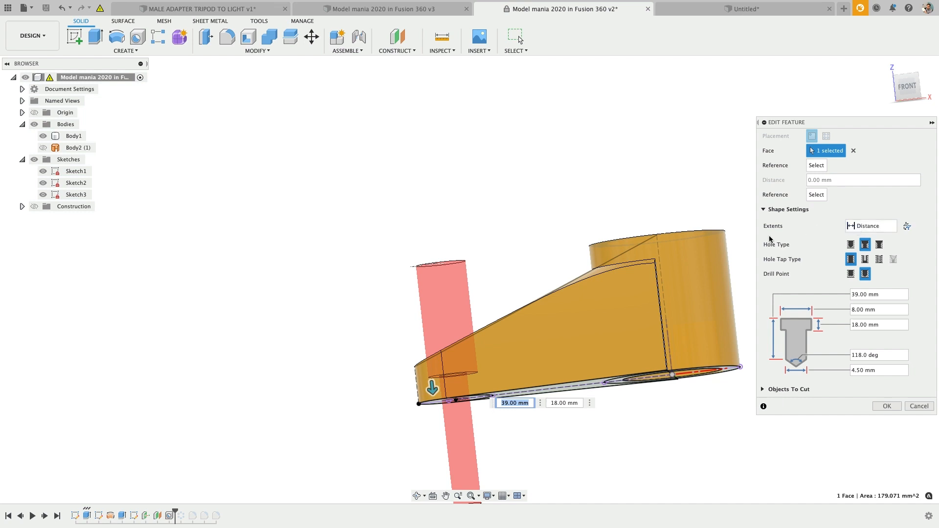
pyautogui.moveTo(432, 389); pyautogui.dragTo(432, 398)
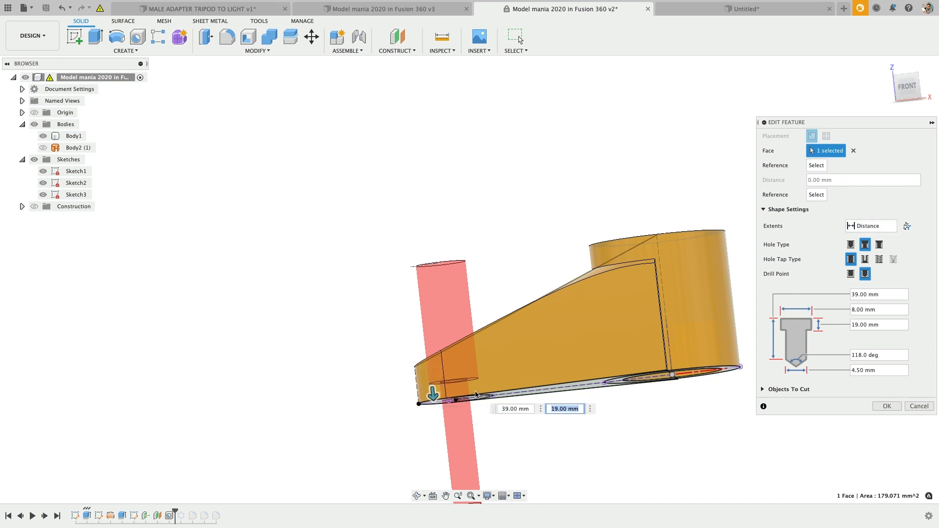
pyautogui.press('Return')
# Measure the distance between the counterbore's floor and the arm's bottom plane
pyautogui.scroll(5, 455, 348)
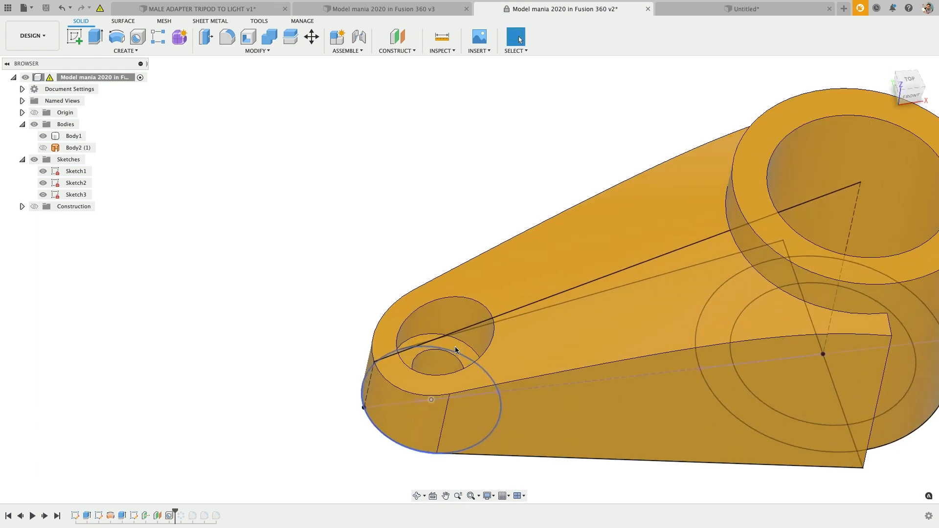
pyautogui.keyDown('shift'); pyautogui.moveTo(455, 347); pyautogui.dragTo(453, 316, button='middle'); pyautogui.keyUp('shift')
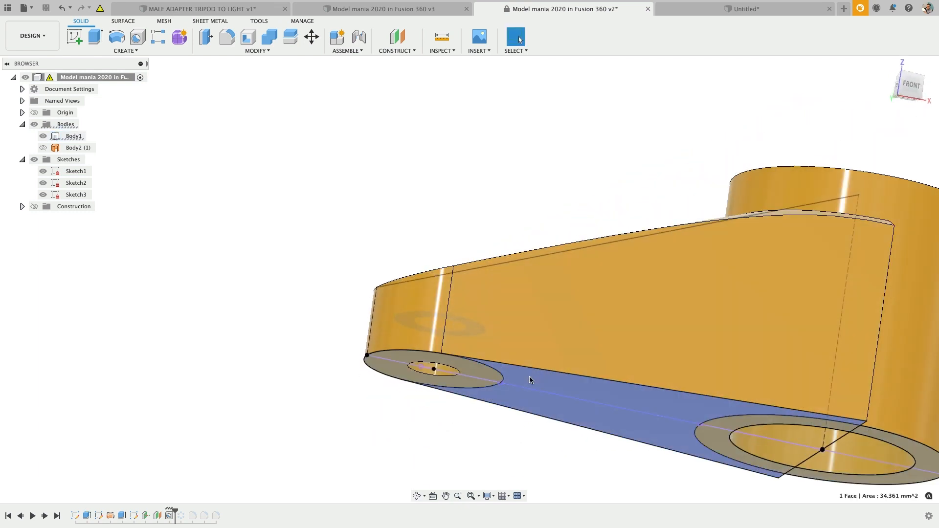
pyautogui.click(529, 376)
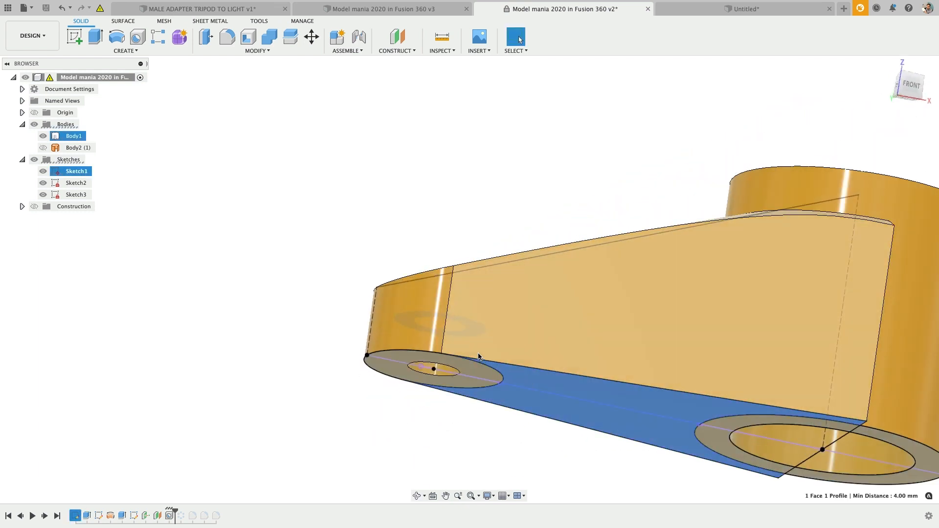
pyautogui.keyDown('shift'); pyautogui.moveTo(529, 377); pyautogui.dragTo(336, 434, button='middle'); pyautogui.keyUp('shift')
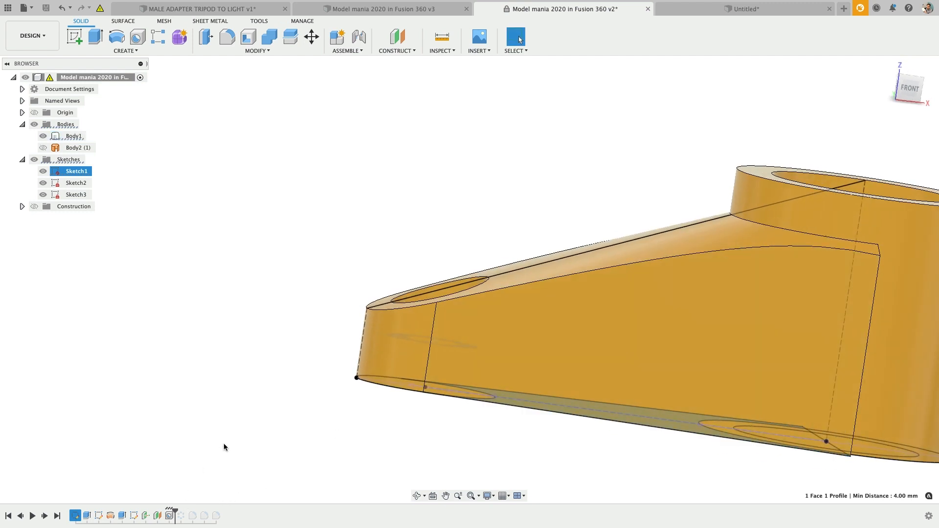
# Reopen Hole2 to review its counterbore dimensions, and close the settings without changing values
pyautogui.rightClick(170, 516)
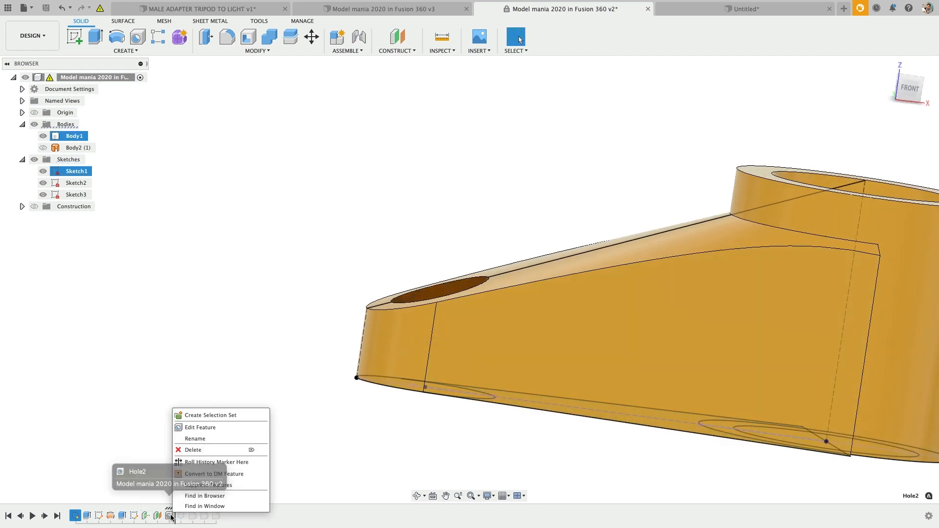
pyautogui.click(213, 428)
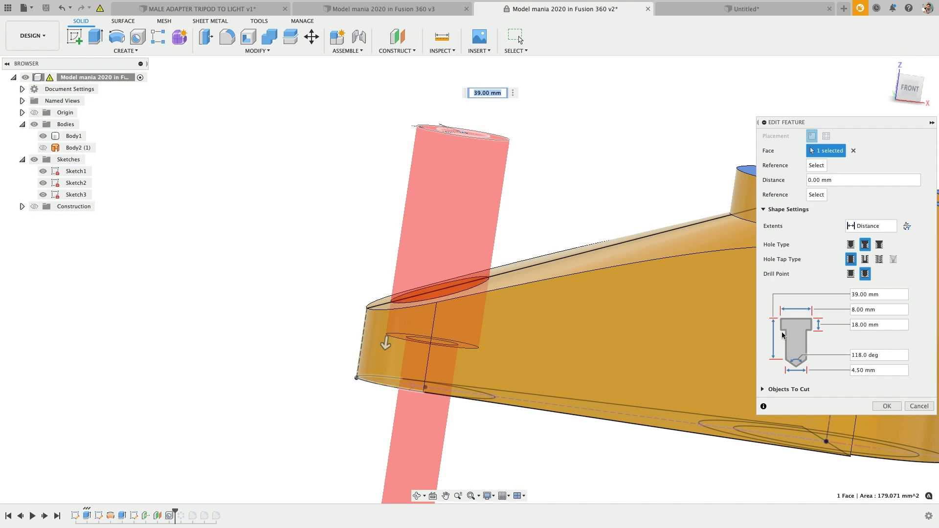
pyautogui.keyDown('shift'); pyautogui.moveTo(595, 309); pyautogui.dragTo(584, 324, button='middle'); pyautogui.keyUp('shift')
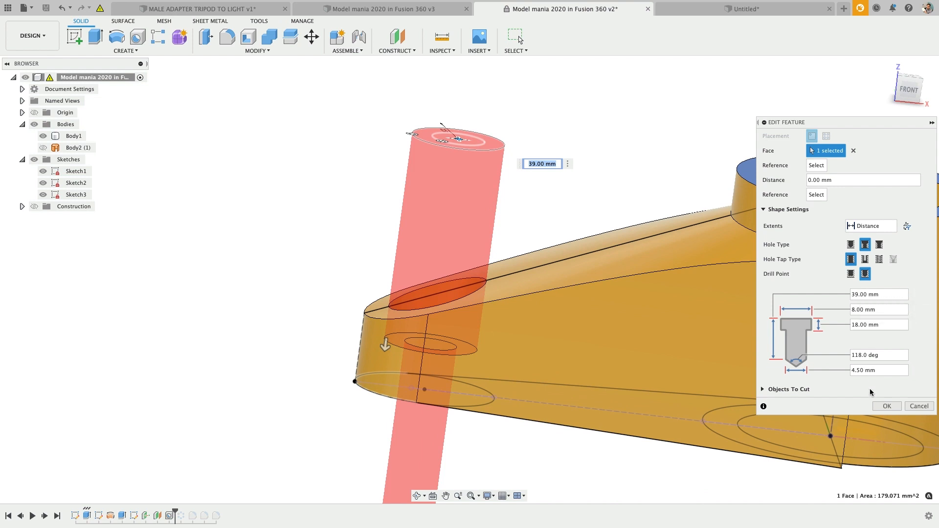
pyautogui.click(882, 406)
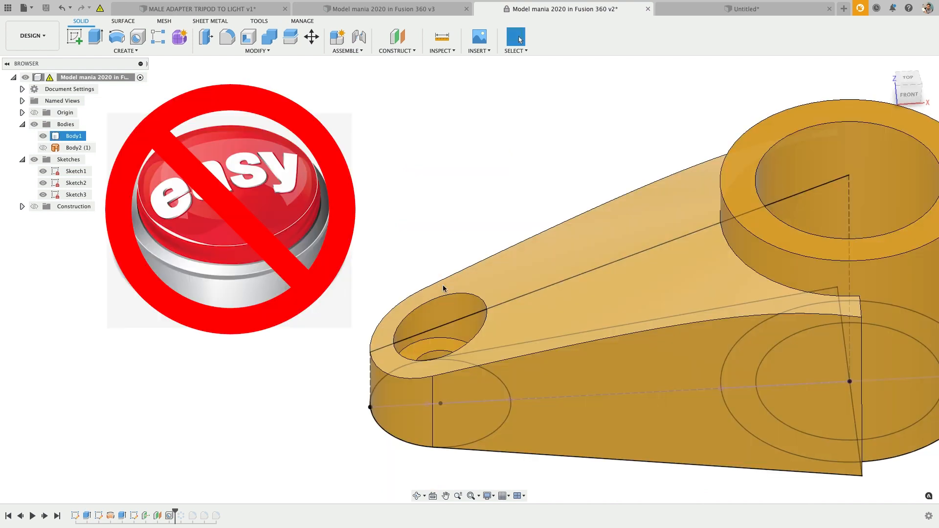
# Edit the circular pattern, clear its objects, and reselect the counterbored hole and arm extrusion with quantity 3
pyautogui.scroll(-5, 559, 295)
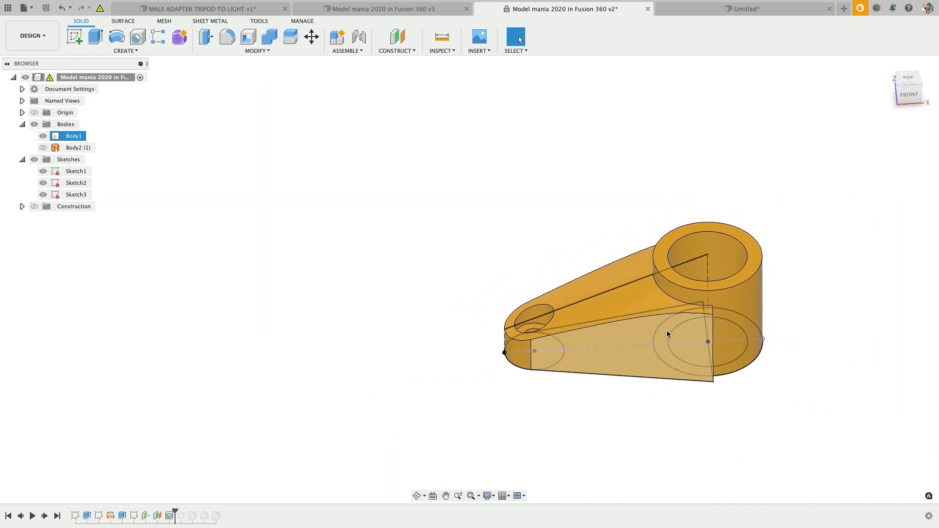
pyautogui.scroll(2, 667, 330)
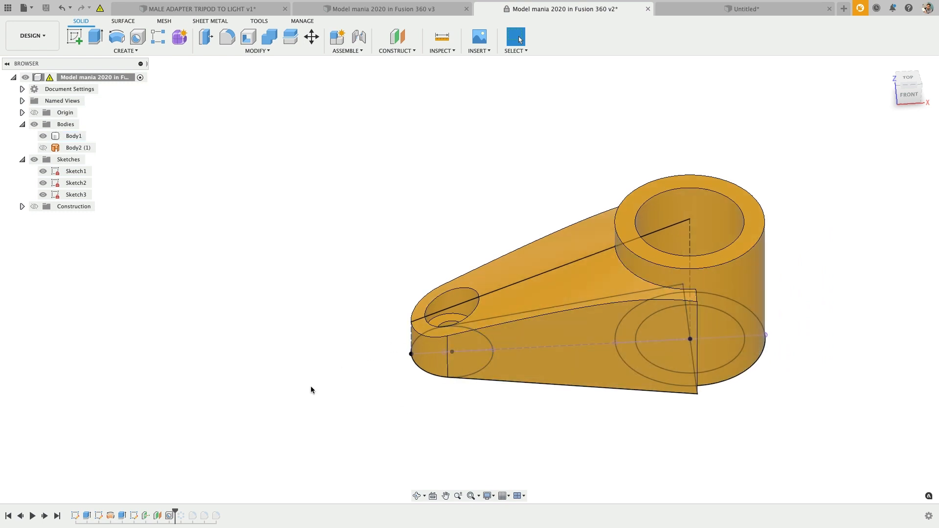
pyautogui.rightClick(181, 515)
pyautogui.click(210, 490)
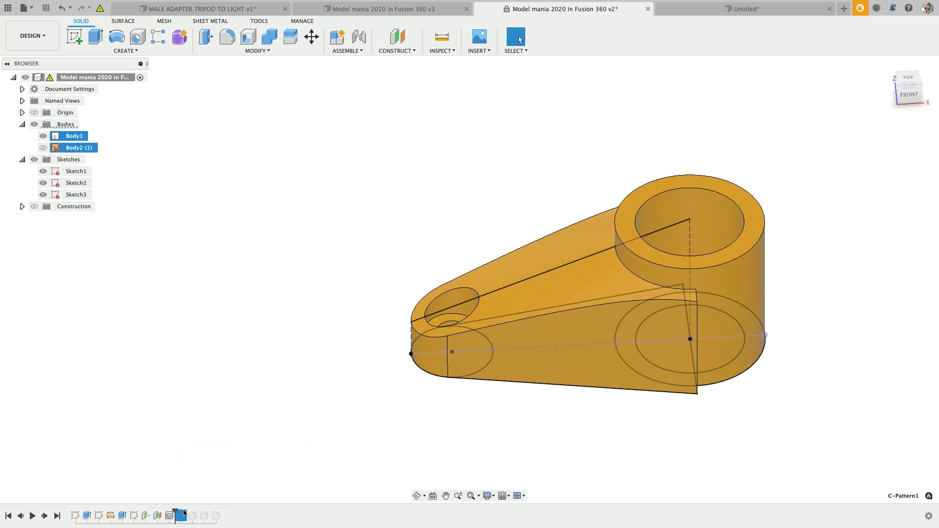
pyautogui.rightClick(182, 519)
pyautogui.click(224, 432)
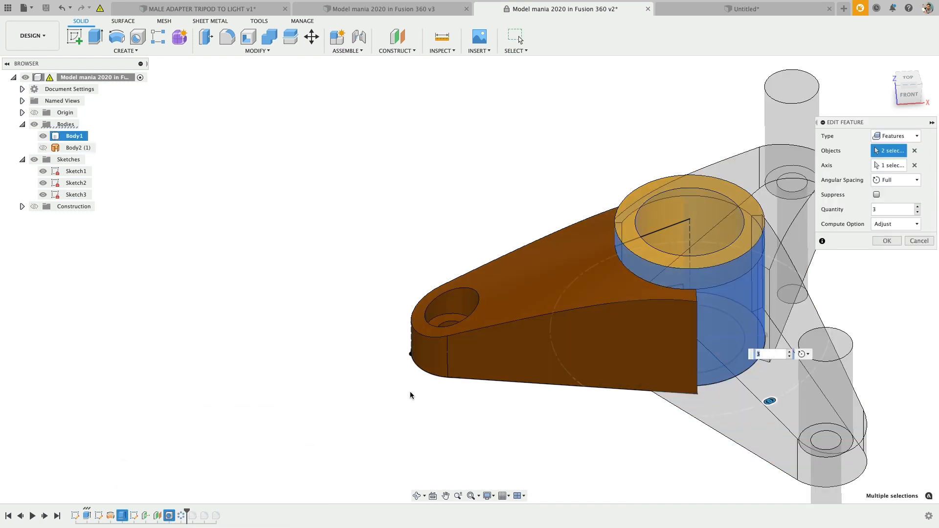
pyautogui.scroll(-3, 675, 338)
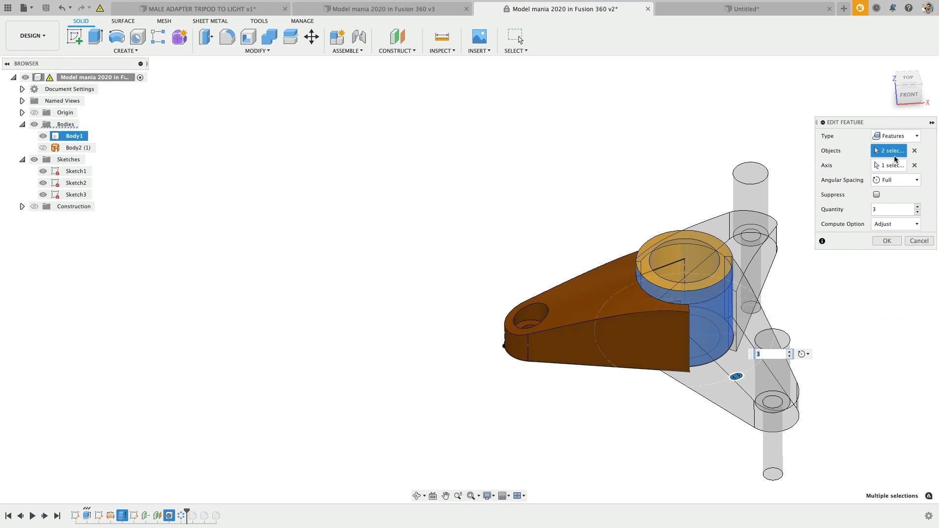
pyautogui.click(912, 150)
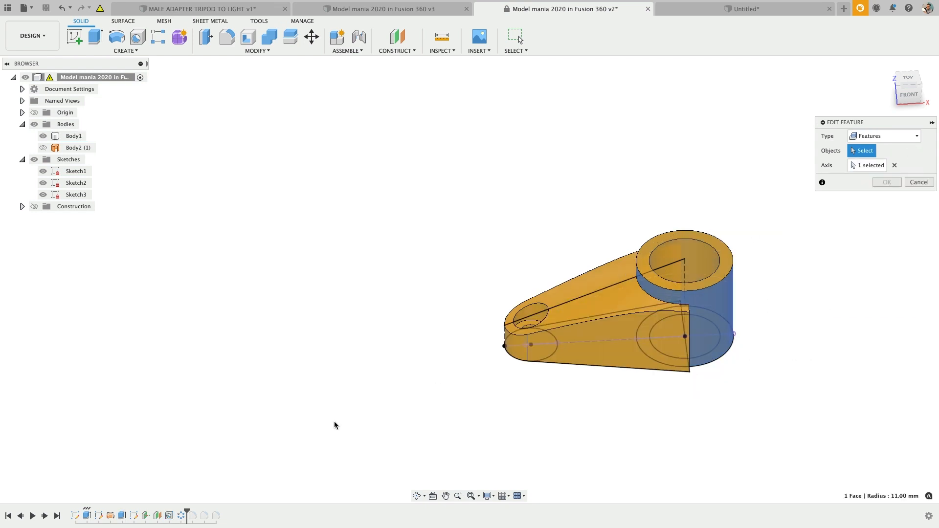
pyautogui.click(168, 515)
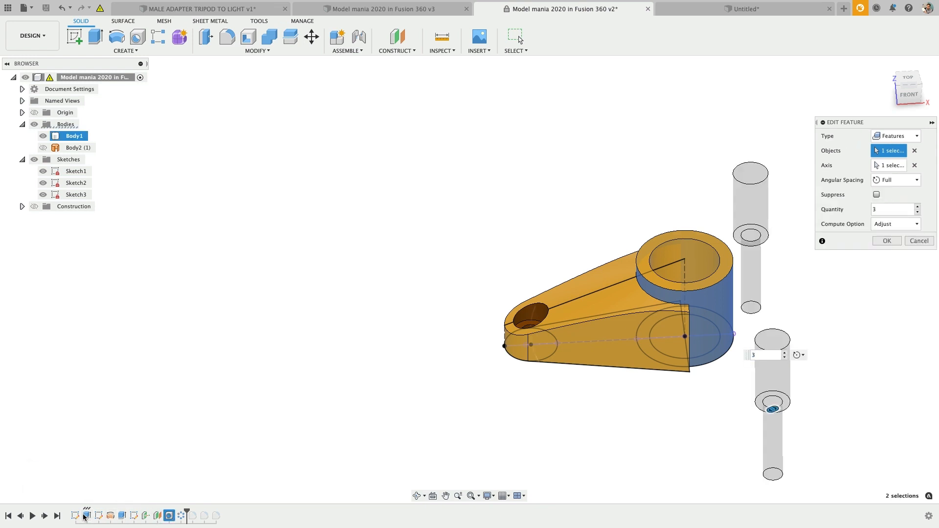
pyautogui.click(122, 515)
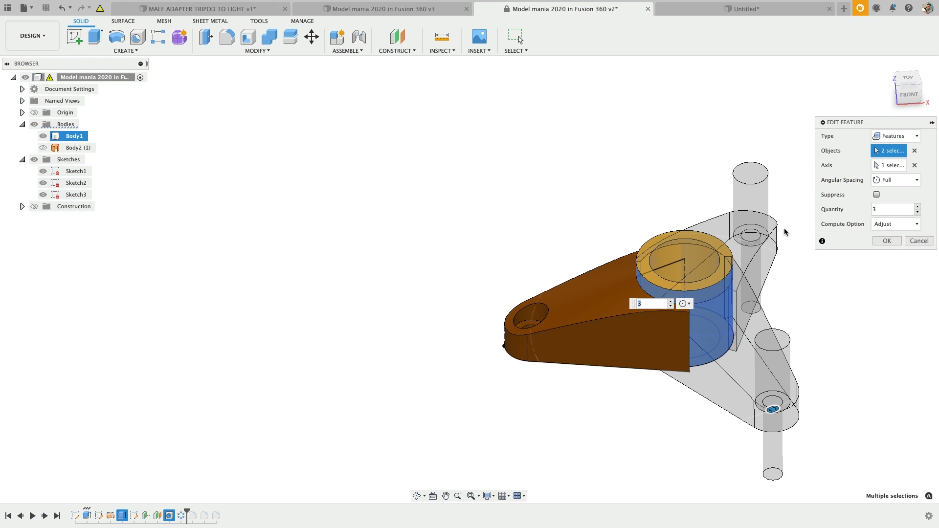
pyautogui.click(886, 240)
# Review the settings of the fillet on the vertical edges between the arms and accept them without changes
pyautogui.keyDown('shift'); pyautogui.moveTo(726, 271); pyautogui.dragTo(494, 295, button='middle'); pyautogui.keyUp('shift')
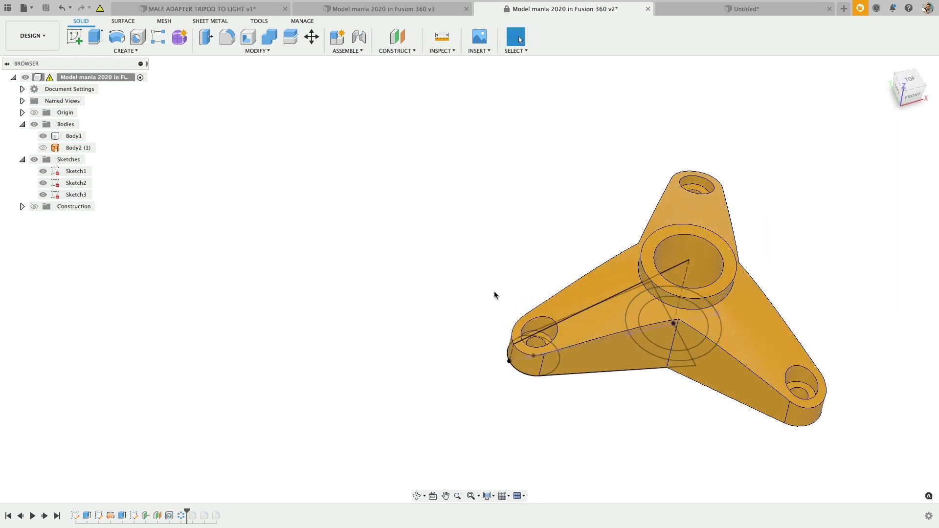
pyautogui.rightClick(193, 516)
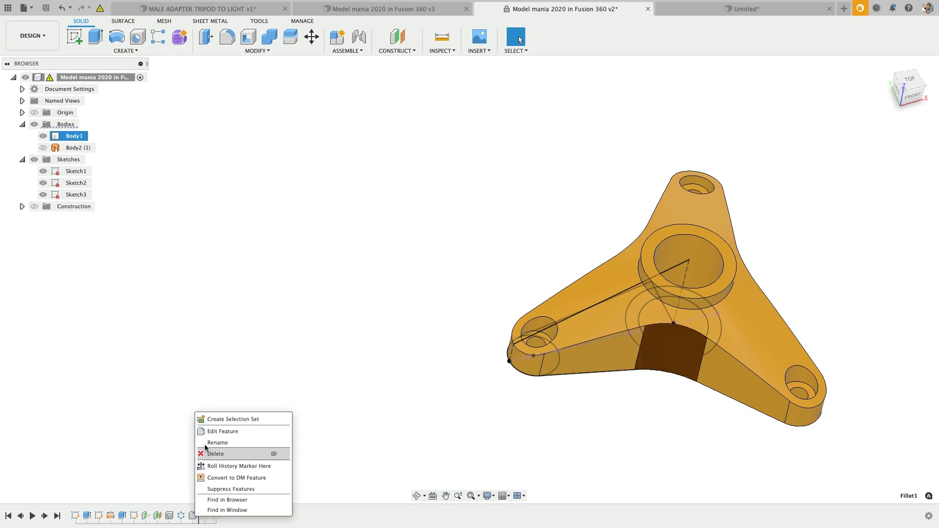
pyautogui.click(225, 431)
pyautogui.keyDown('shift'); pyautogui.moveTo(610, 401); pyautogui.dragTo(397, 494, button='middle'); pyautogui.keyUp('shift')
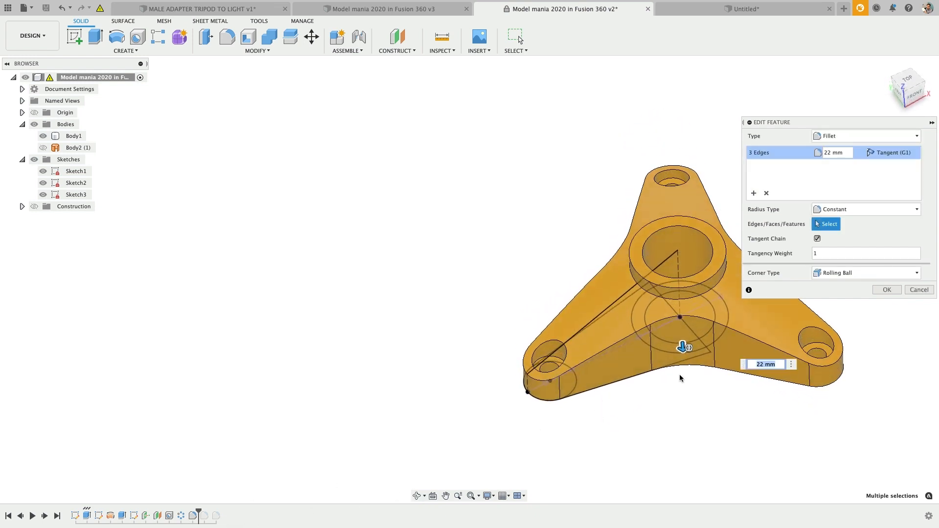
pyautogui.click(878, 291)
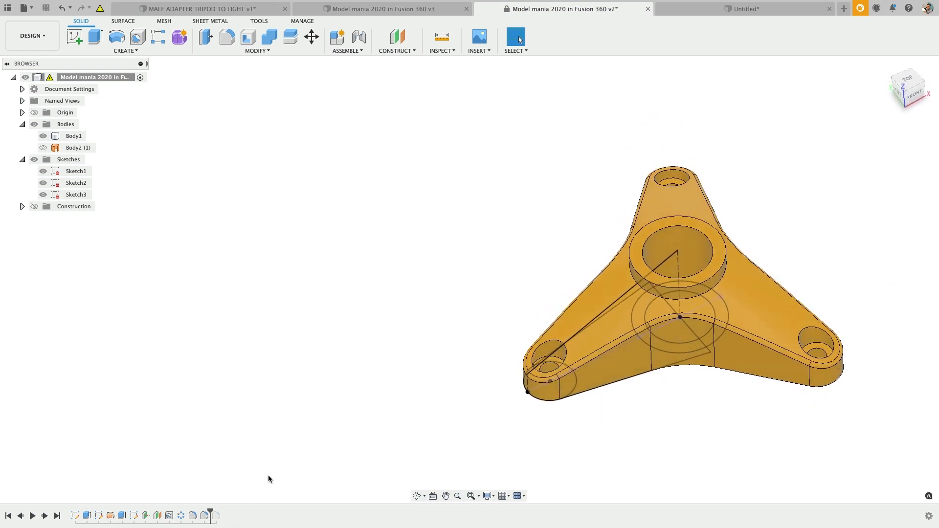
# Edit the arms' top-edge fillet, replacing its selection set with the upper outer edge chain at a 1 mm radius
pyautogui.rightClick(203, 515)
pyautogui.click(223, 436)
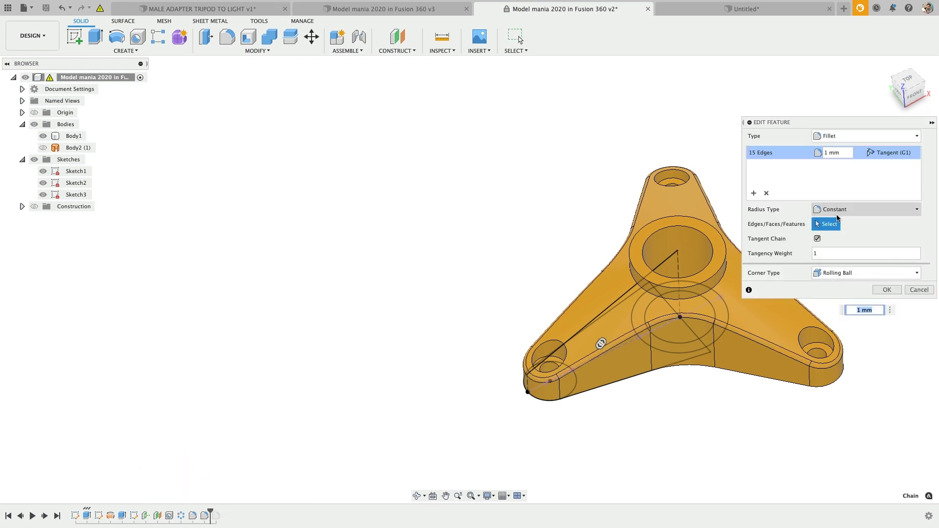
pyautogui.click(766, 193)
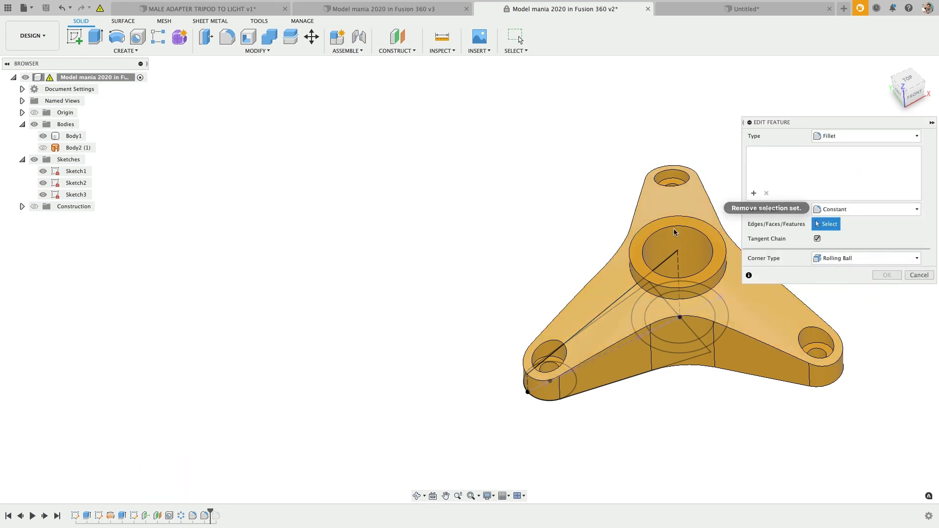
pyautogui.click(594, 272)
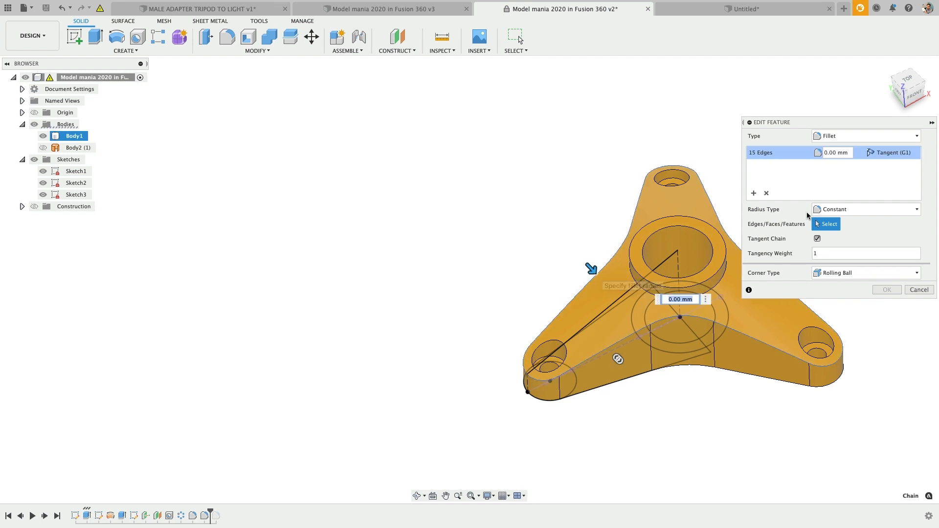
pyautogui.click(835, 153)
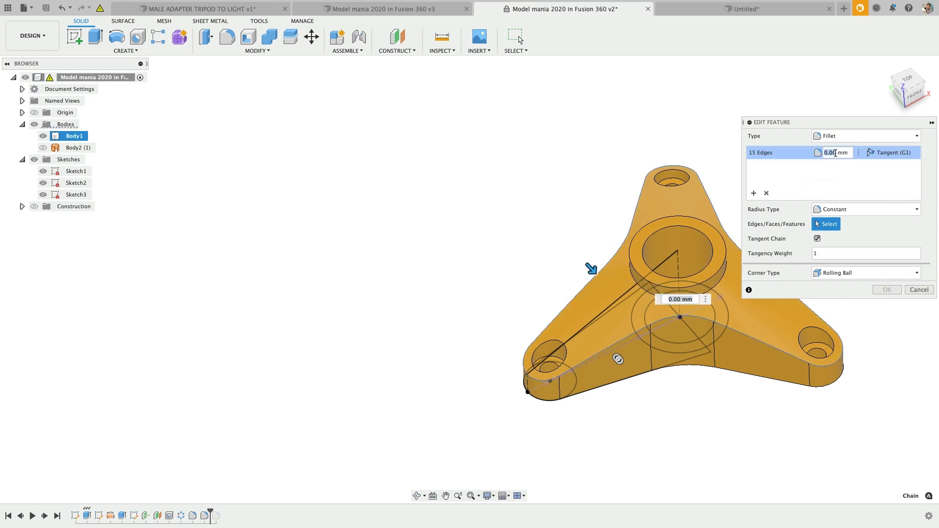
pyautogui.write('1')
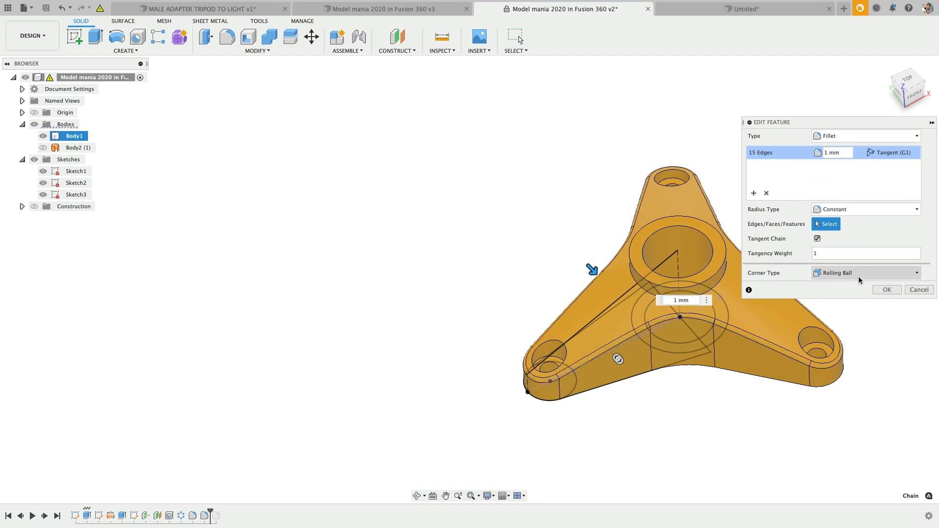
pyautogui.click(884, 290)
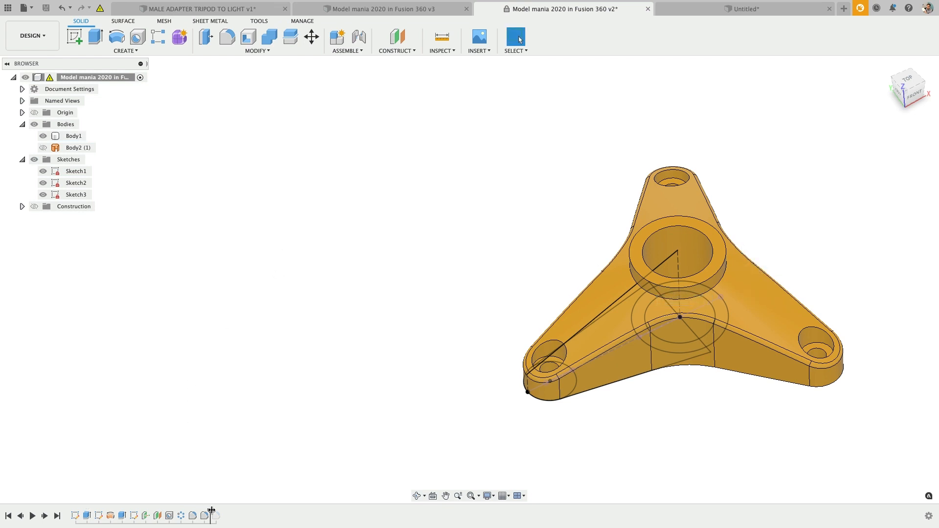
# Roll the history forward past the final fillet and review that fillet's settings at the base of the central boss
pyautogui.moveTo(211, 510); pyautogui.dragTo(222, 513)
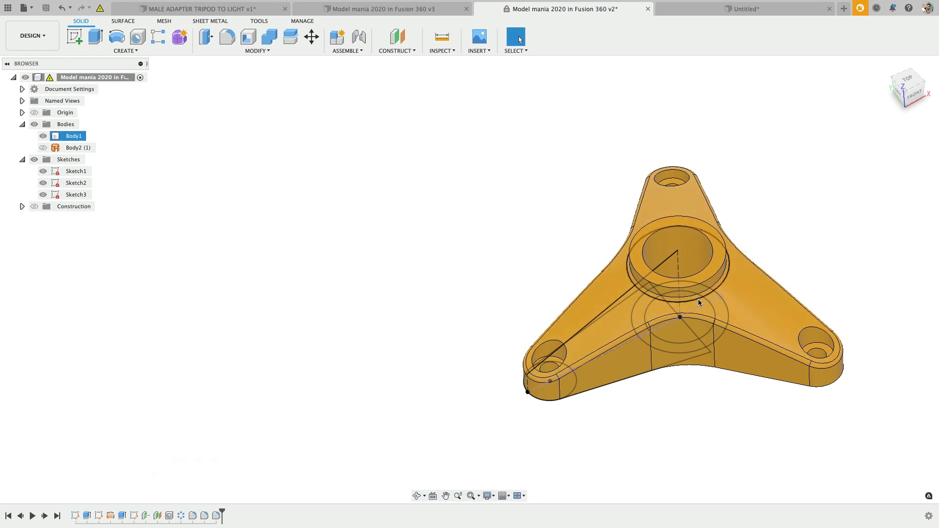
pyautogui.scroll(3, 704, 294)
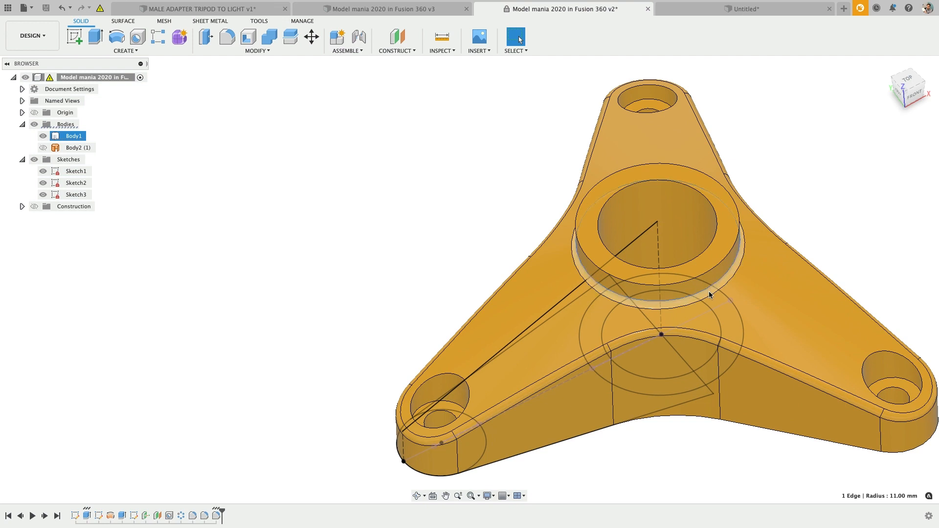
pyautogui.doubleClick(709, 291)
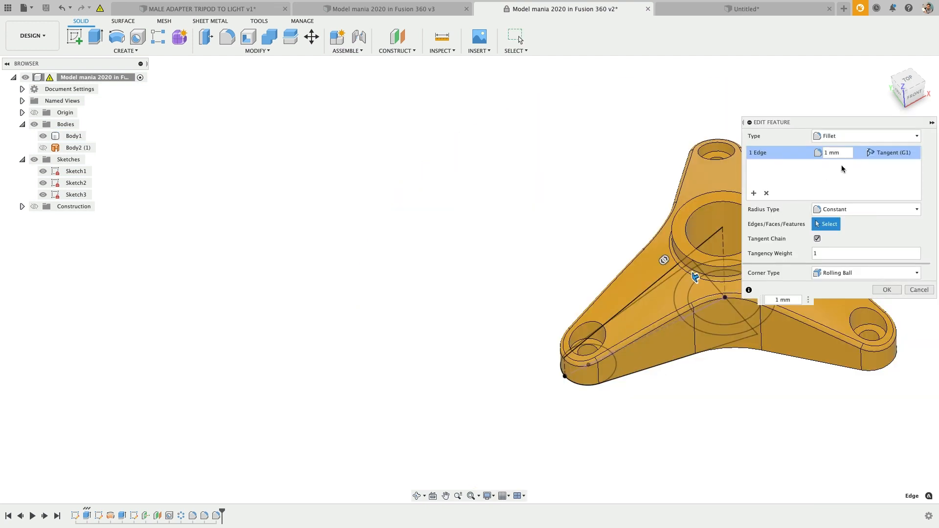
pyautogui.press('Escape')
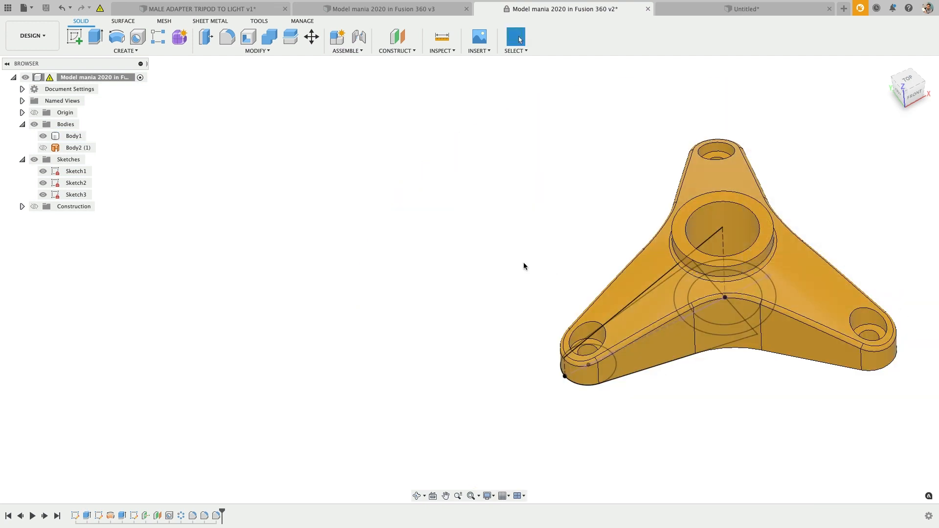
# Switch to the Model mania 2020 in Fusion 360 v3 design and inspect the bracket with pocketed arms
pyautogui.moveTo(524, 262)
pyautogui.keyDown('shift'); pyautogui.mouseDown(button='middle')
pyautogui.moveTo(465, 251)
pyautogui.moveTo(561, 243)
pyautogui.moveTo(510, 238)
pyautogui.moveTo(505, 265)
pyautogui.mouseUp(button='middle'); pyautogui.keyUp('shift')
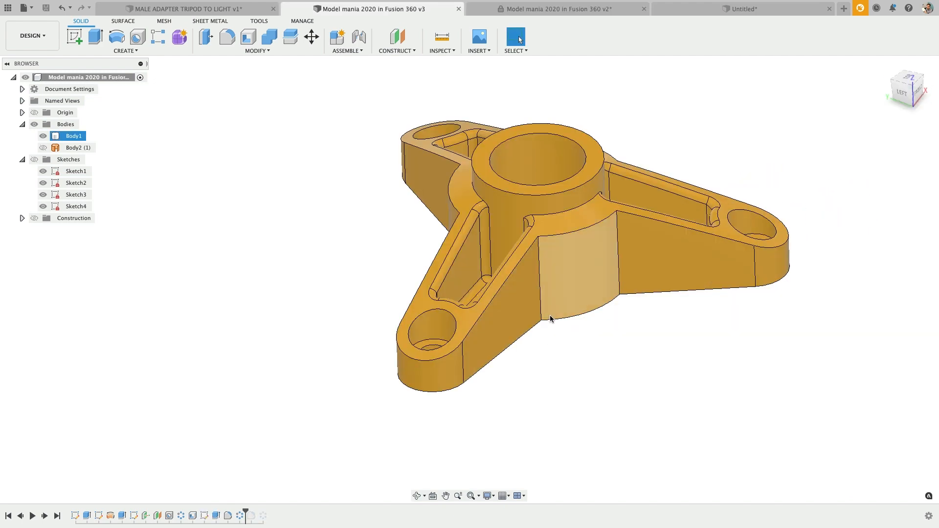
pyautogui.keyDown('shift'); pyautogui.moveTo(550, 319); pyautogui.dragTo(577, 313, button='middle'); pyautogui.keyUp('shift')
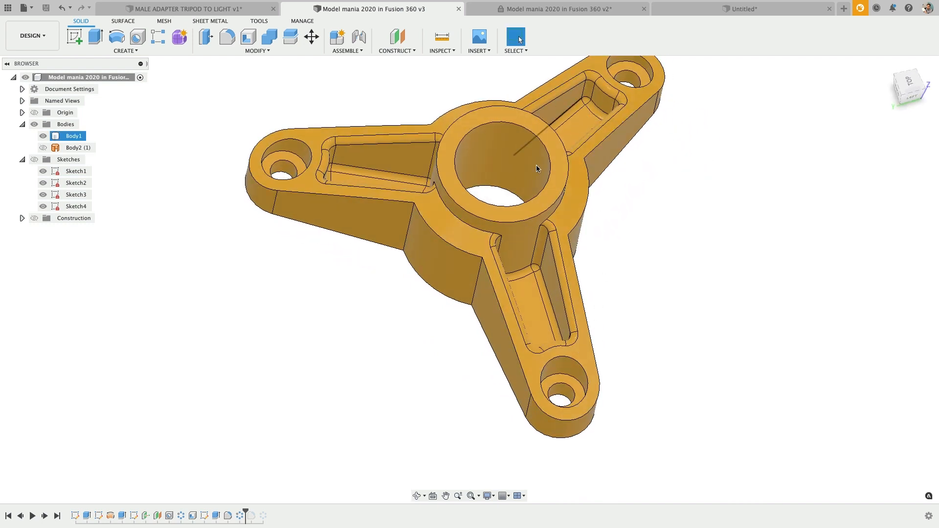
# Try a 22-degree angle between the arm's tapered side lines in Sketch1, and undo the change
pyautogui.doubleClick(75, 516)
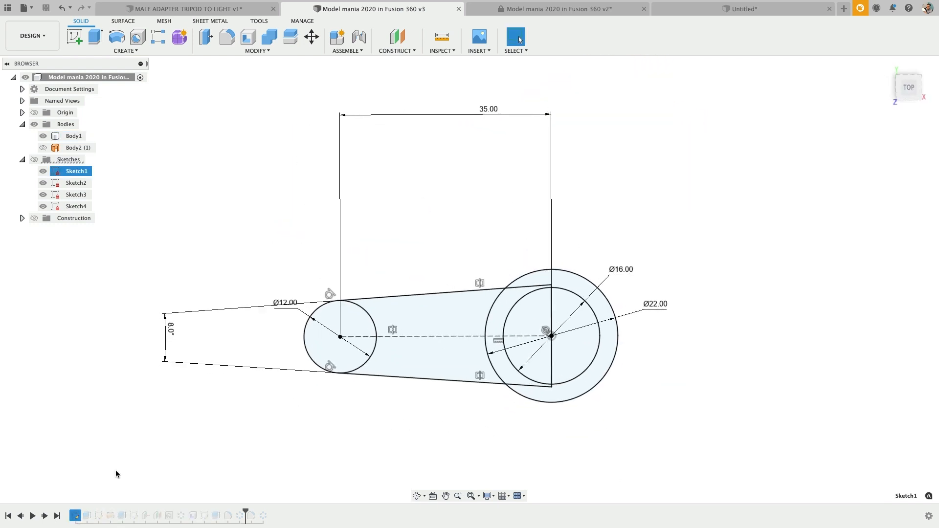
pyautogui.scroll(-2, 412, 311)
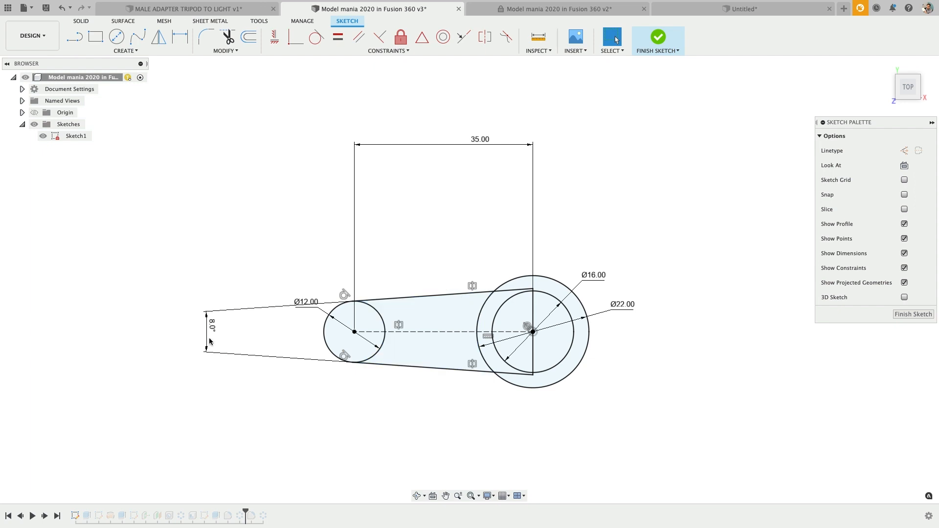
pyautogui.moveTo(208, 326); pyautogui.dragTo(419, 325)
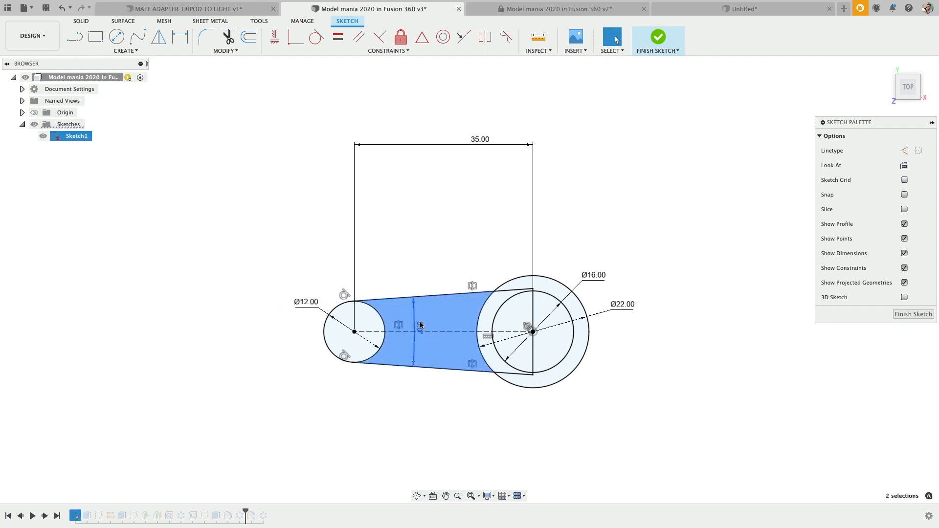
pyautogui.doubleClick(420, 328)
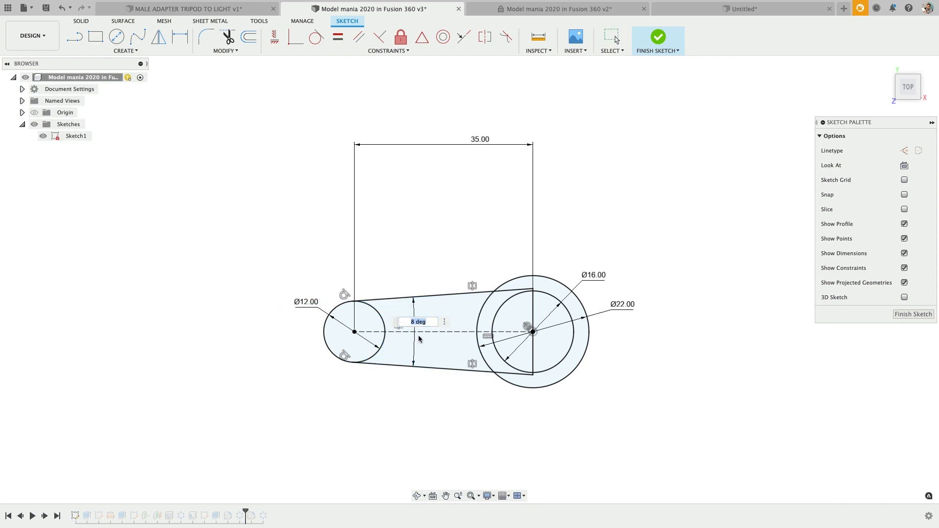
pyautogui.write('22')
pyautogui.press('Return')
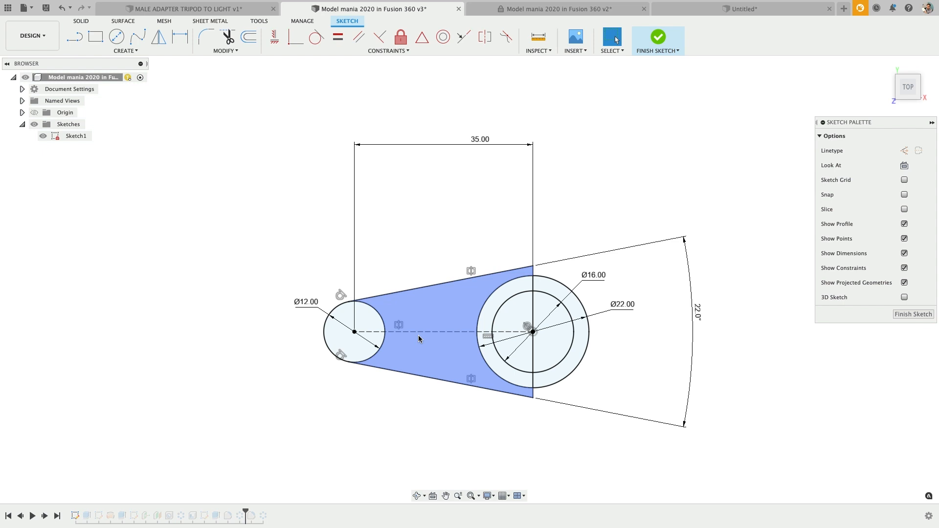
pyautogui.press('super+z')
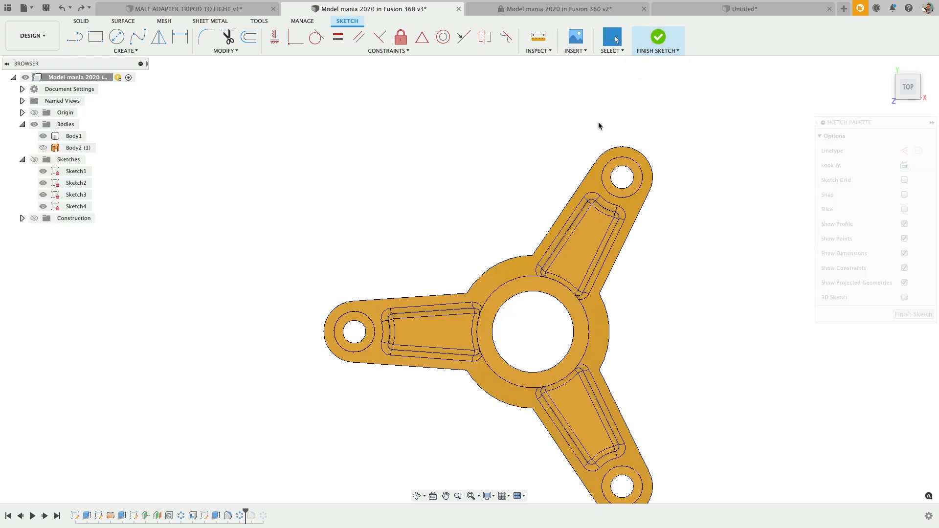
# Roll the design history back to just after the circular pattern of the arms and holes
pyautogui.keyDown('shift'); pyautogui.moveTo(458, 332); pyautogui.dragTo(391, 305, button='middle'); pyautogui.keyUp('shift')
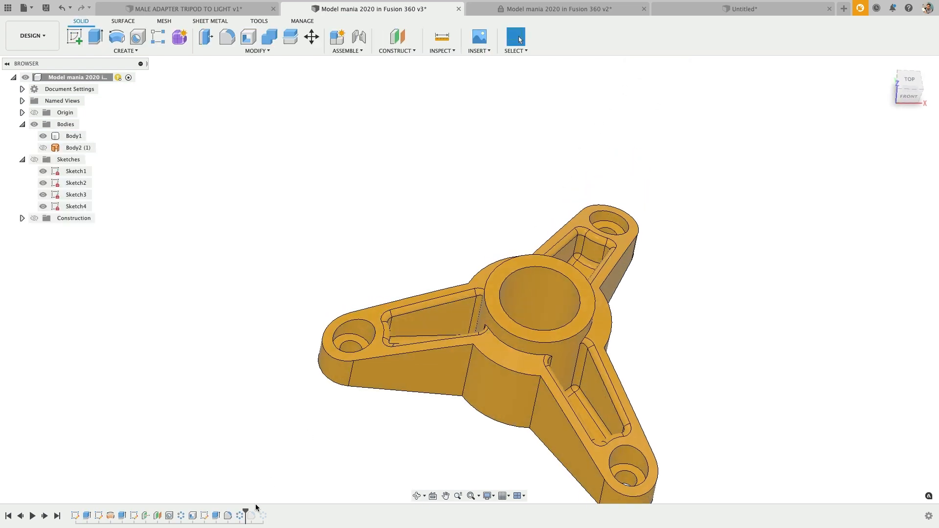
pyautogui.moveTo(244, 511); pyautogui.dragTo(187, 512)
pyautogui.moveTo(296, 406)
pyautogui.keyDown('shift'); pyautogui.mouseDown(button='middle')
pyautogui.moveTo(338, 428)
pyautogui.moveTo(304, 398)
pyautogui.moveTo(312, 391)
pyautogui.mouseUp(button='middle'); pyautogui.keyUp('shift')
pyautogui.keyDown('shift'); pyautogui.moveTo(453, 296); pyautogui.dragTo(463, 319, button='middle'); pyautogui.keyUp('shift')
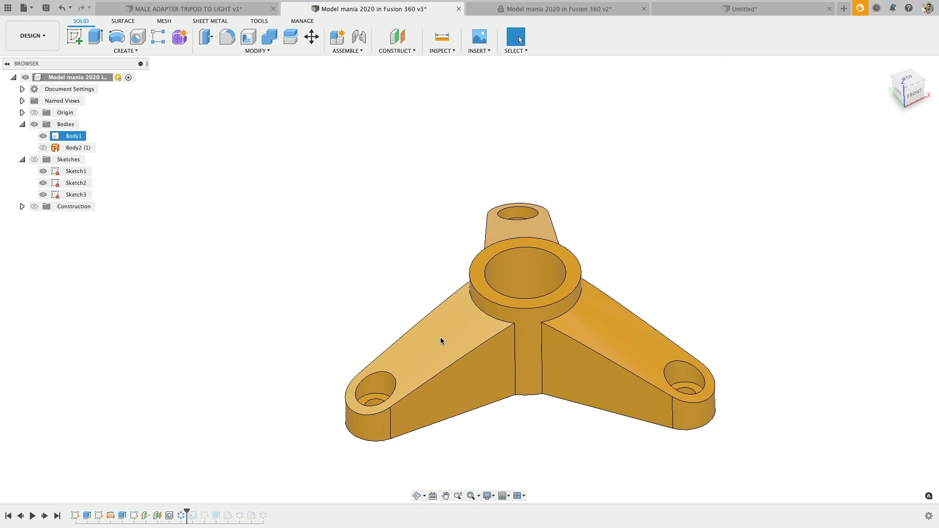
# Try a 3 mm inside shell on the body, removing the sloped top faces of the three arms
pyautogui.write('sshell')
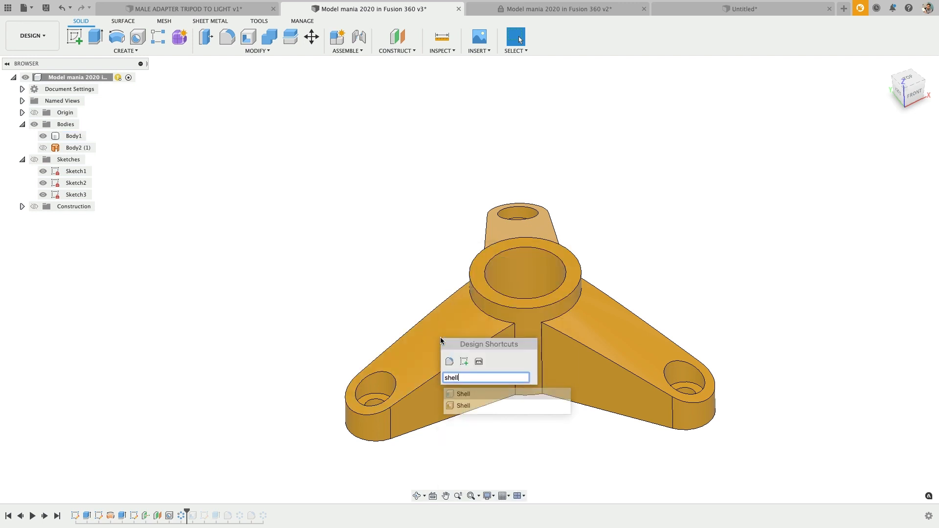
pyautogui.press('Return')
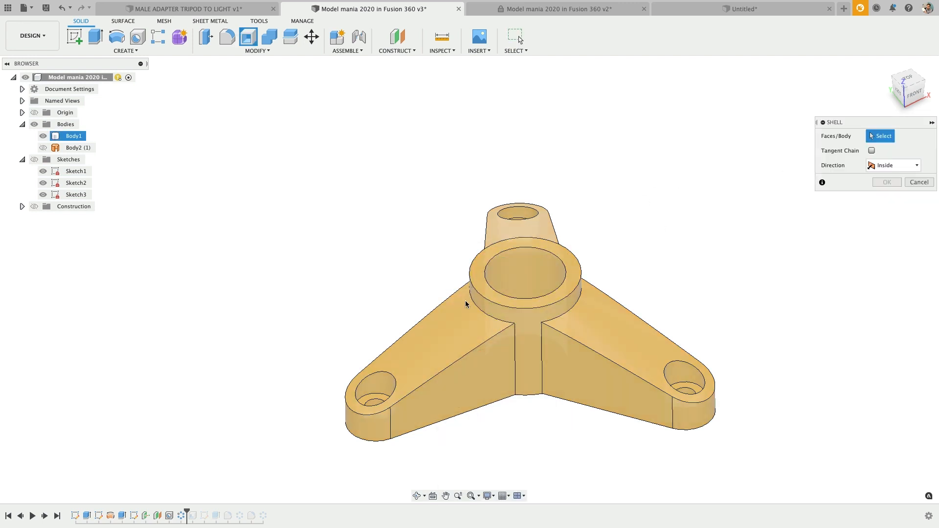
pyautogui.click(459, 308)
pyautogui.click(595, 325)
pyautogui.click(527, 230)
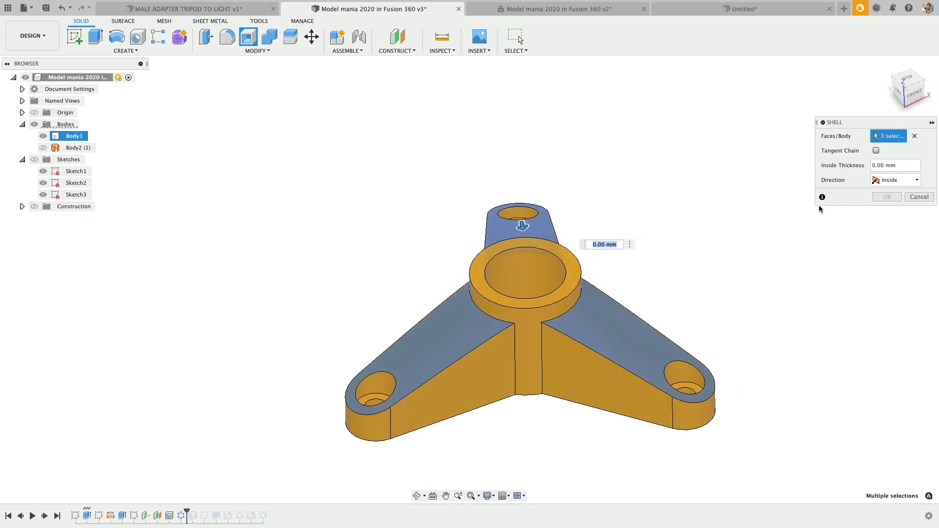
pyautogui.moveTo(884, 165); pyautogui.dragTo(821, 162)
pyautogui.write('3')
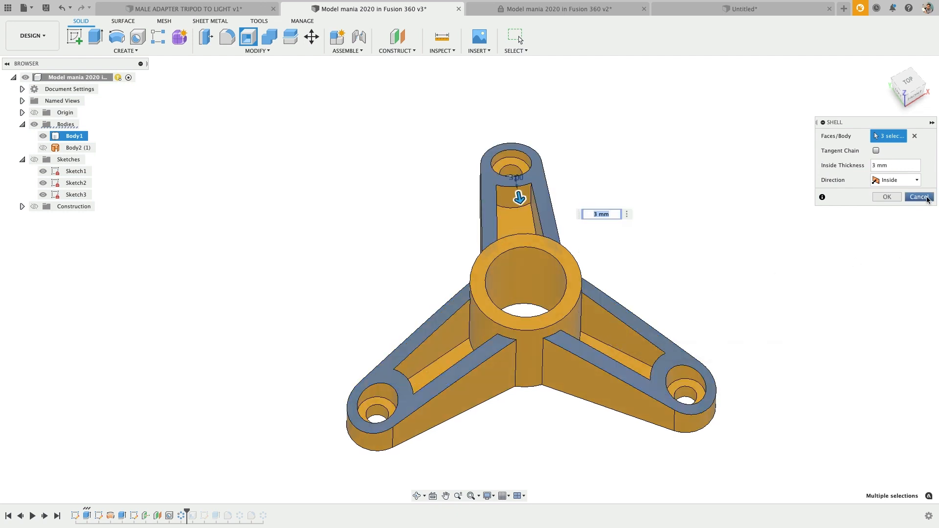
pyautogui.press('Return')
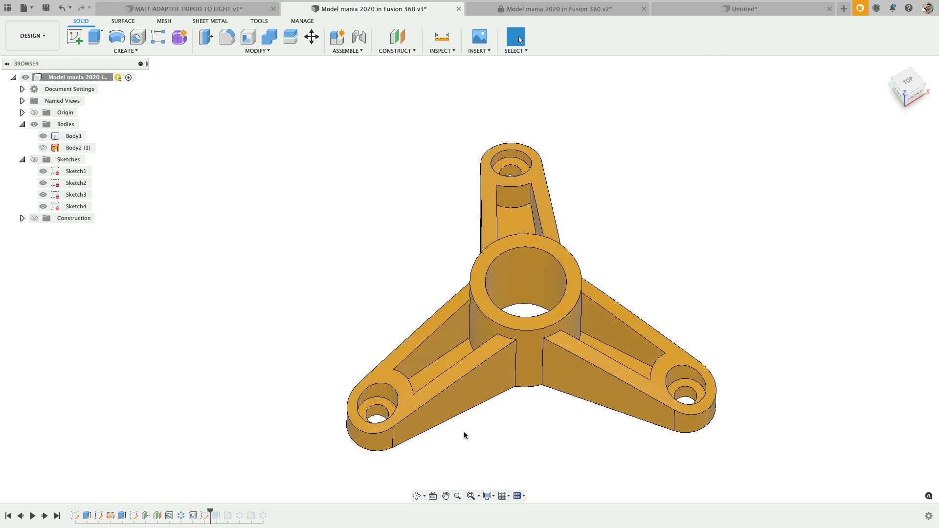
# Check the angle between the facing side faces of two neighbouring arms where they meet the central boss
pyautogui.click(504, 374)
pyautogui.keyDown('shift'); pyautogui.click(557, 368); pyautogui.keyUp('shift')
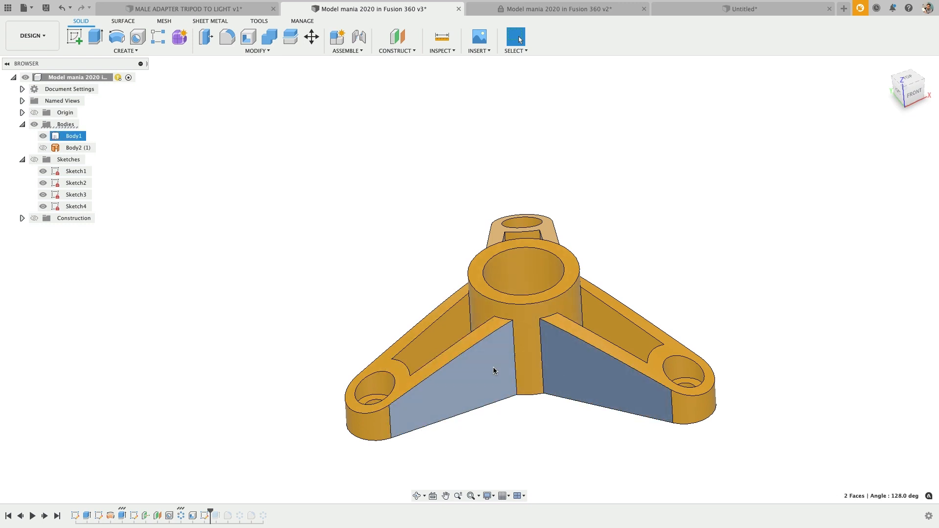
pyautogui.keyDown('shift'); pyautogui.moveTo(553, 360); pyautogui.dragTo(555, 377, button='middle'); pyautogui.keyUp('shift')
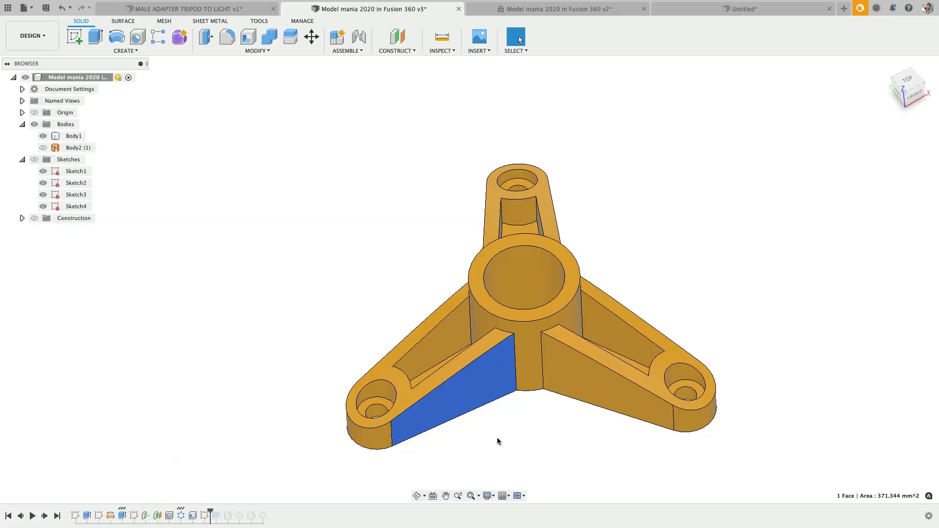
pyautogui.keyDown('shift'); pyautogui.moveTo(506, 427); pyautogui.dragTo(526, 398, button='middle'); pyautogui.keyUp('shift')
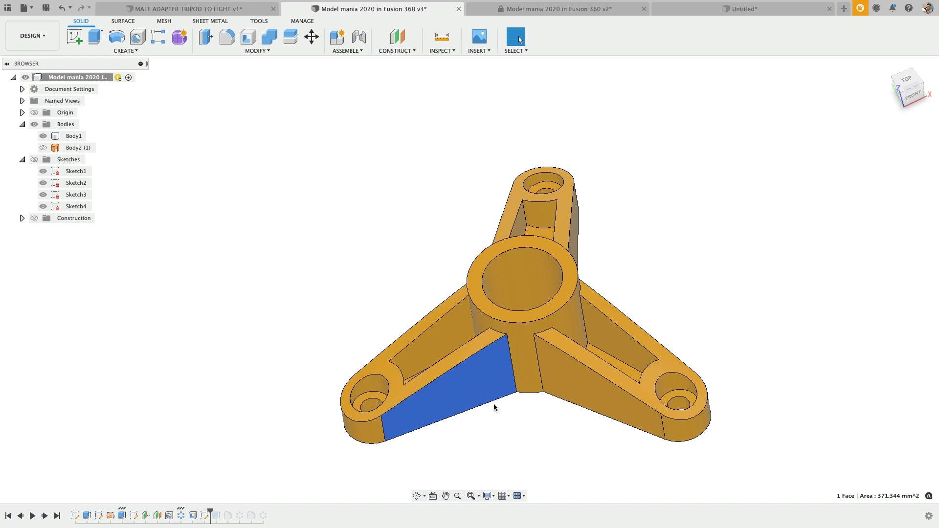
pyautogui.click(499, 417)
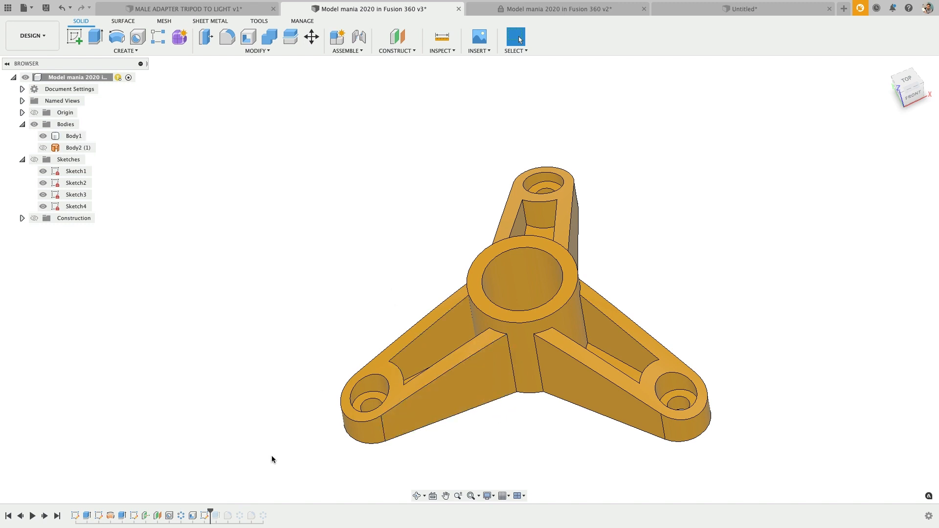
# Show the sketches and extrude Sketch4's outer ring segment between two arms to -42 mm as a join
pyautogui.click(34, 159)
pyautogui.click(546, 409)
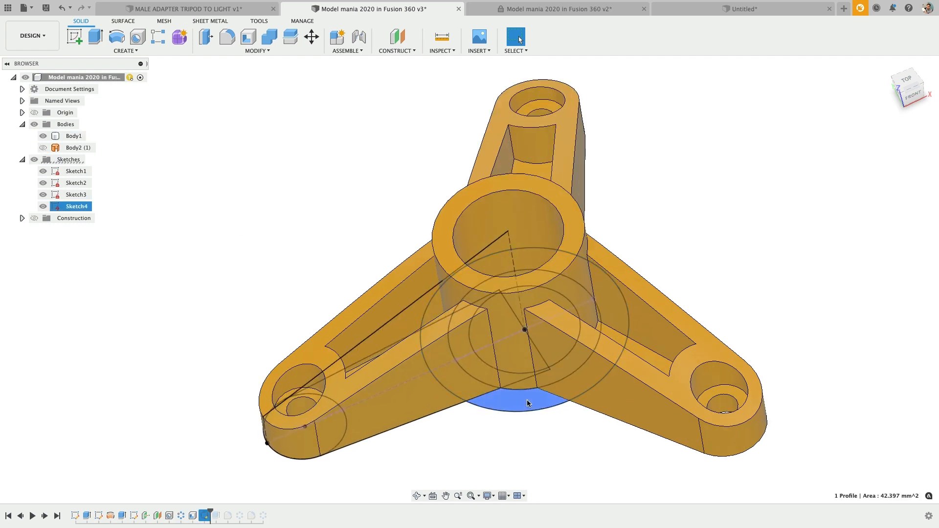
pyautogui.moveTo(542, 410)
pyautogui.keyDown('shift'); pyautogui.mouseDown(button='middle')
pyautogui.moveTo(526, 379)
pyautogui.moveTo(521, 385)
pyautogui.mouseUp(button='middle'); pyautogui.keyUp('shift')
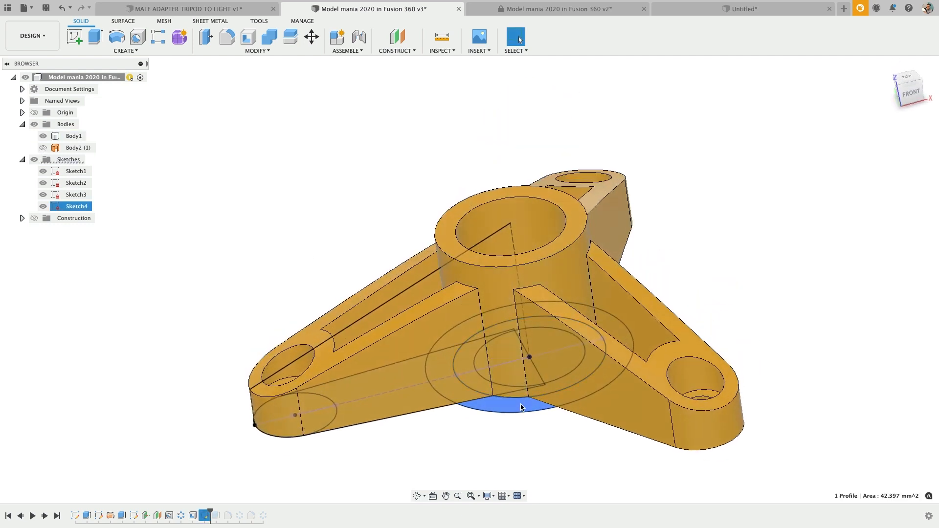
pyautogui.press('e')
pyautogui.moveTo(508, 413); pyautogui.dragTo(470, 147)
pyautogui.keyDown('shift'); pyautogui.moveTo(531, 298); pyautogui.dragTo(548, 306, button='middle'); pyautogui.keyUp('shift')
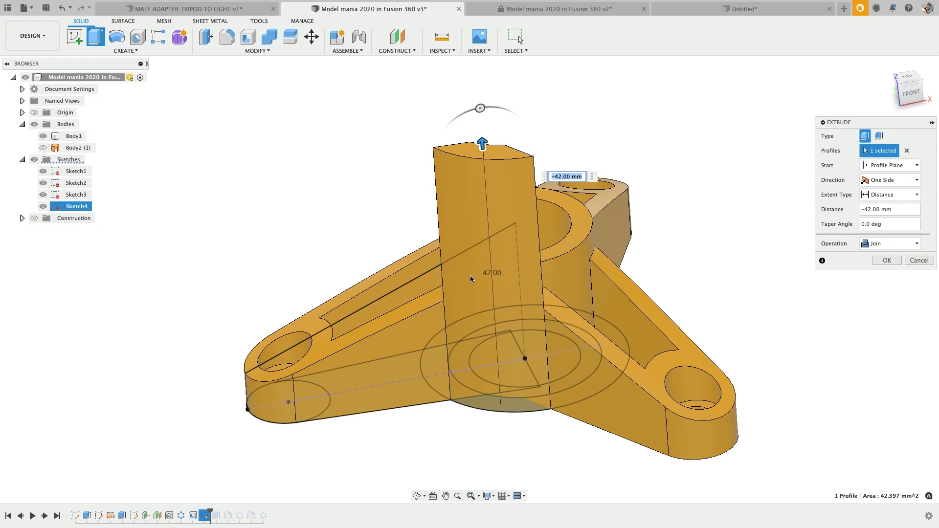
# Show the conical surface body and set the extrusion to start from an object
pyautogui.click(44, 148)
pyautogui.keyDown('shift'); pyautogui.moveTo(709, 220); pyautogui.dragTo(737, 247, button='middle'); pyautogui.keyUp('shift')
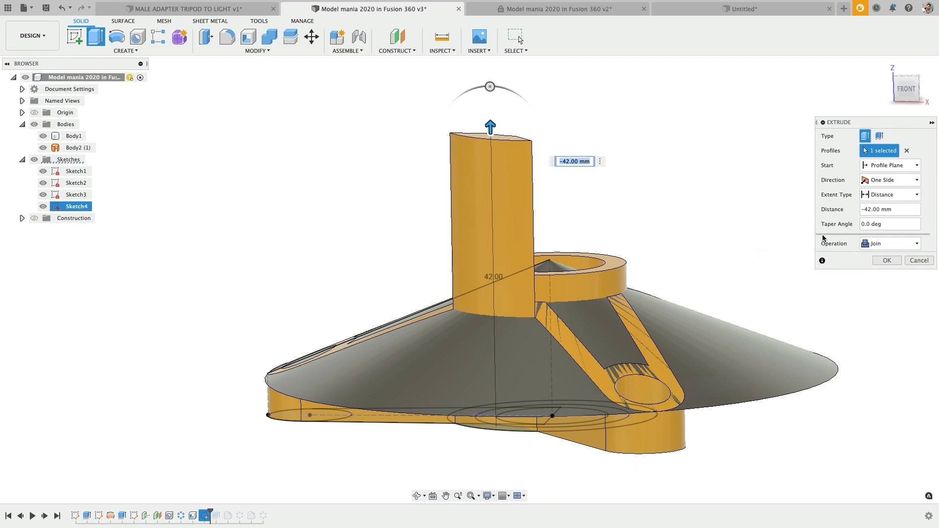
pyautogui.click(887, 181)
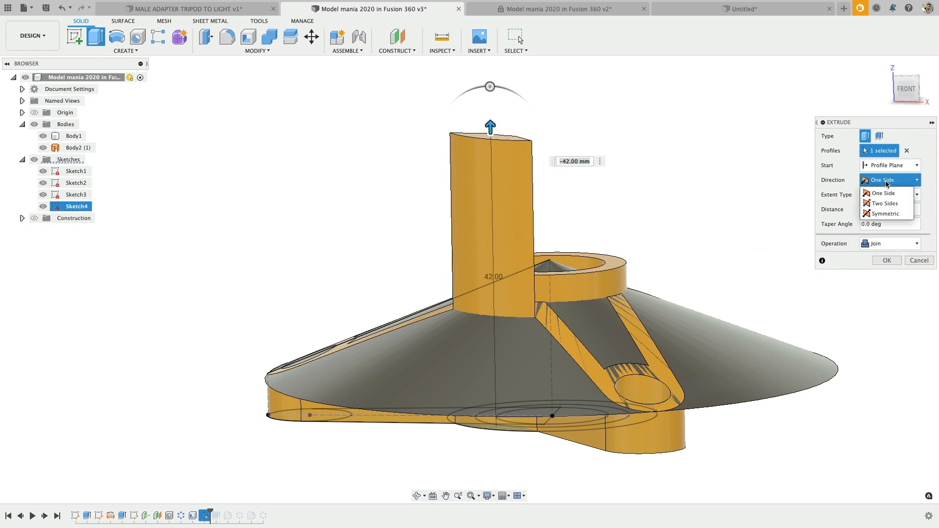
pyautogui.click(890, 166)
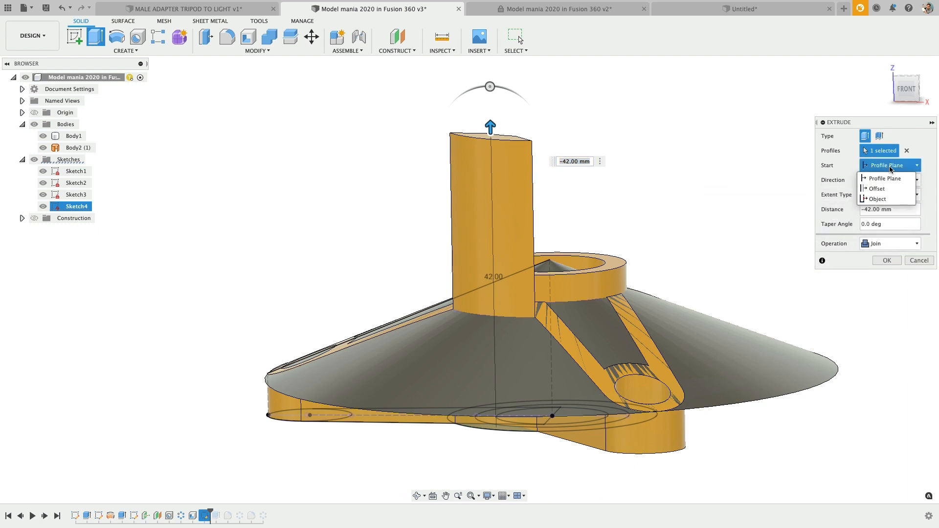
pyautogui.click(877, 196)
pyautogui.moveTo(717, 309)
pyautogui.keyDown('shift'); pyautogui.mouseDown(button='middle')
pyautogui.moveTo(707, 268)
pyautogui.moveTo(702, 311)
pyautogui.mouseUp(button='middle'); pyautogui.keyUp('shift')
pyautogui.click(706, 268)
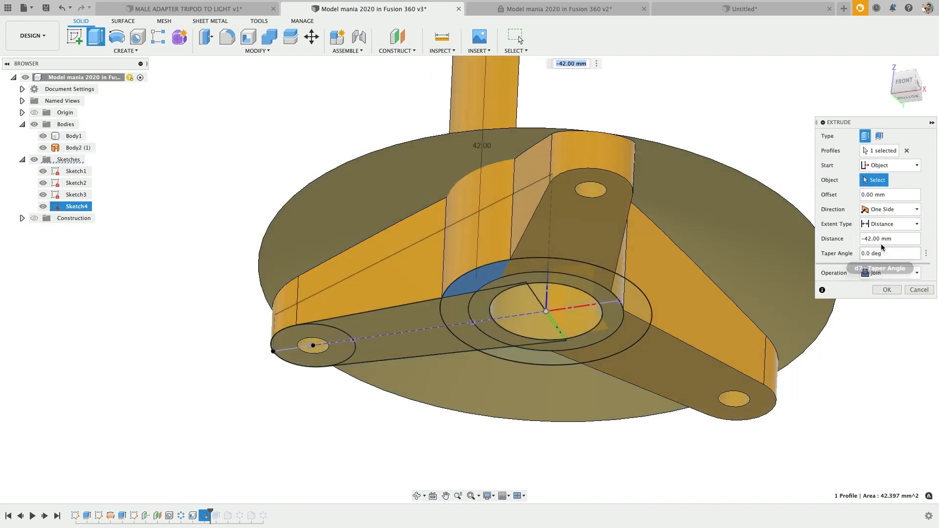
# Set the extrusion's extent to the conical surface body, using the To Adjacent Faces extend option
pyautogui.click(888, 224)
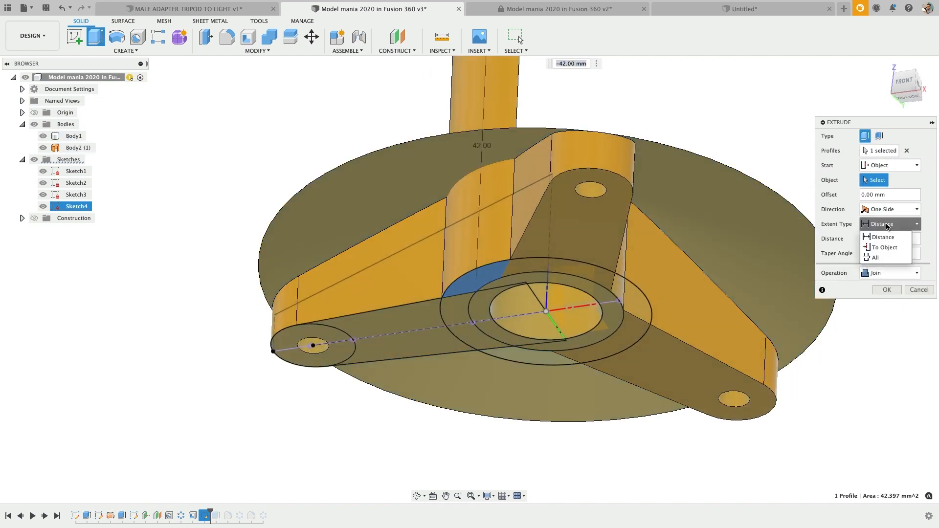
pyautogui.click(884, 247)
pyautogui.click(668, 230)
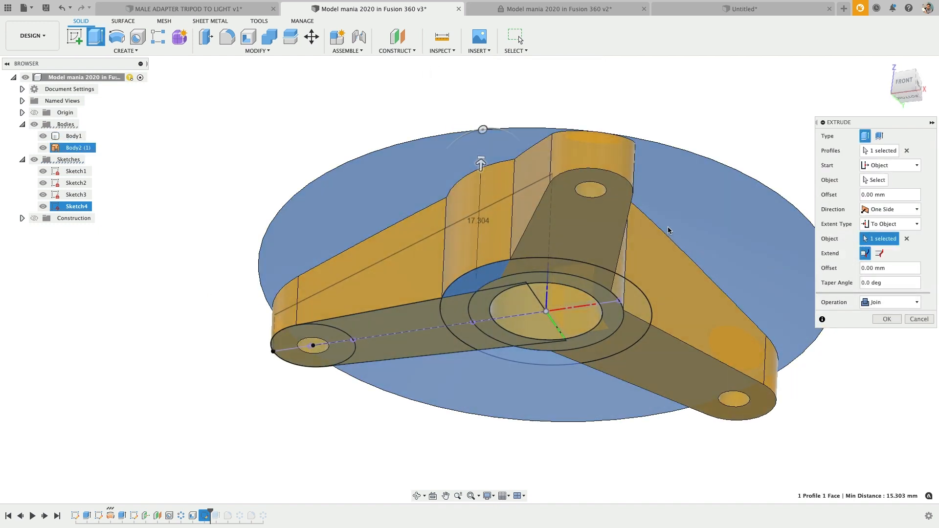
pyautogui.keyDown('shift'); pyautogui.moveTo(668, 227); pyautogui.dragTo(623, 247, button='middle'); pyautogui.keyUp('shift')
pyautogui.click(879, 254)
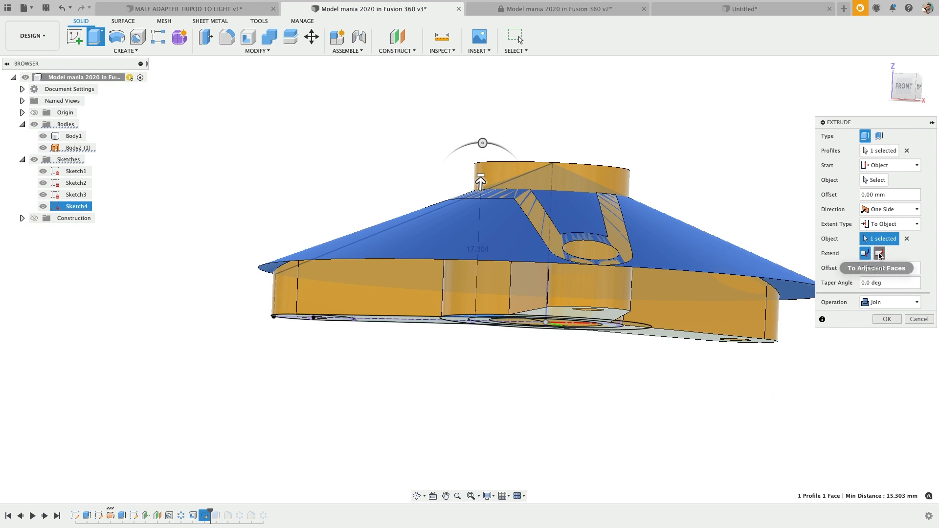
pyautogui.click(886, 319)
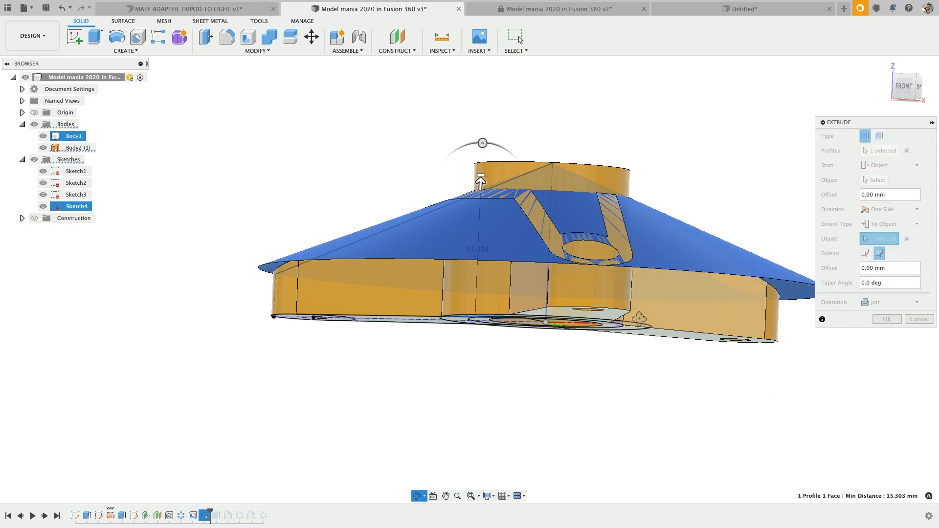
# Add the other two outer ring segments between the arms as profiles and complete the joined extrusion
pyautogui.keyDown('shift'); pyautogui.moveTo(640, 342); pyautogui.dragTo(629, 264, button='middle'); pyautogui.keyUp('shift')
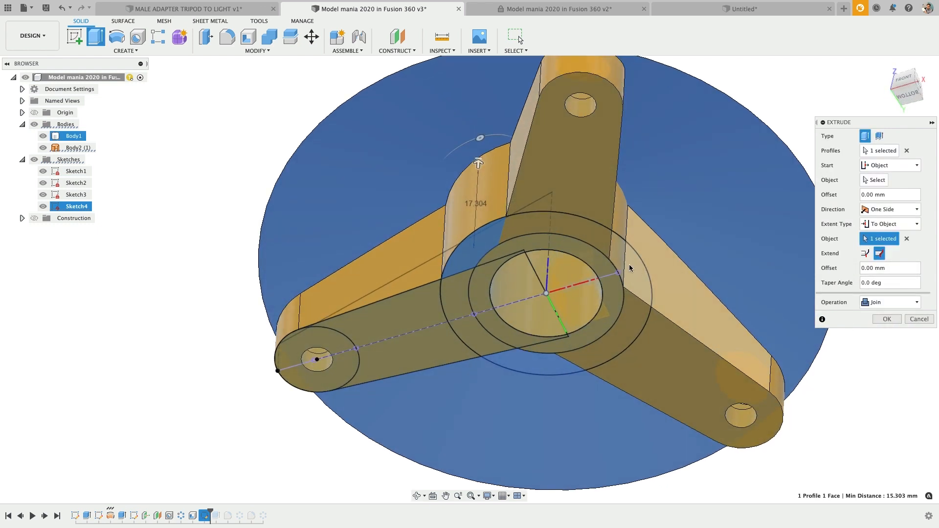
pyautogui.click(865, 153)
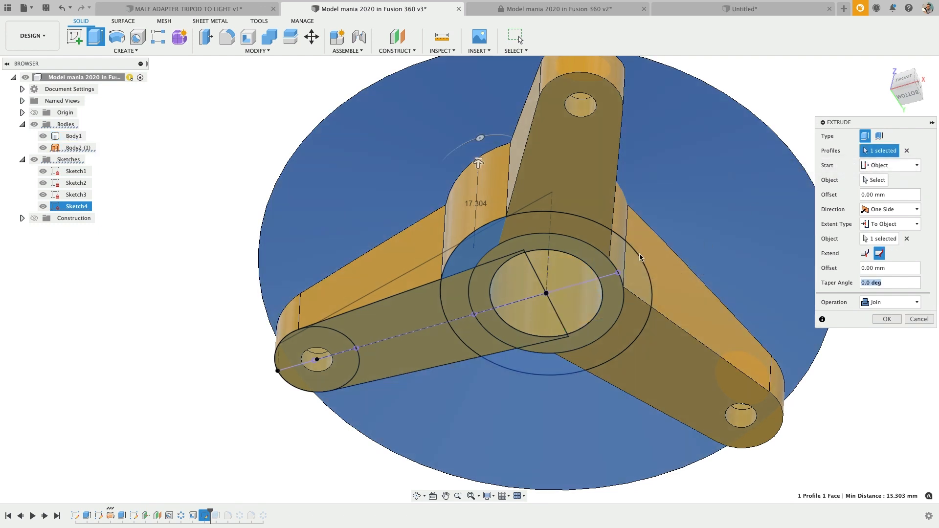
pyautogui.keyDown('super'); pyautogui.click(632, 267); pyautogui.keyUp('super')
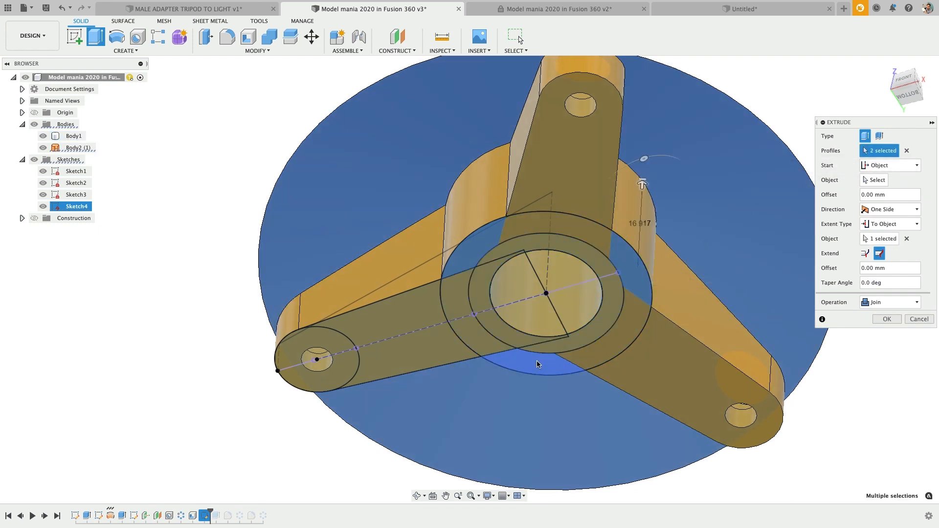
pyautogui.keyDown('super'); pyautogui.click(527, 369); pyautogui.keyUp('super')
pyautogui.keyDown('shift'); pyautogui.moveTo(537, 332); pyautogui.dragTo(655, 351, button='middle'); pyautogui.keyUp('shift')
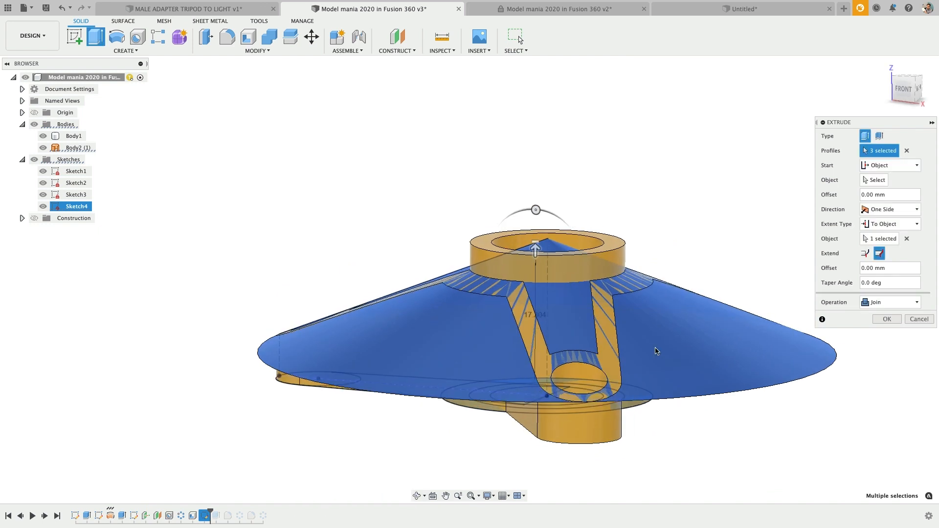
pyautogui.click(886, 320)
# Hide the conical surface body and all sketches
pyautogui.click(50, 146)
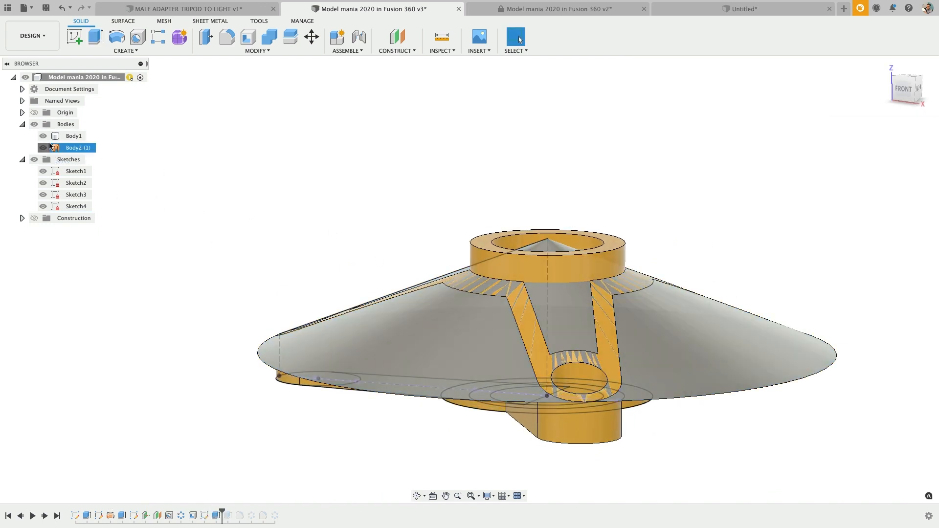
pyautogui.click(45, 147)
pyautogui.moveTo(391, 206)
pyautogui.keyDown('shift'); pyautogui.mouseDown(button='middle')
pyautogui.moveTo(524, 245)
pyautogui.moveTo(536, 278)
pyautogui.moveTo(526, 377)
pyautogui.moveTo(539, 370)
pyautogui.moveTo(494, 366)
pyautogui.moveTo(520, 361)
pyautogui.moveTo(524, 369)
pyautogui.mouseUp(button='middle'); pyautogui.keyUp('shift')
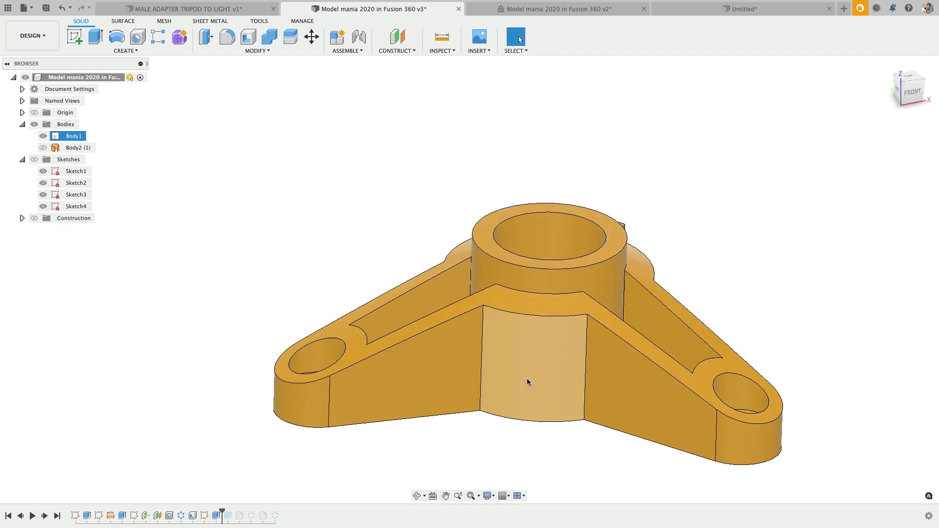
pyautogui.press('Escape')
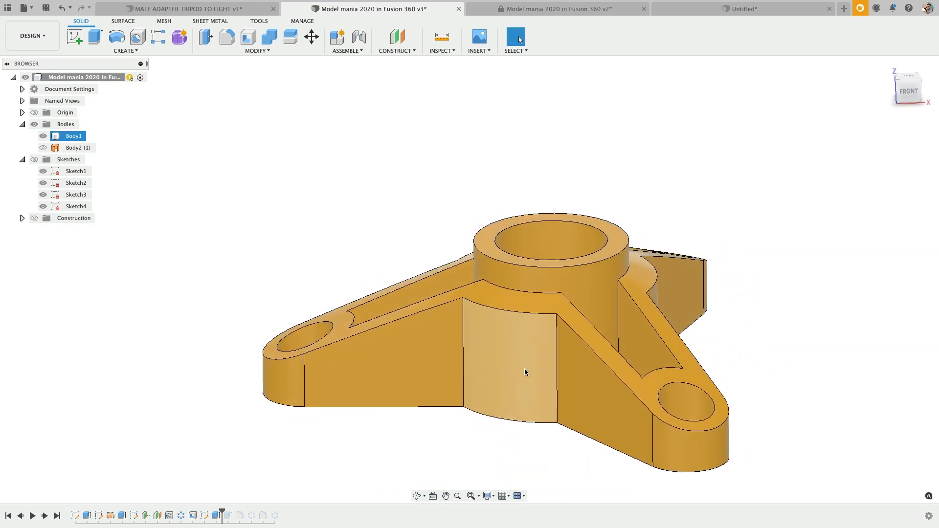
pyautogui.scroll(-3, 524, 372)
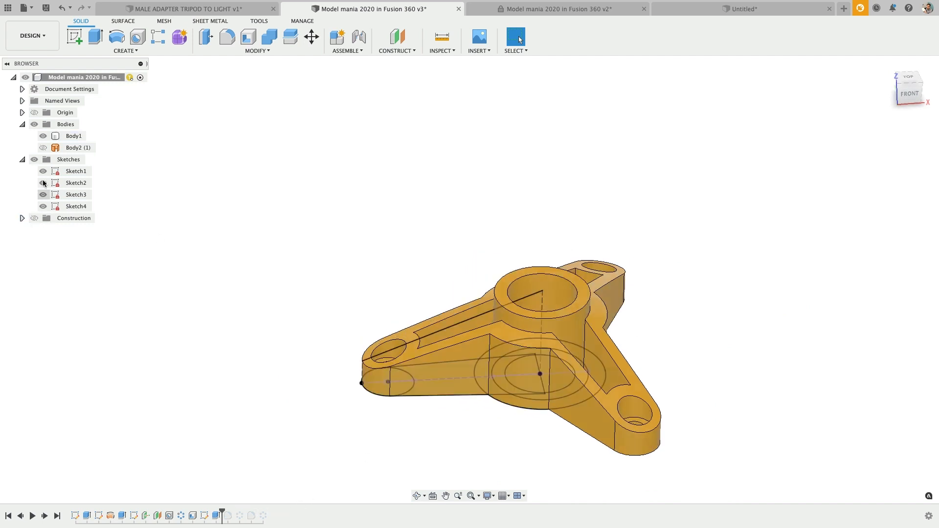
pyautogui.click(35, 160)
pyautogui.keyDown('shift'); pyautogui.moveTo(409, 329); pyautogui.dragTo(425, 357, button='middle'); pyautogui.keyUp('shift')
pyautogui.press('Escape')
# Fillet the edges of one arm's pocket by selecting its floor and inner wall faces
pyautogui.scroll(3, 473, 351)
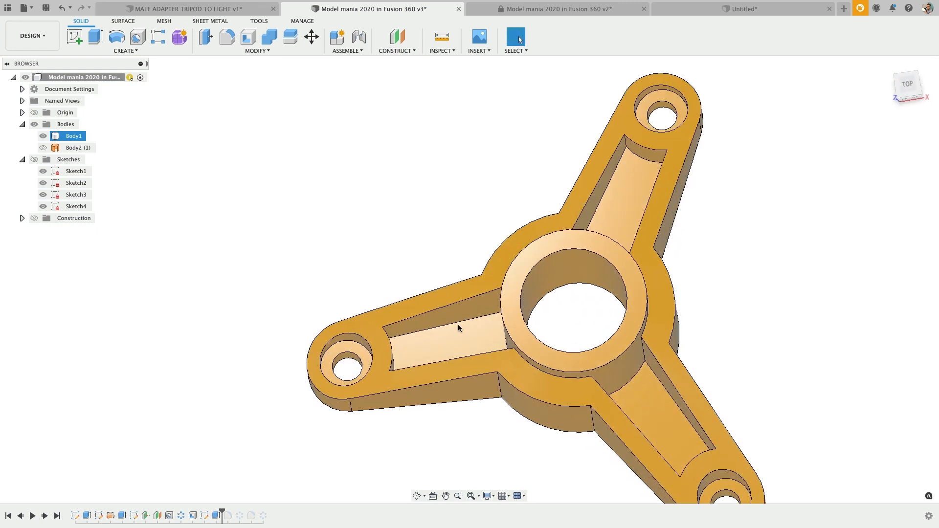
pyautogui.press('f')
pyautogui.click(440, 341)
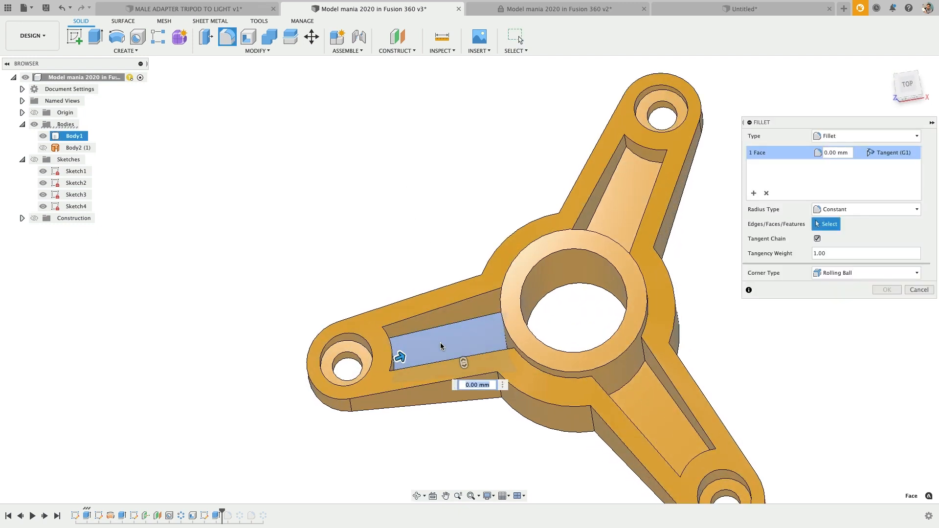
pyautogui.keyDown('shift'); pyautogui.moveTo(440, 341); pyautogui.dragTo(449, 359, button='middle'); pyautogui.keyUp('shift')
pyautogui.click(442, 318)
pyautogui.click(408, 359)
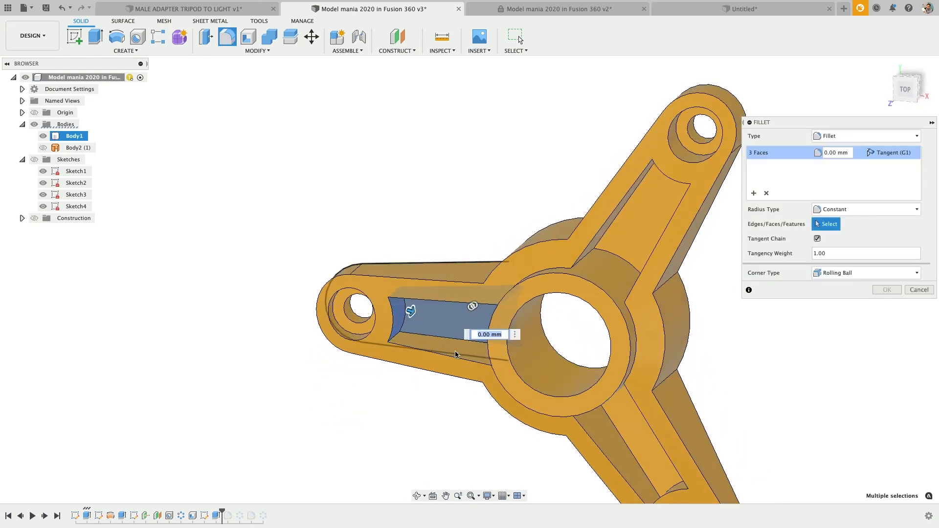
pyautogui.click(454, 351)
pyautogui.keyDown('shift'); pyautogui.moveTo(455, 351); pyautogui.dragTo(735, 258, button='middle'); pyautogui.keyUp('shift')
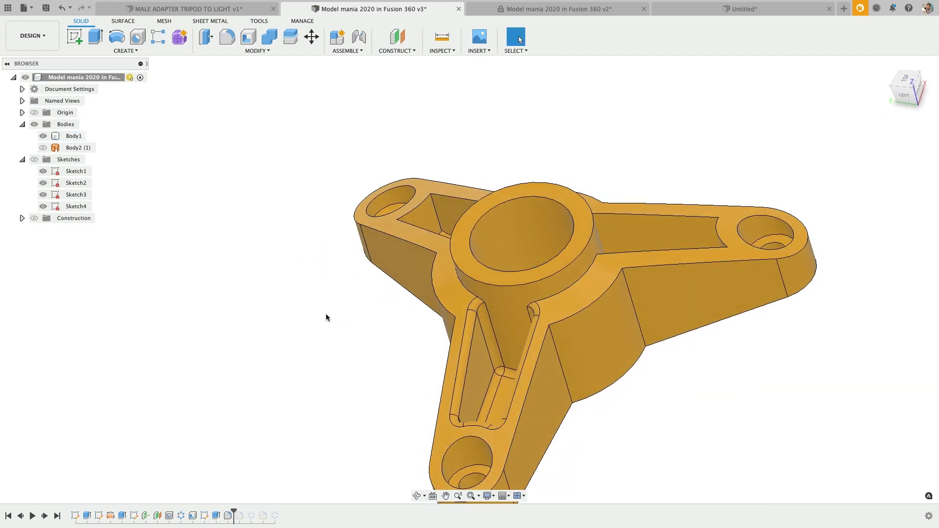
# Create a circular pattern of the pocket fillet around the central boss with full spacing, quantity 3 and Optimized compute
pyautogui.write('scirc')
pyautogui.press('Return')
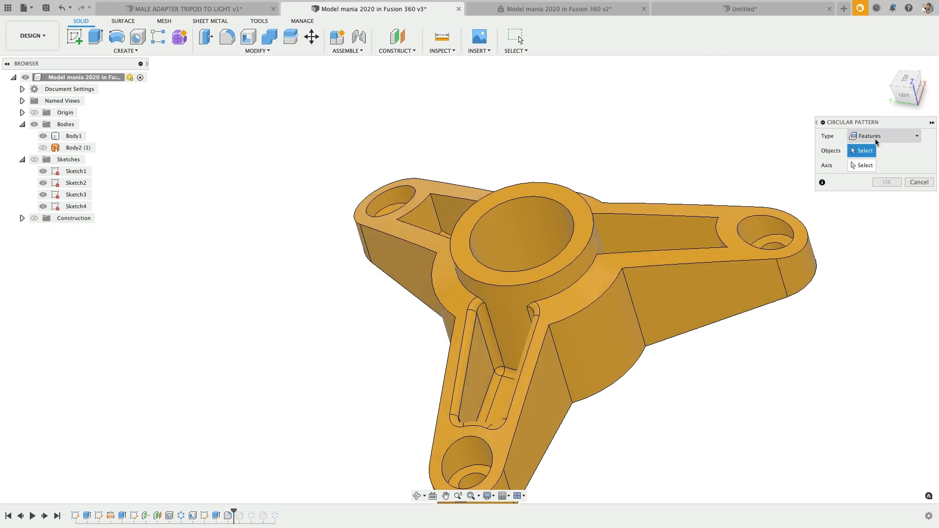
pyautogui.click(228, 516)
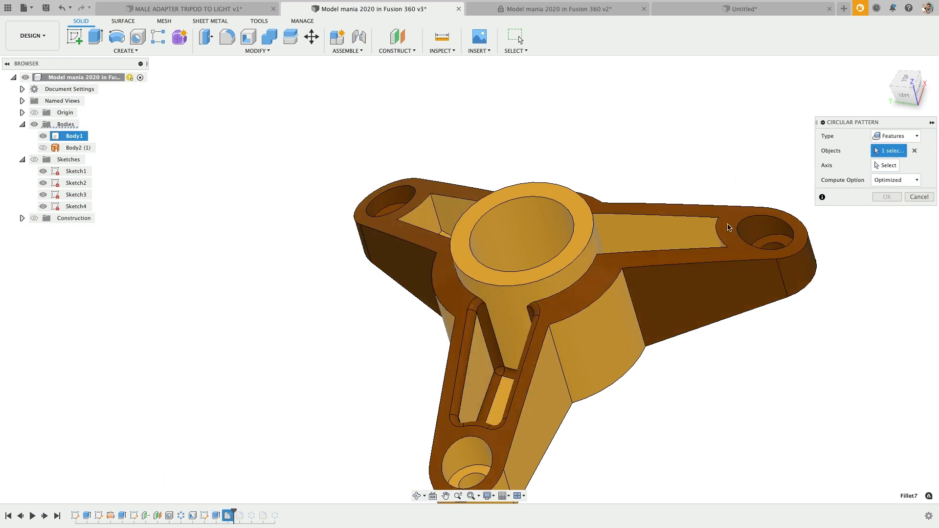
pyautogui.click(588, 207)
pyautogui.keyDown('shift'); pyautogui.moveTo(672, 271); pyautogui.dragTo(665, 250, button='middle'); pyautogui.keyUp('shift')
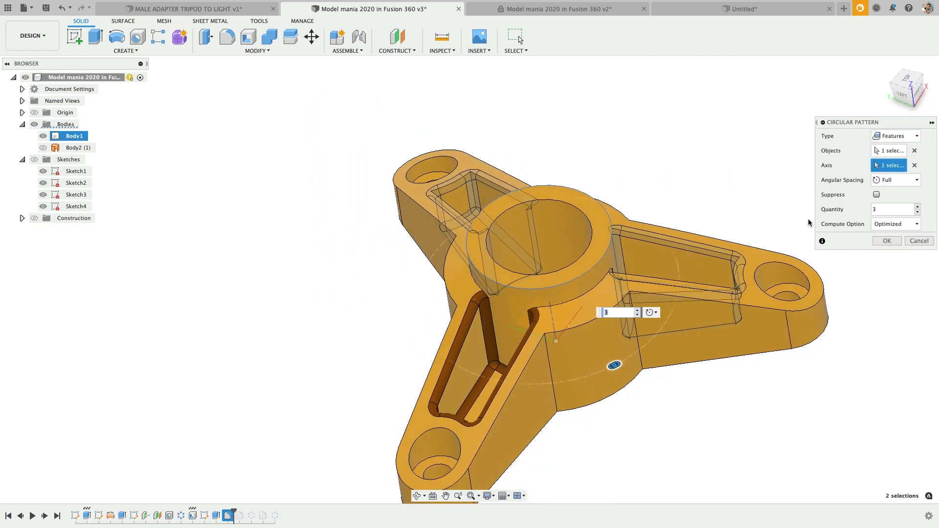
pyautogui.click(888, 224)
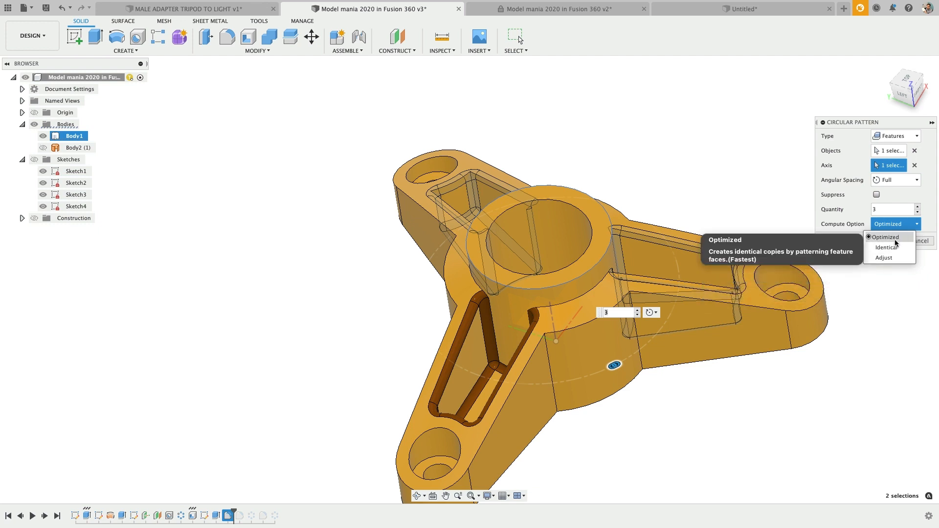
pyautogui.click(893, 238)
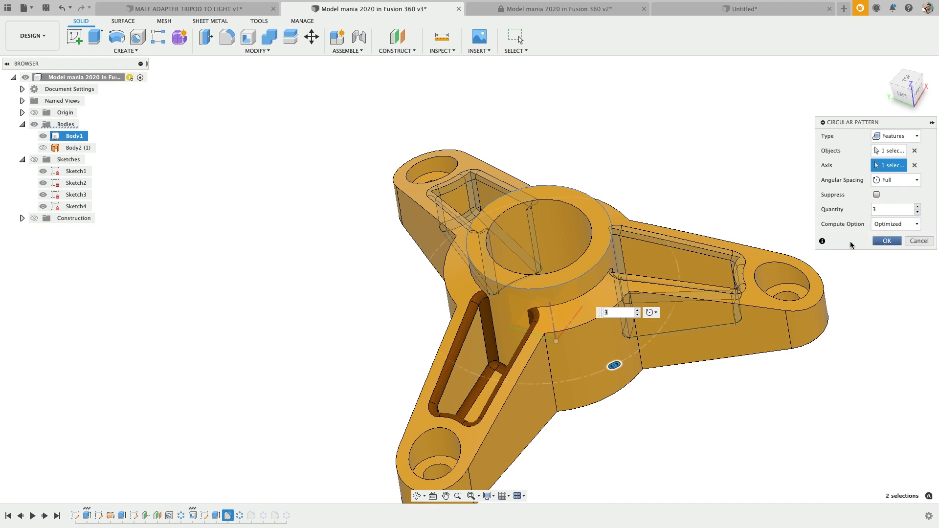
pyautogui.keyDown('shift'); pyautogui.moveTo(591, 266); pyautogui.dragTo(640, 251, button='middle'); pyautogui.keyUp('shift')
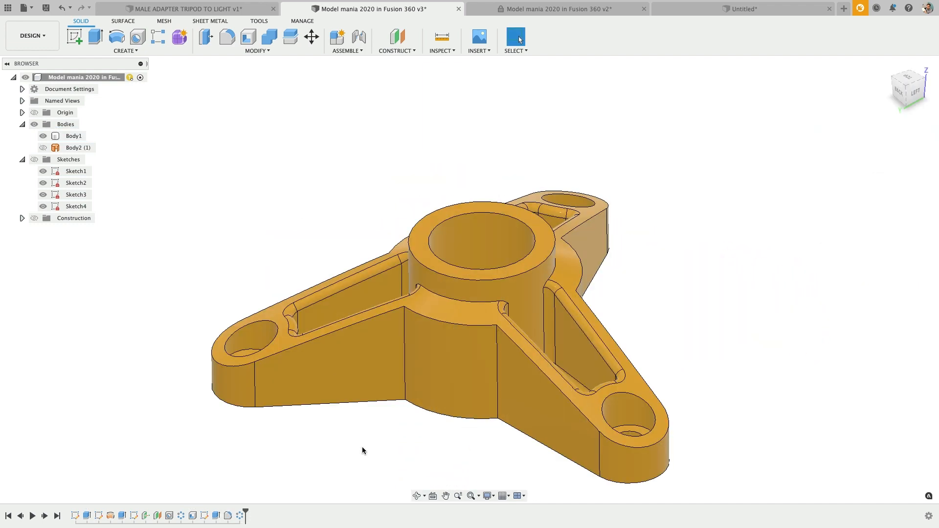
pyautogui.keyDown('shift'); pyautogui.moveTo(362, 450); pyautogui.dragTo(358, 438, button='middle'); pyautogui.keyUp('shift')
pyautogui.keyDown('shift'); pyautogui.moveTo(536, 333); pyautogui.dragTo(592, 406, button='middle'); pyautogui.keyUp('shift')
pyautogui.scroll(-3, 637, 300)
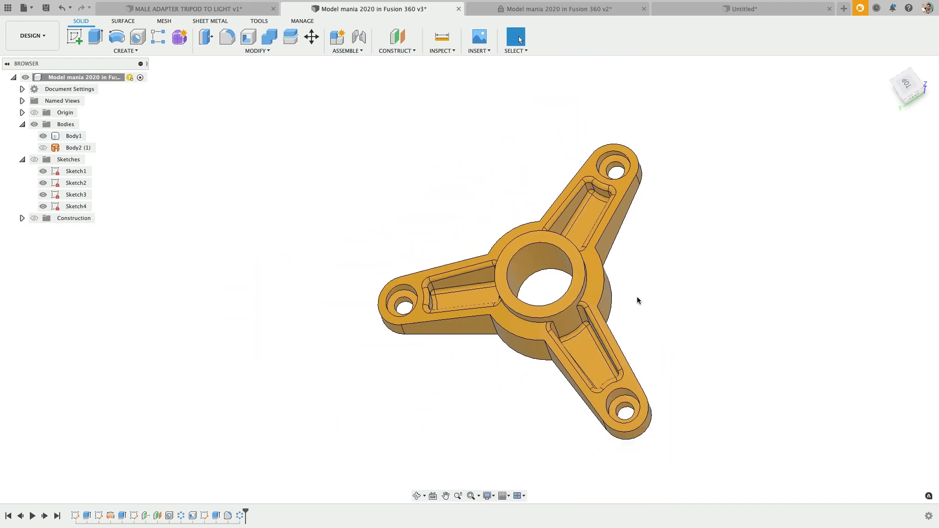